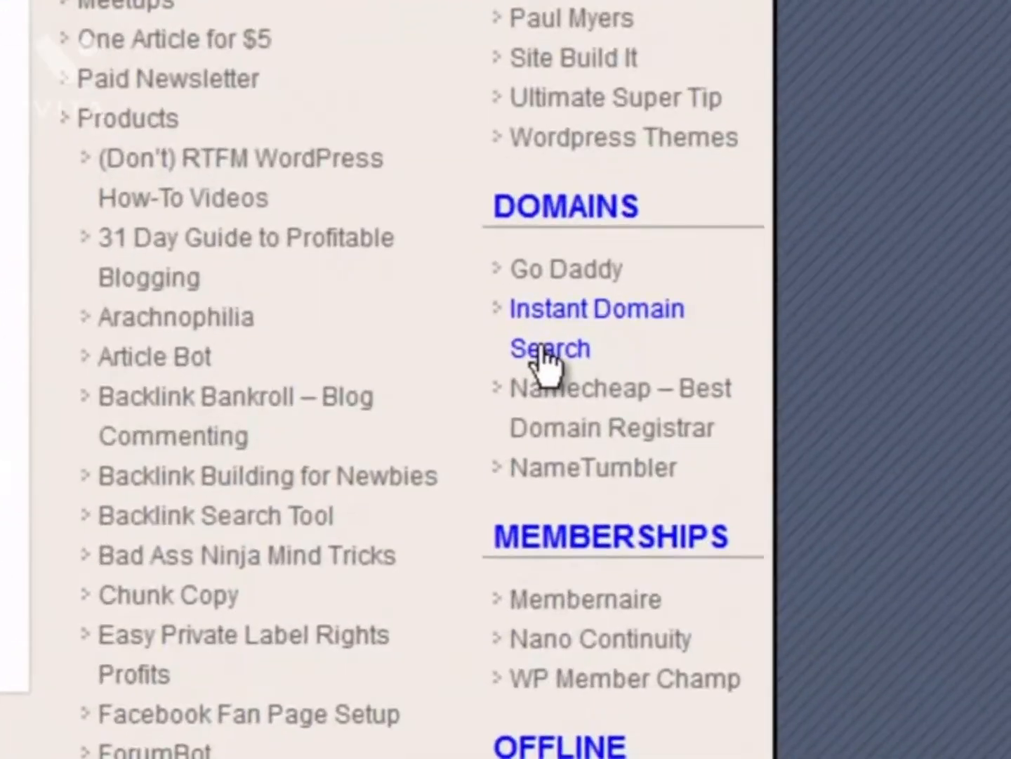
Check theultimateguidetowordpress in Instant Domain Search: .com is taken, .net and .org are available.
click(641, 429)
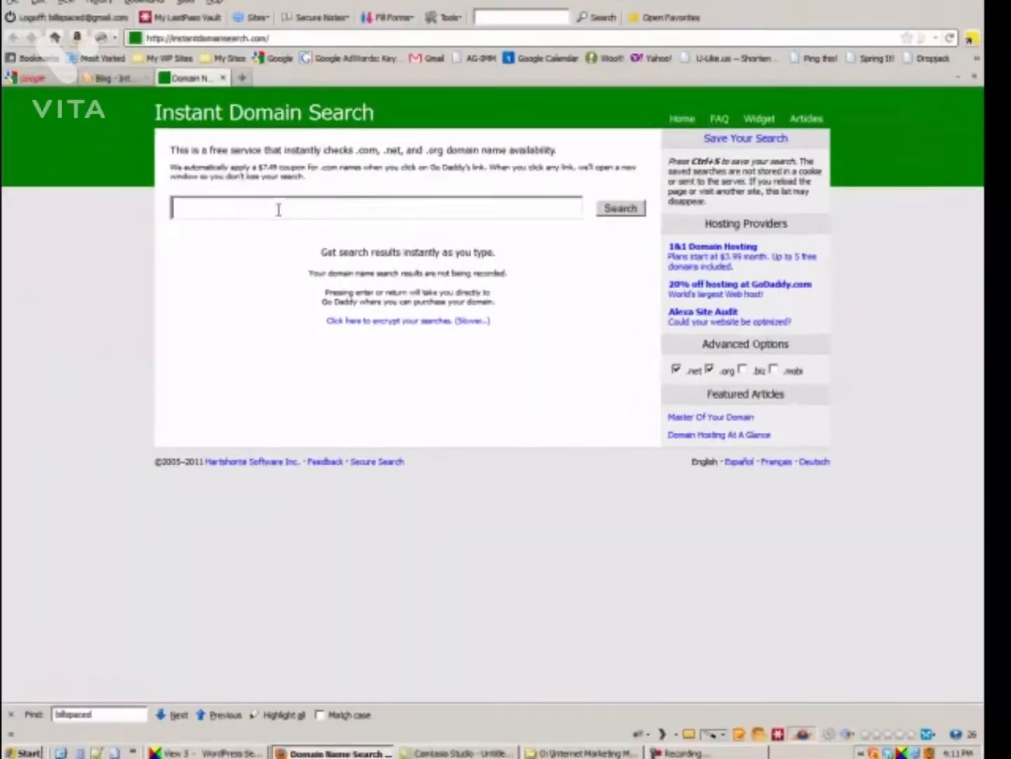
text(theultimateguidetowordpress)
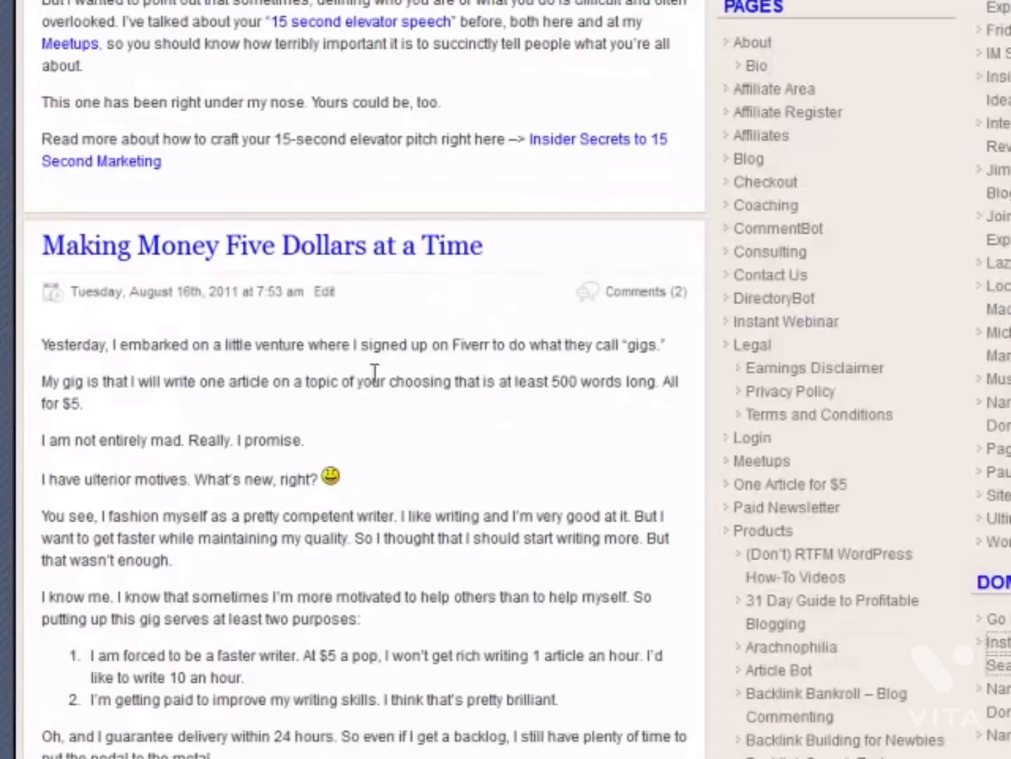
Search Namecheap for theultimateguidetowordpress, showing .com taken and other extensions available.
click(419, 199)
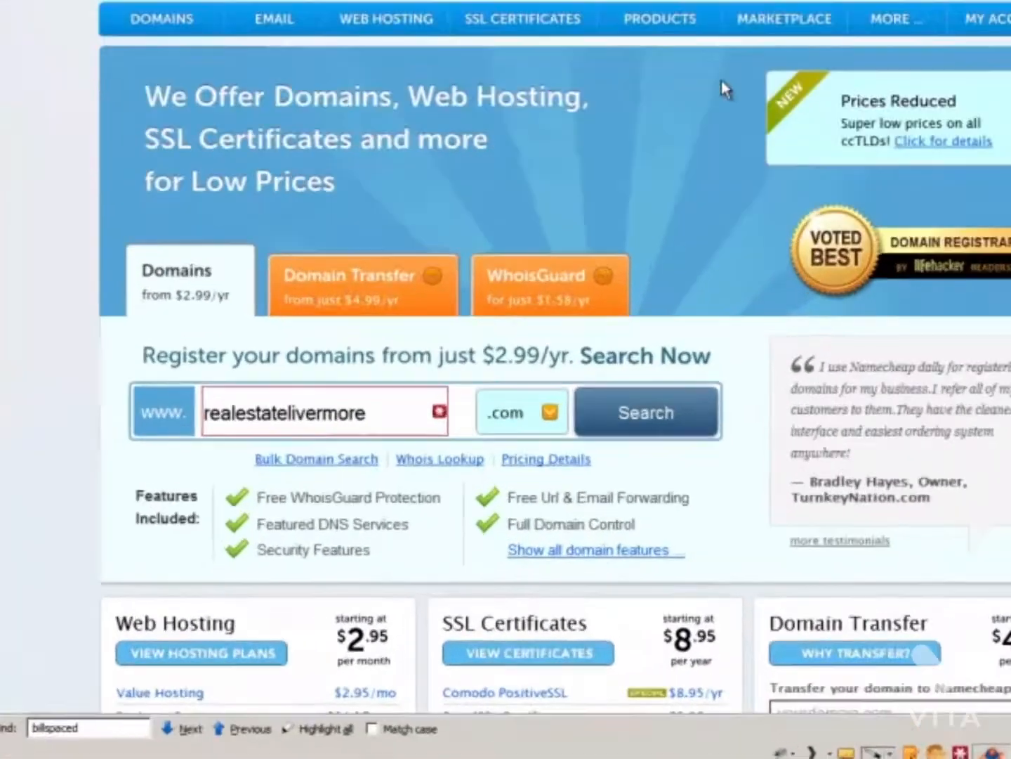
drag(364, 412, 192, 418)
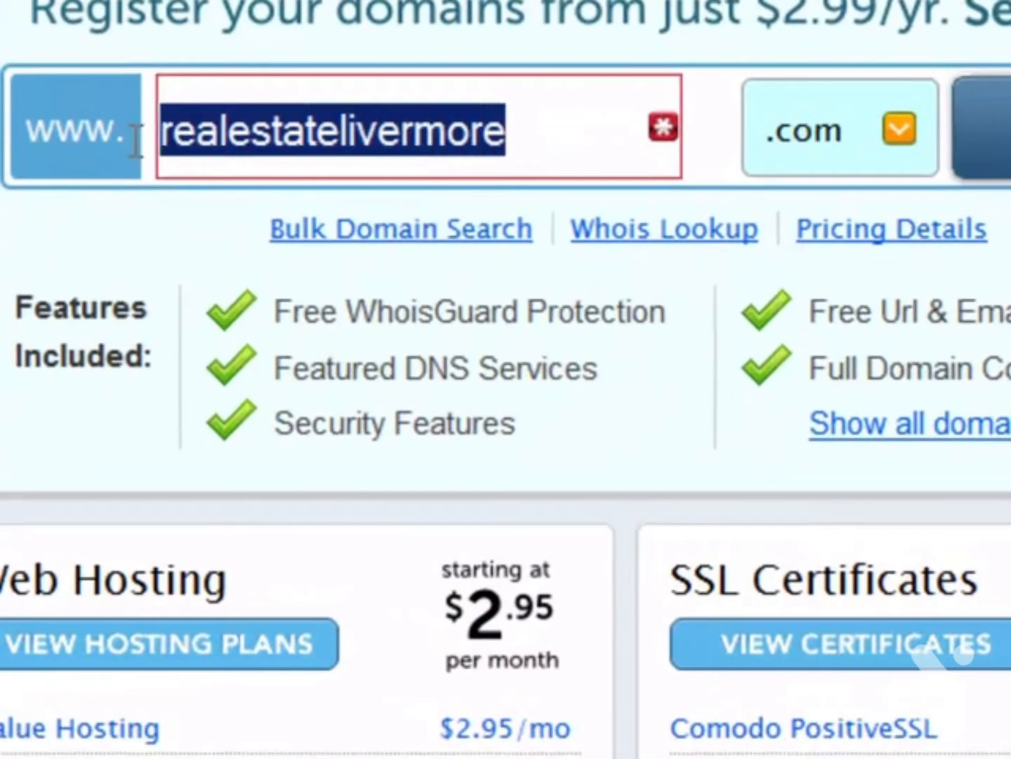
text(theultimateguidetowordpress)
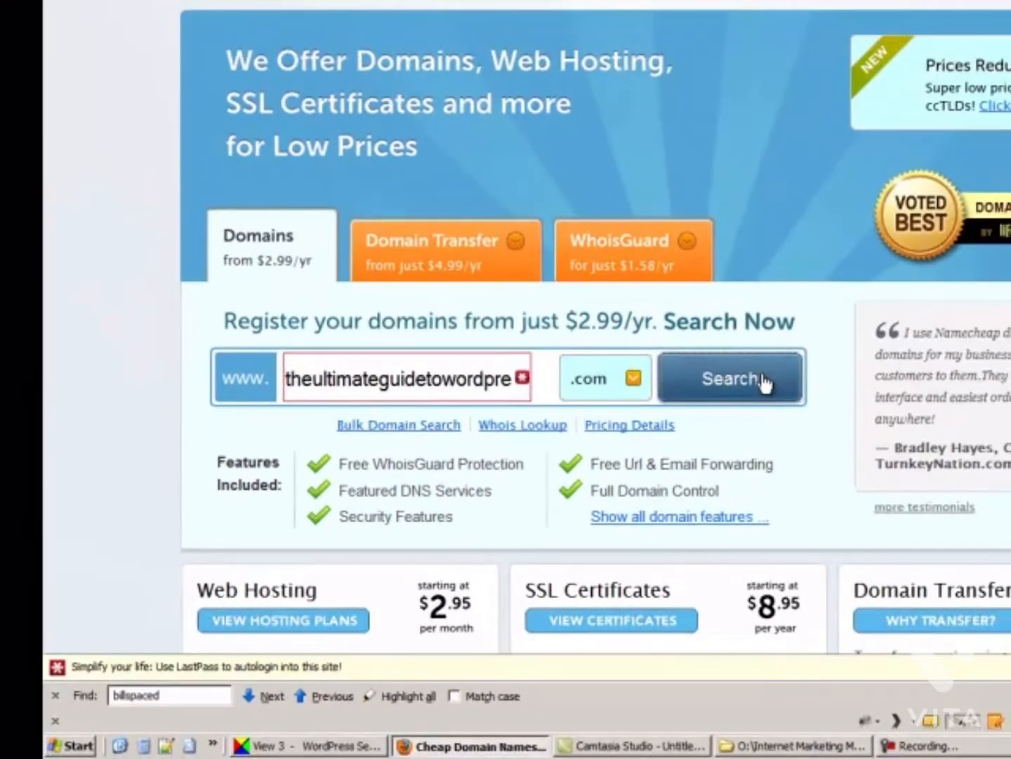
click(764, 382)
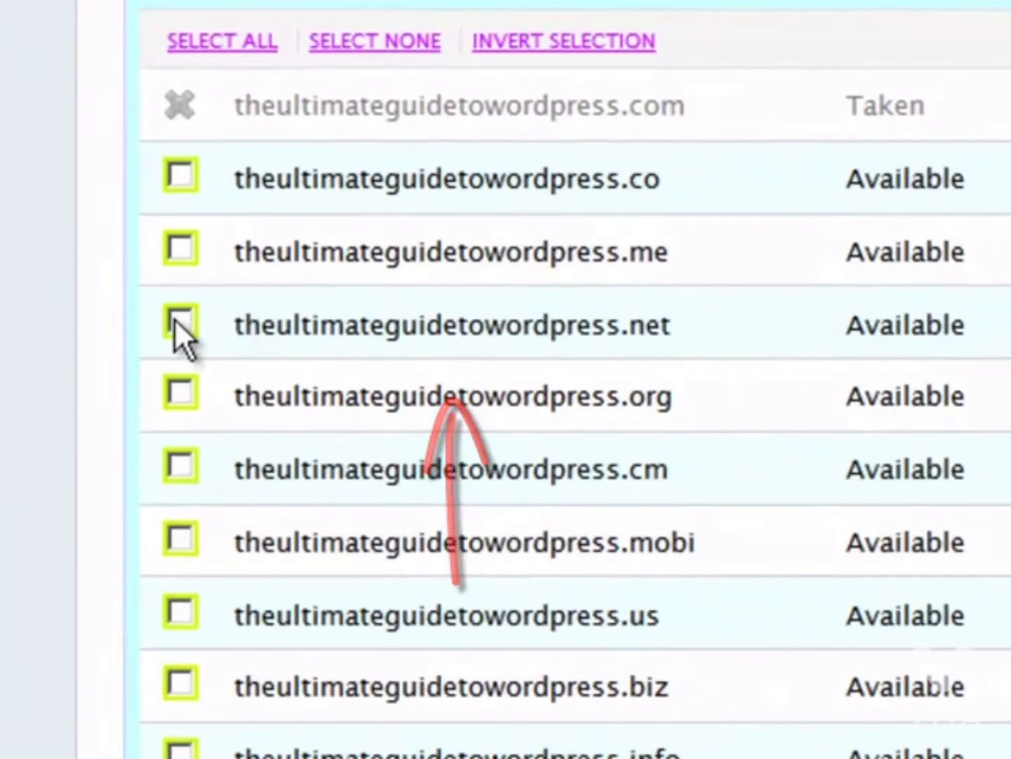
Add a one-year theultimateguidetowordpress.net registration to the cart, totaling $10.16.
click(179, 322)
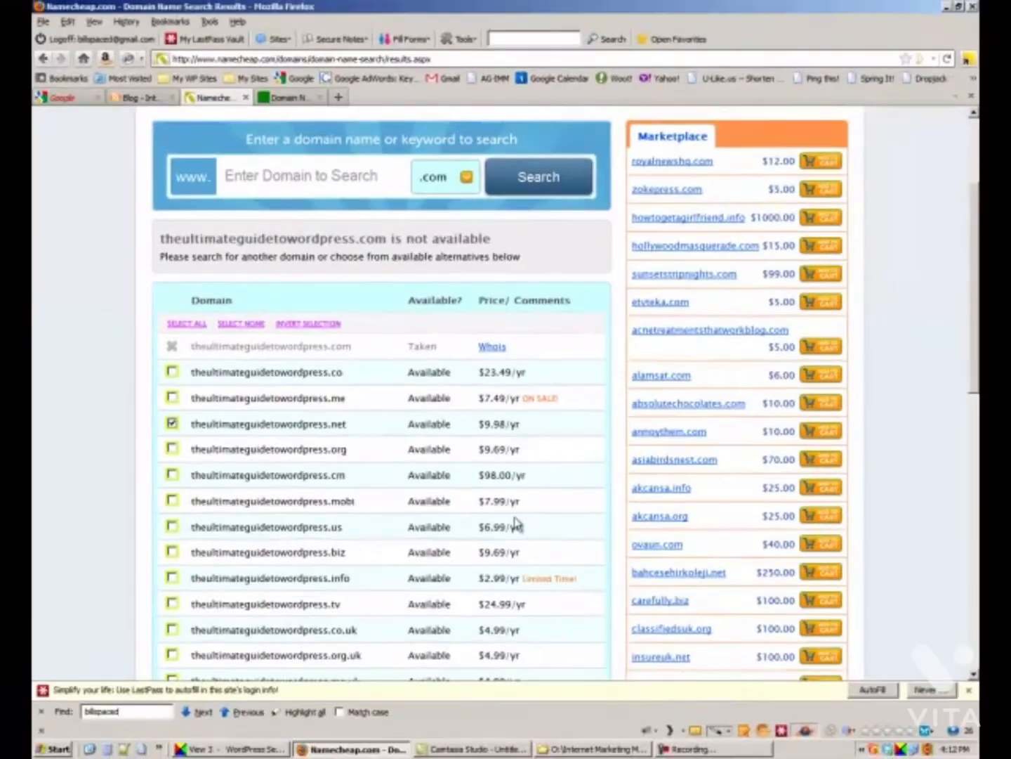
scroll(532, 523, down, 12)
scroll(531, 523, up, 8)
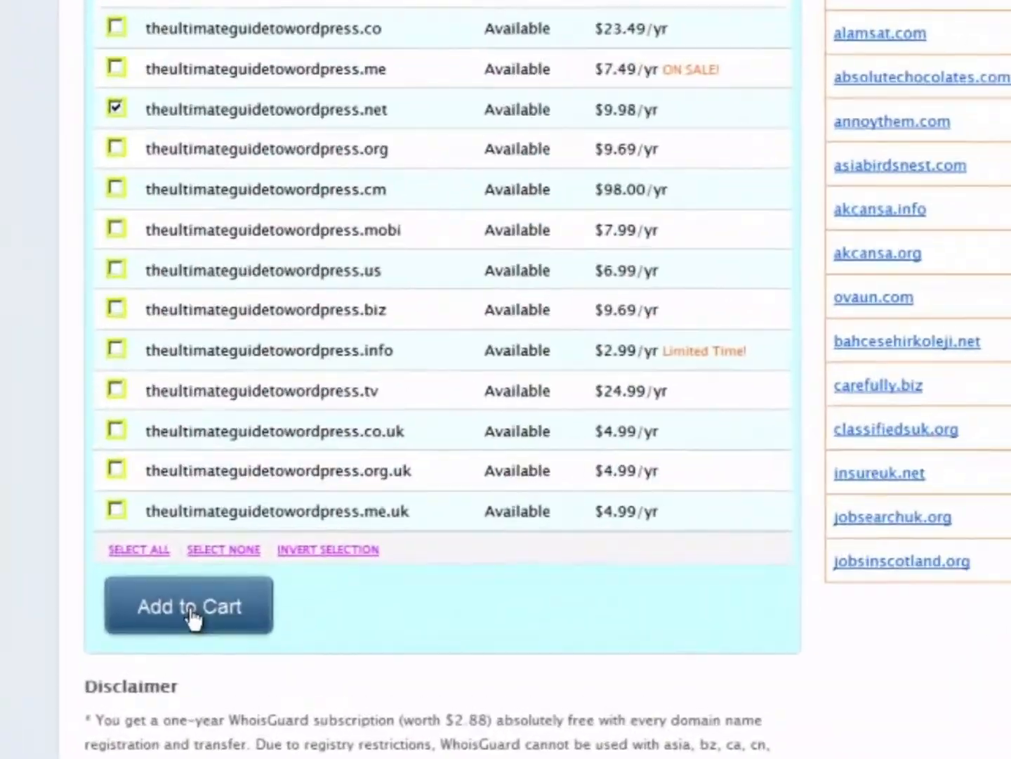
click(220, 578)
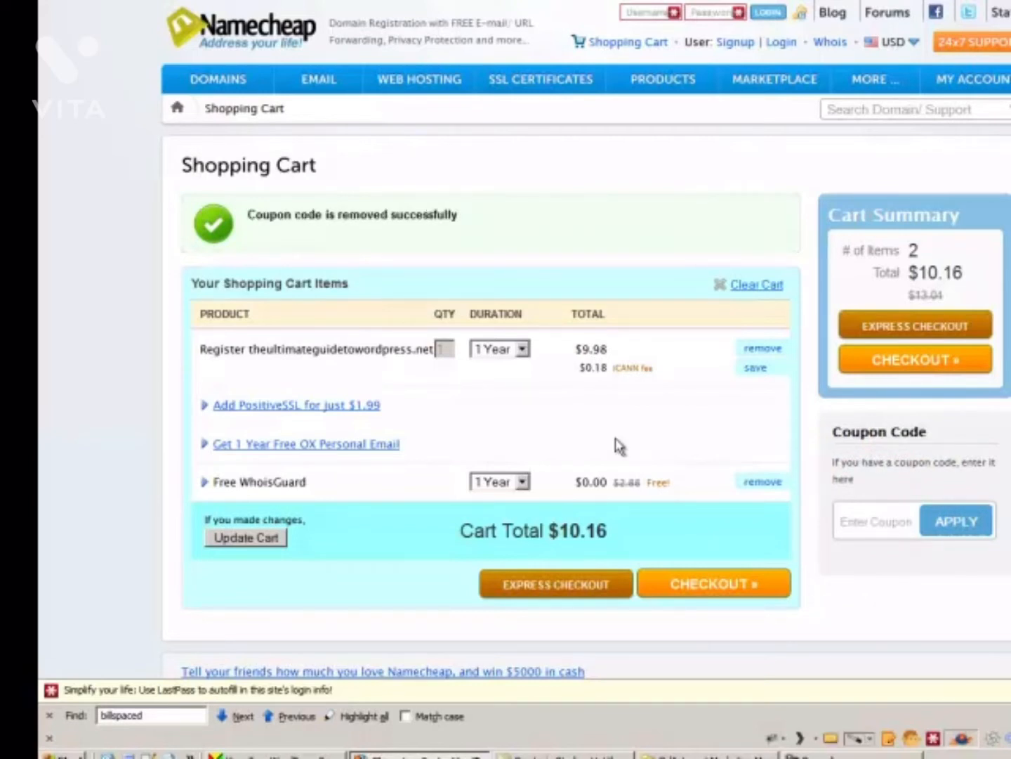
Apply coupon HOTNCOLD to lower the total to $9.28 and proceed to checkout.
click(853, 522)
text(HOTNCOLD)
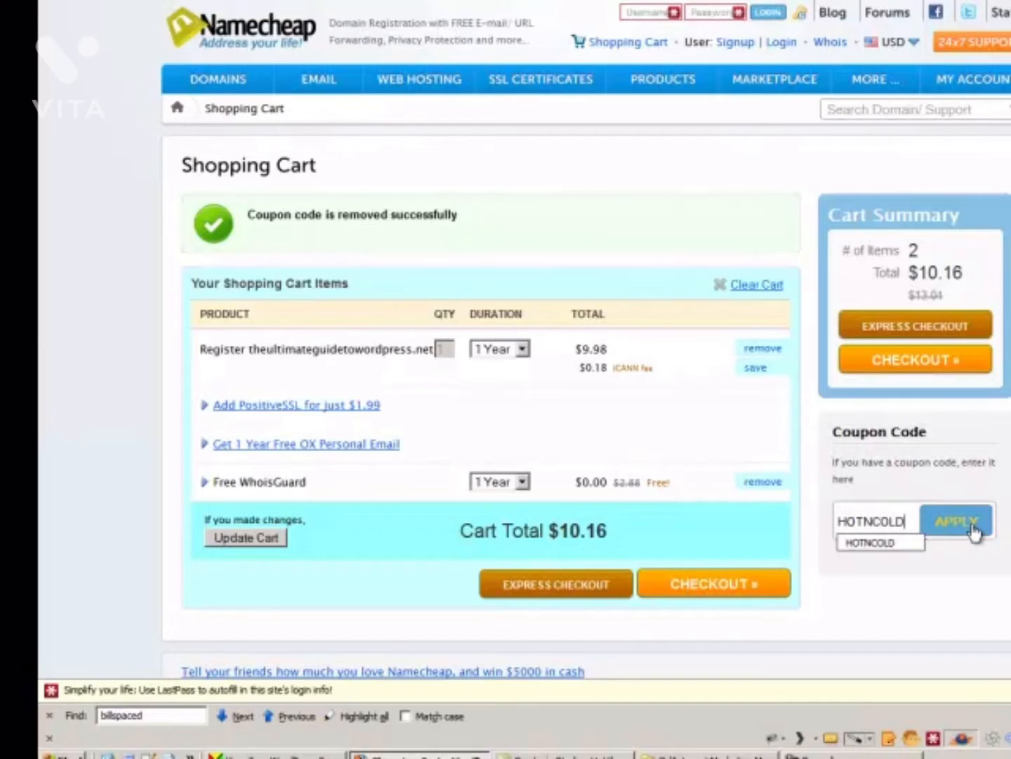
click(973, 529)
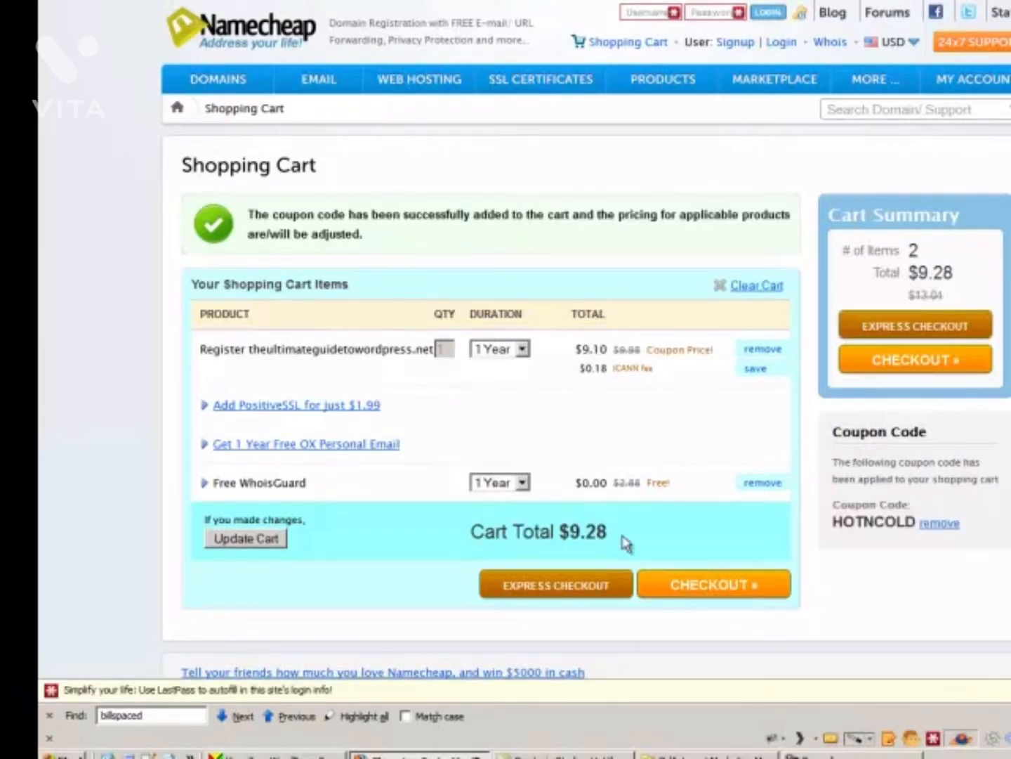
click(692, 594)
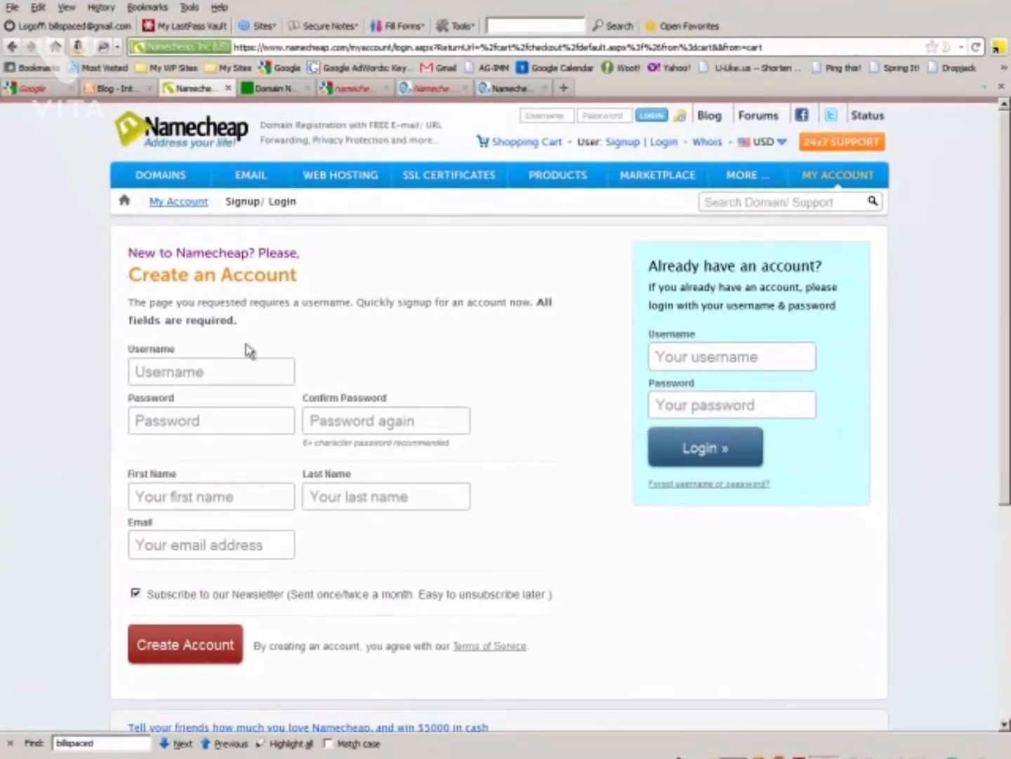
Log in to the existing Namecheap account and accept the pre-filled registrant contact details.
click(706, 448)
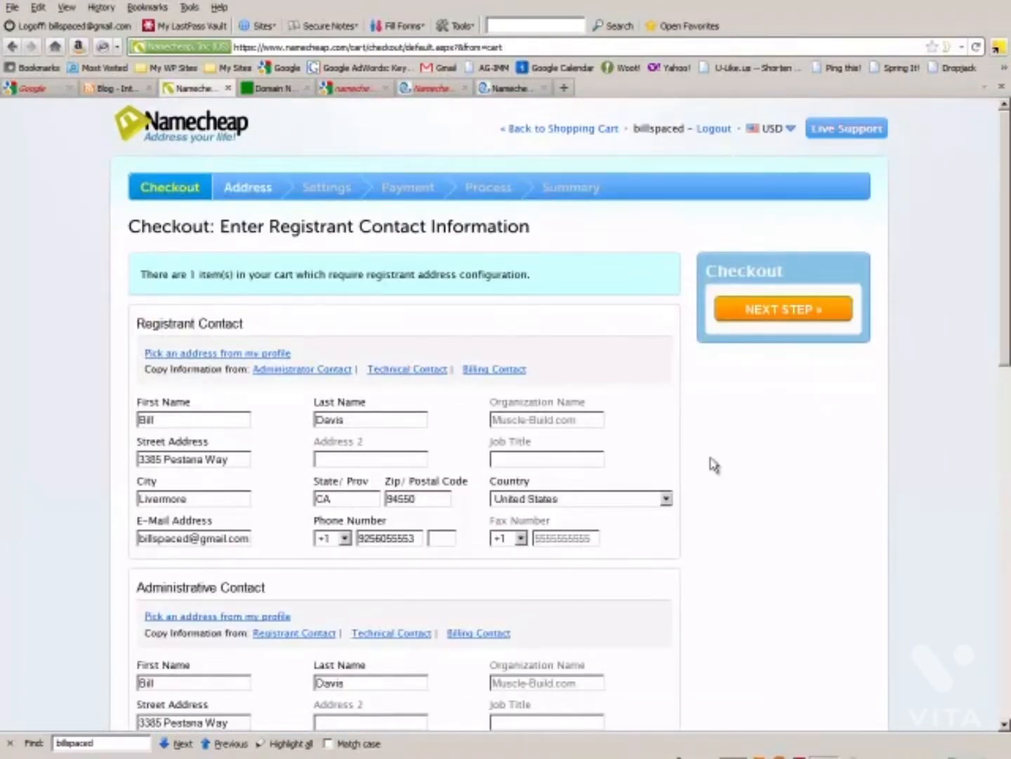
click(789, 316)
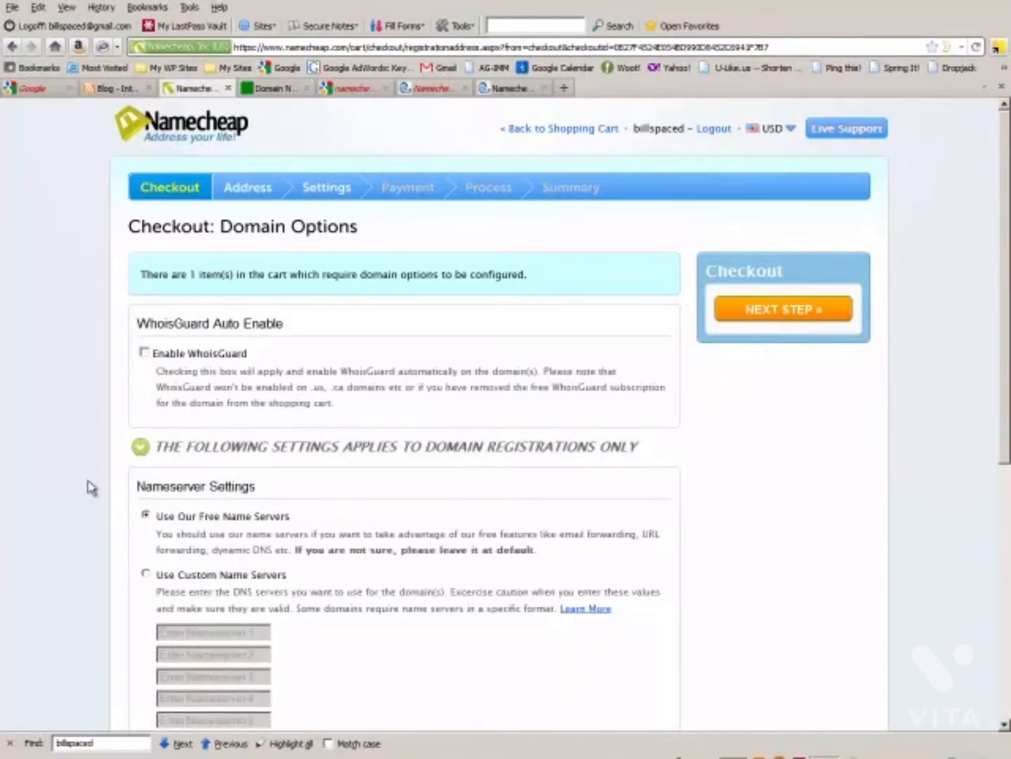
Set the domain to use custom name servers and continue to payment at $9.28.
scroll(125, 584, down, 5)
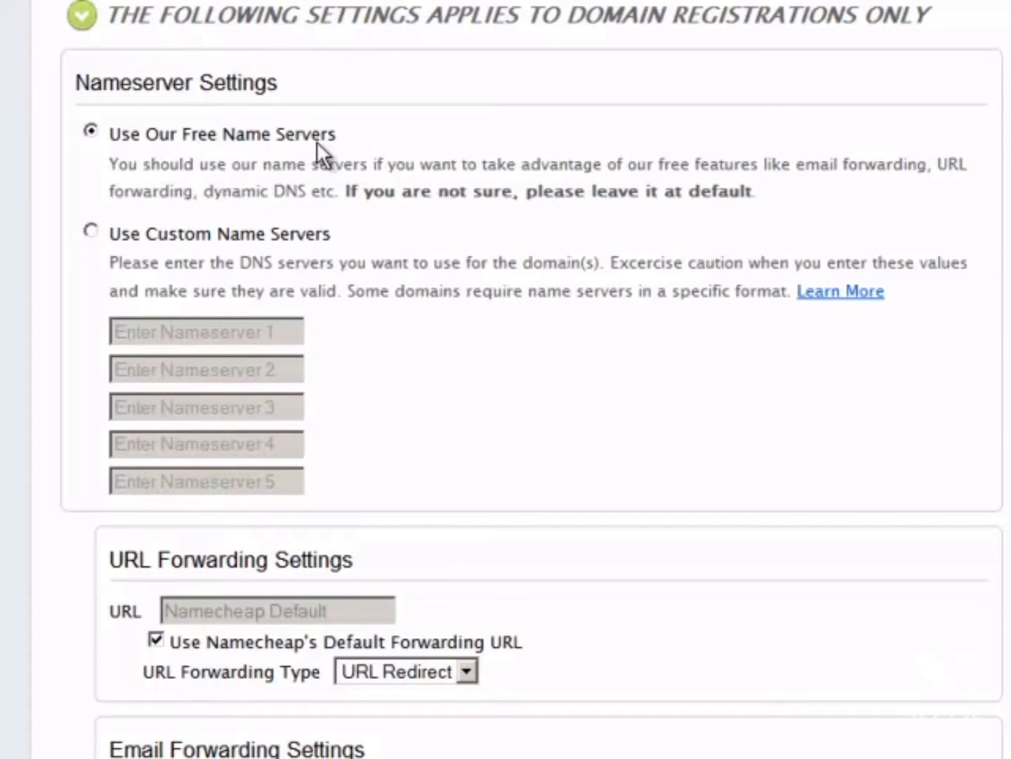
click(92, 232)
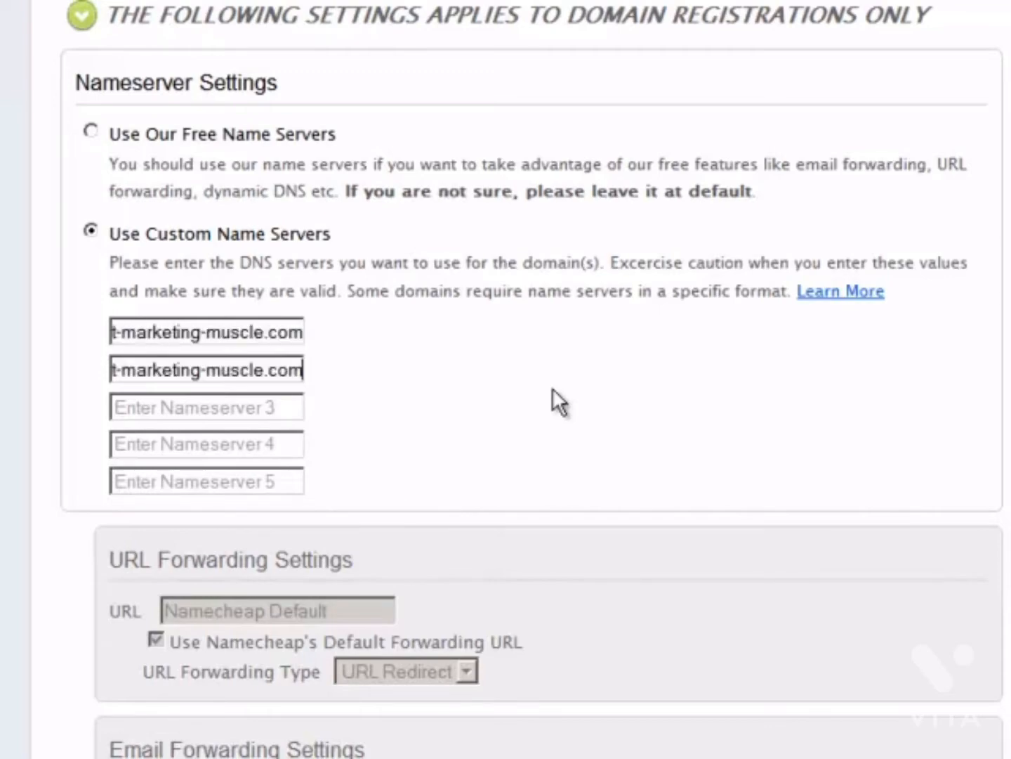
scroll(553, 389, down, 6)
scroll(94, 331, up, 10)
scroll(688, 450, down, 8)
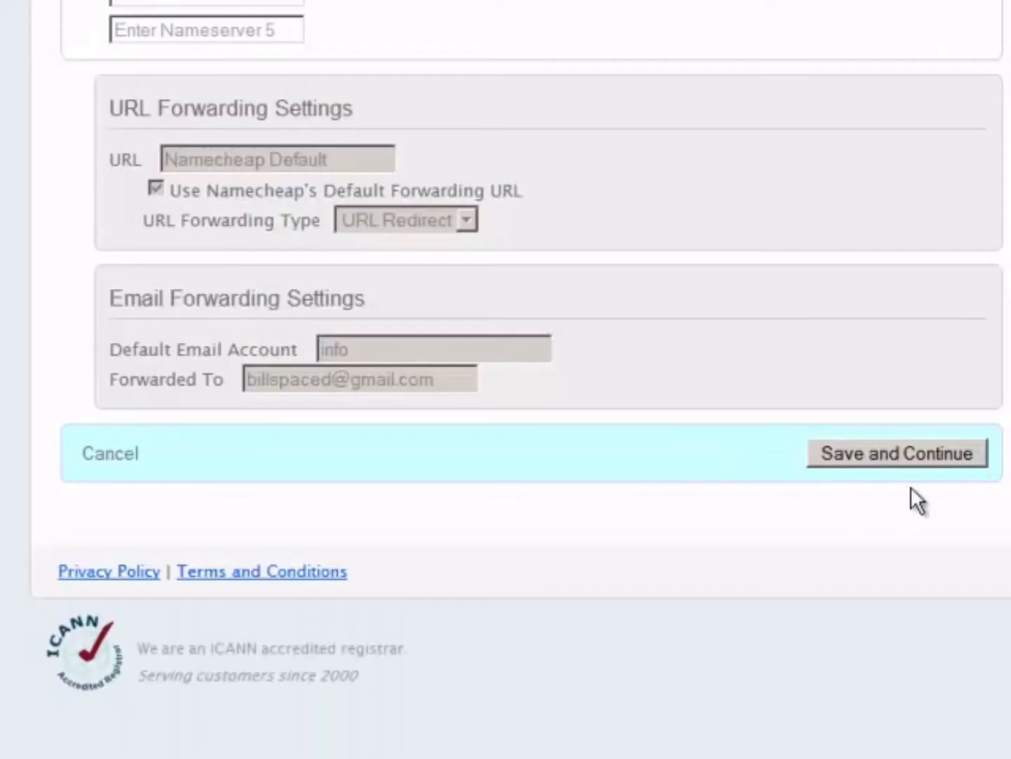
click(917, 456)
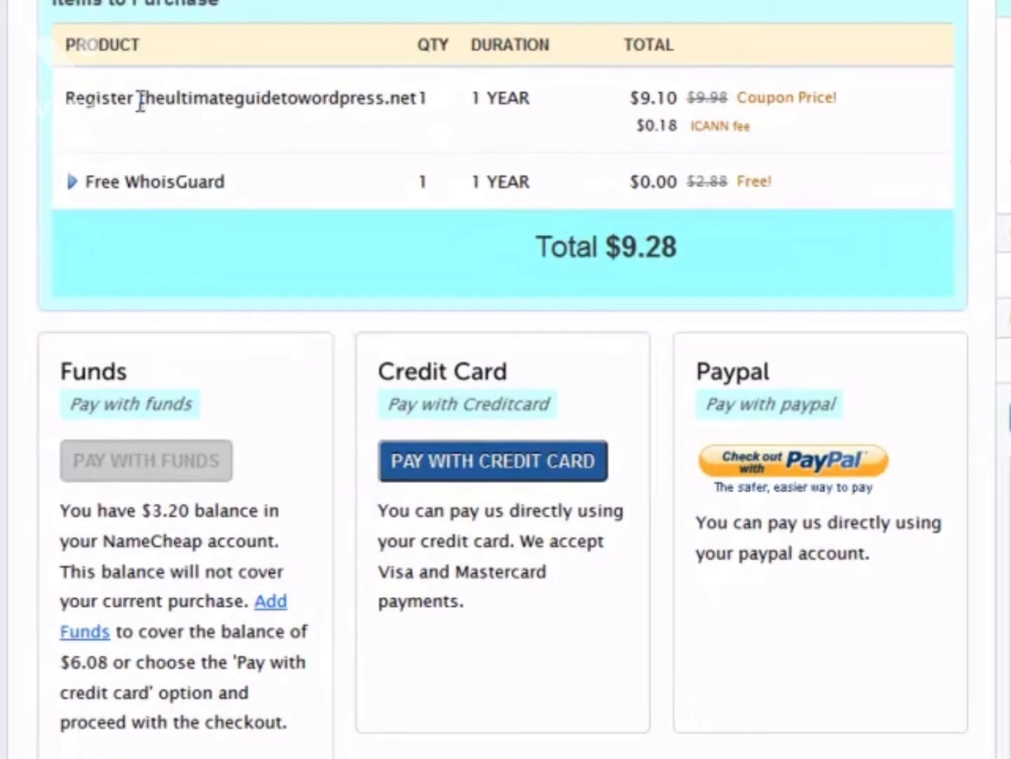
Copy the purchased domain name and choose PayPal as the payment method.
mouse_move(140, 99)
mouse_down()
mouse_move(210, 124)
mouse_move(420, 98)
mouse_up()
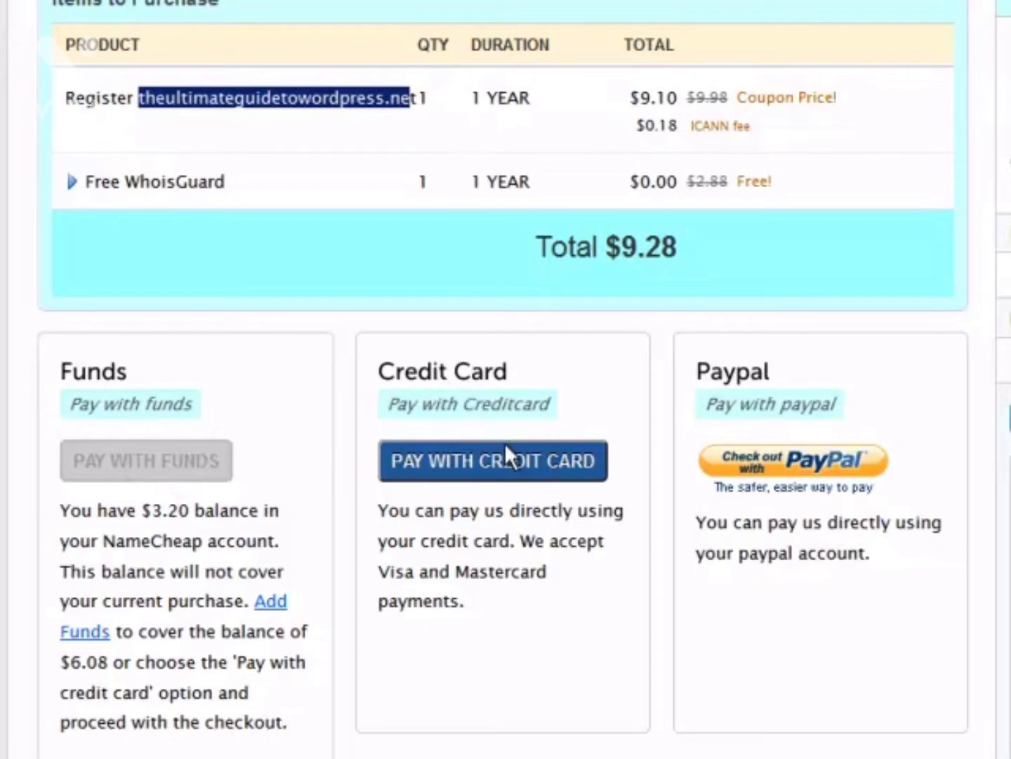
click(791, 481)
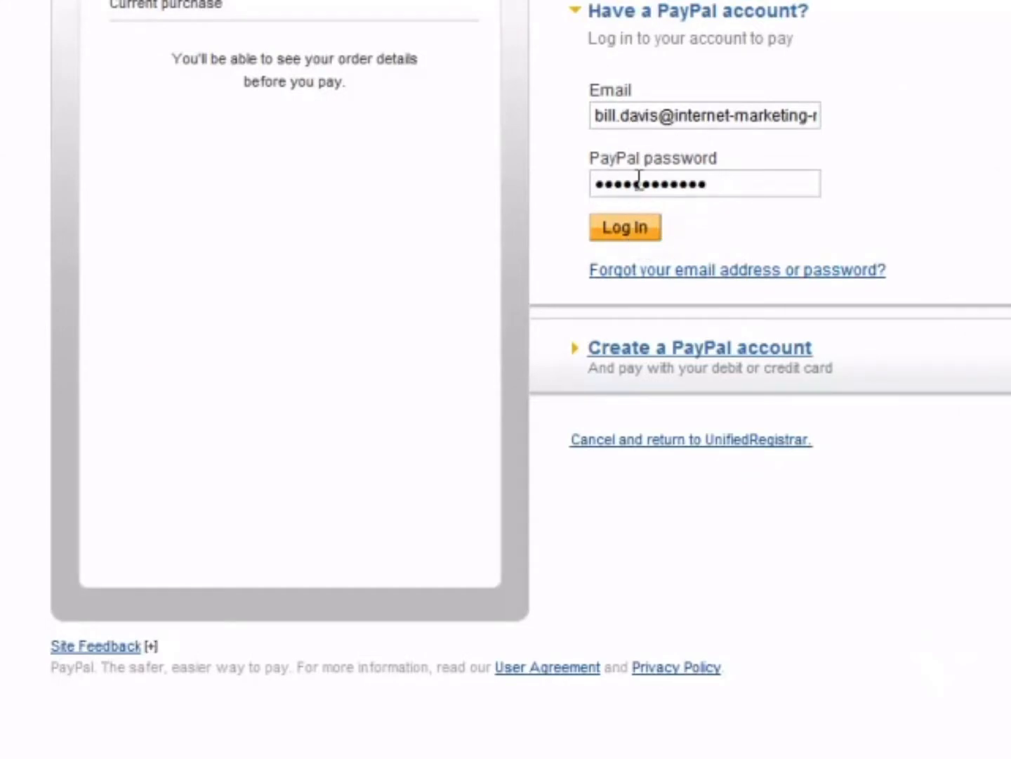
Log in to PayPal and confirm the $9.28 payment for theultimateguidetowordpress.net.
click(629, 231)
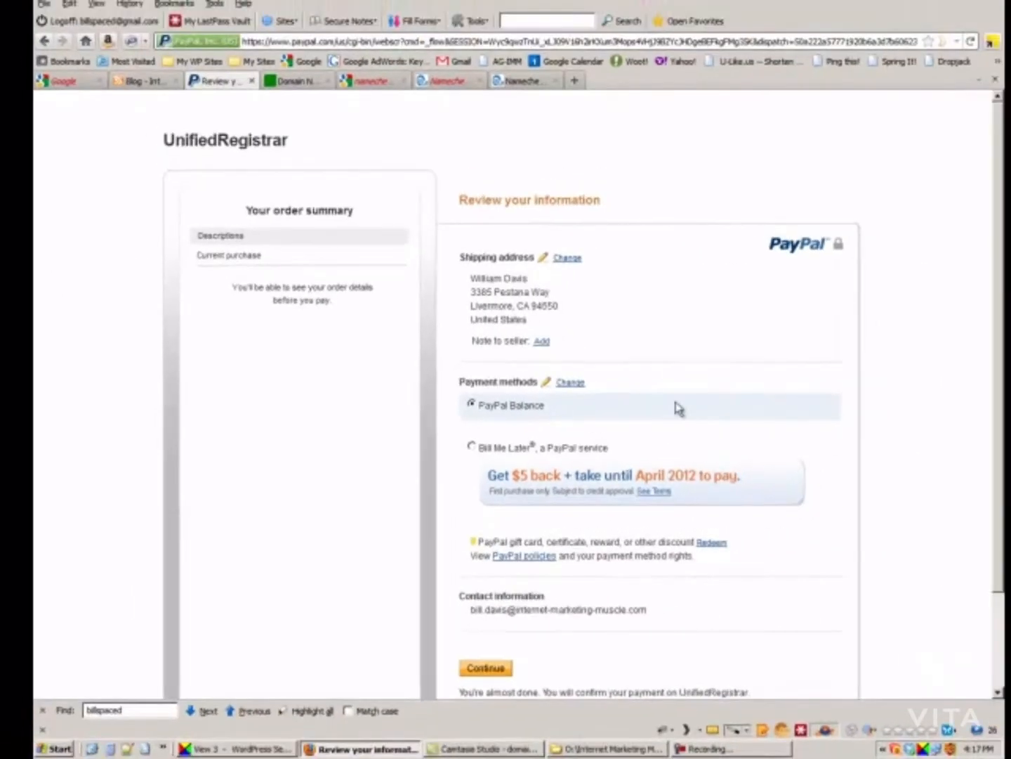
scroll(547, 591, down, 3)
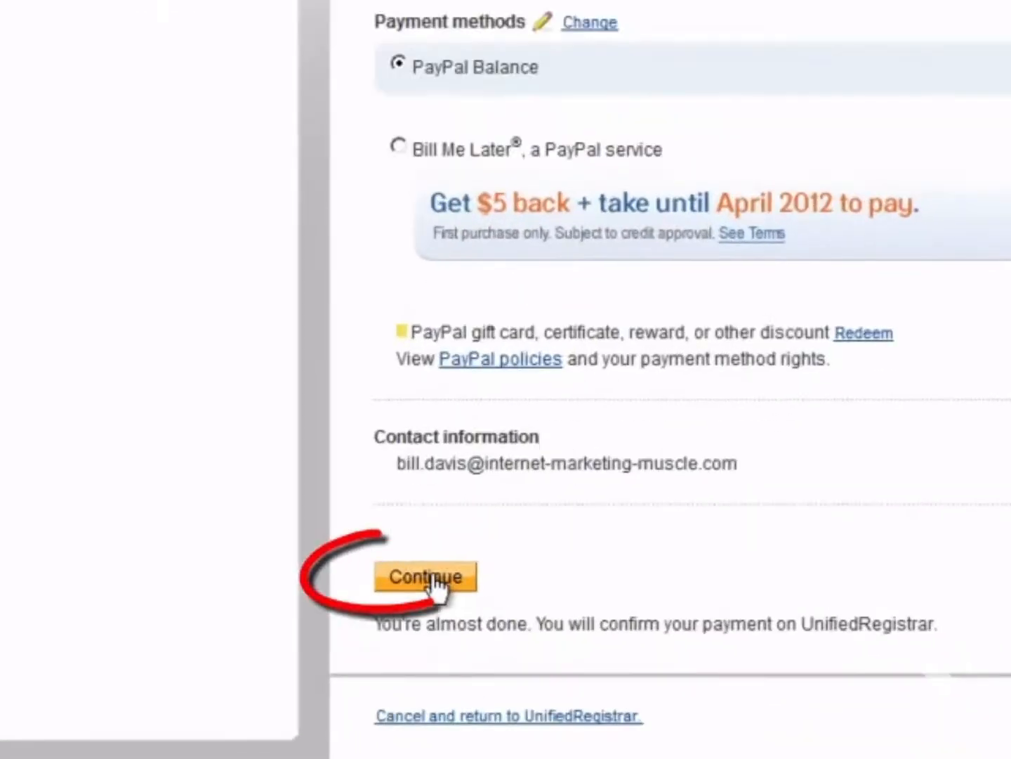
click(429, 584)
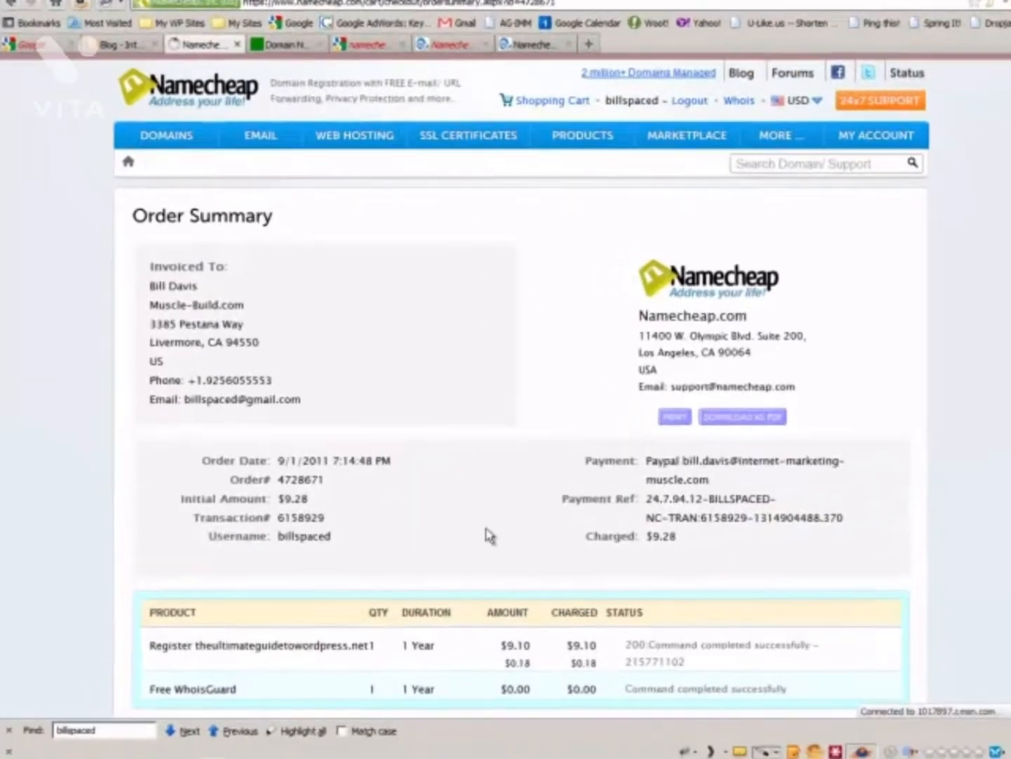
Go to My Account's Manage Domains list and scroll to the theultimateguidetowordpress domains.
scroll(485, 586, down, 4)
scroll(582, 636, down, 4)
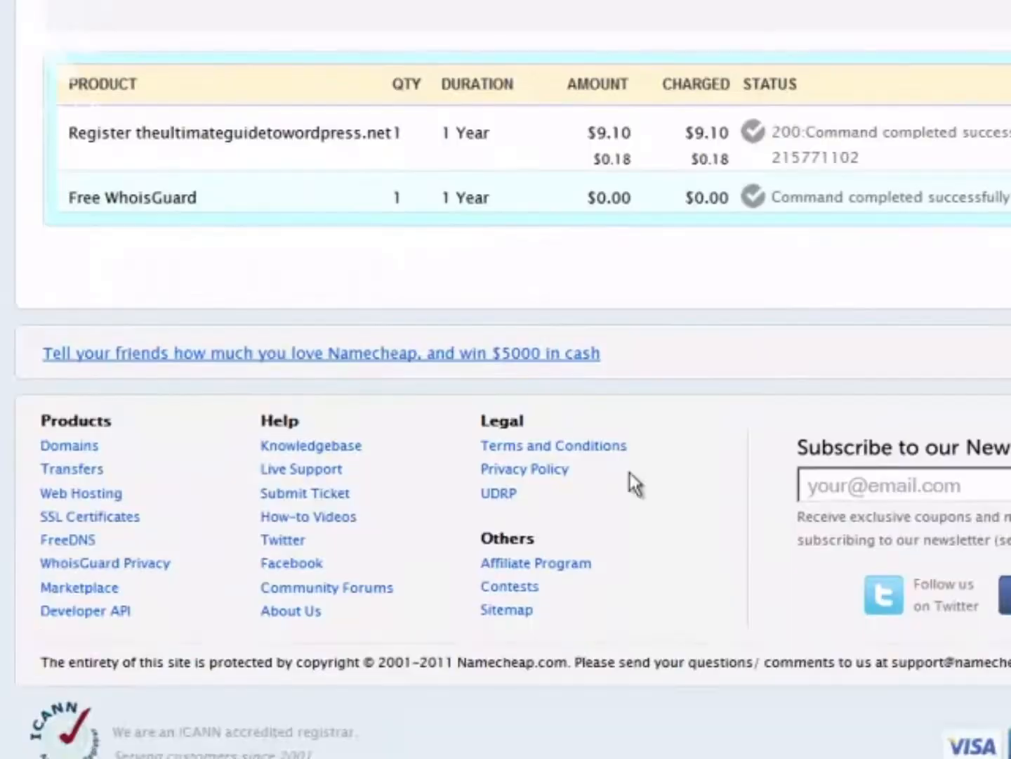
scroll(634, 480, up, 6)
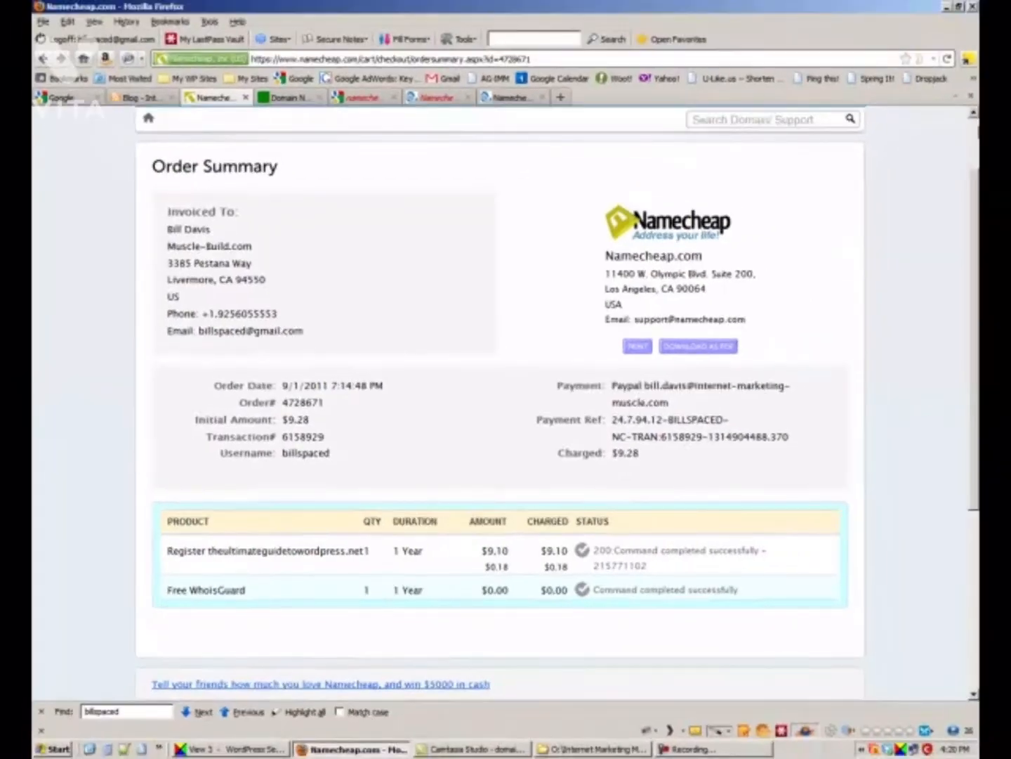
click(973, 144)
mouse_move(806, 181)
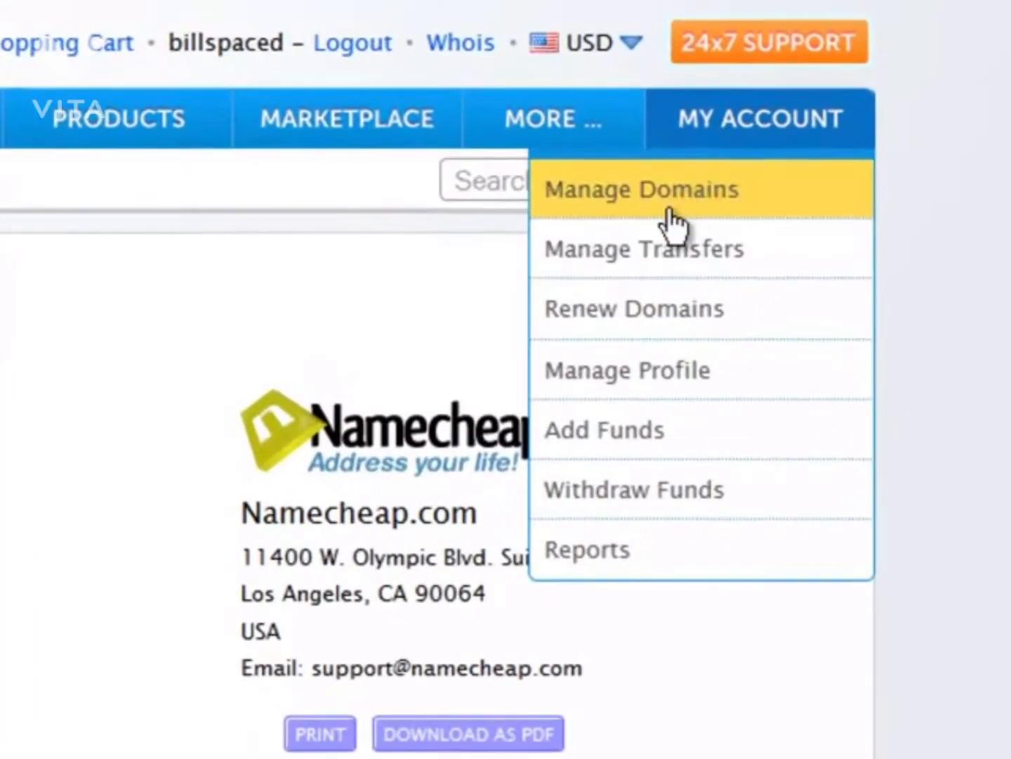
click(708, 207)
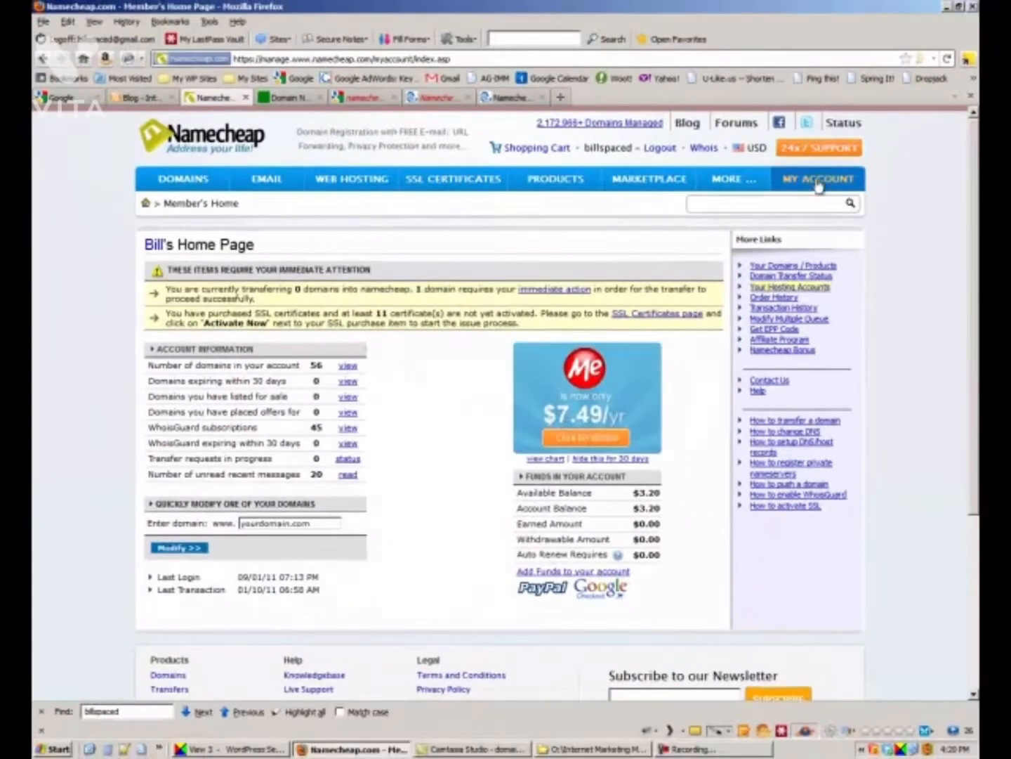
mouse_move(819, 173)
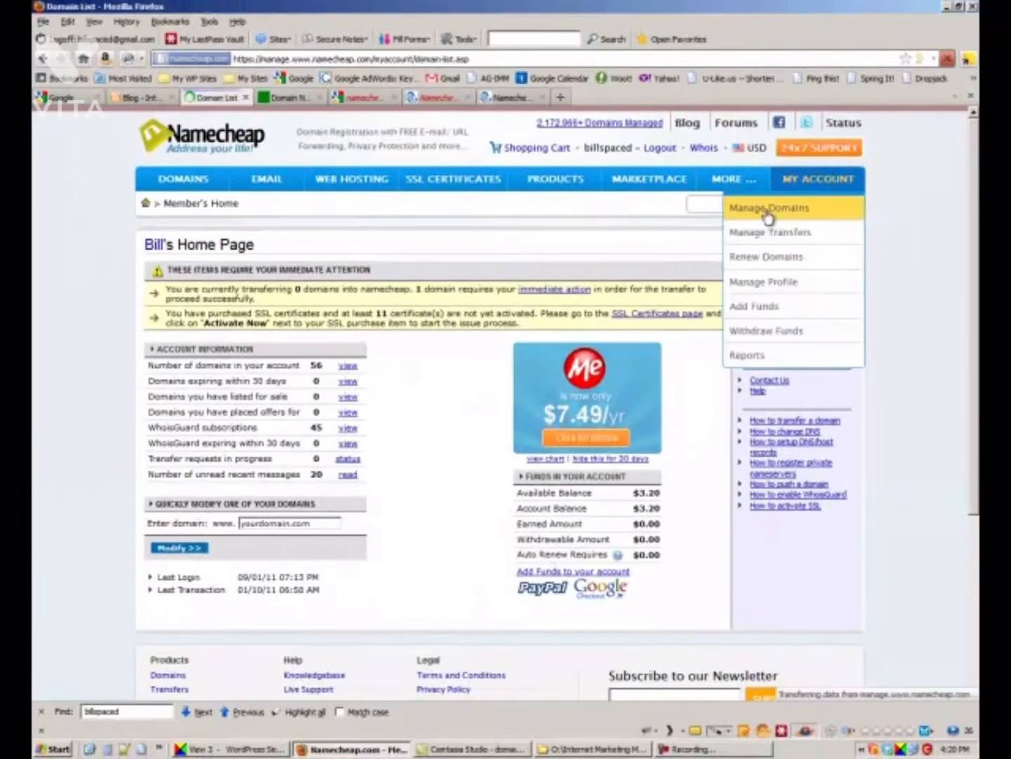
click(769, 208)
scroll(563, 459, down, 10)
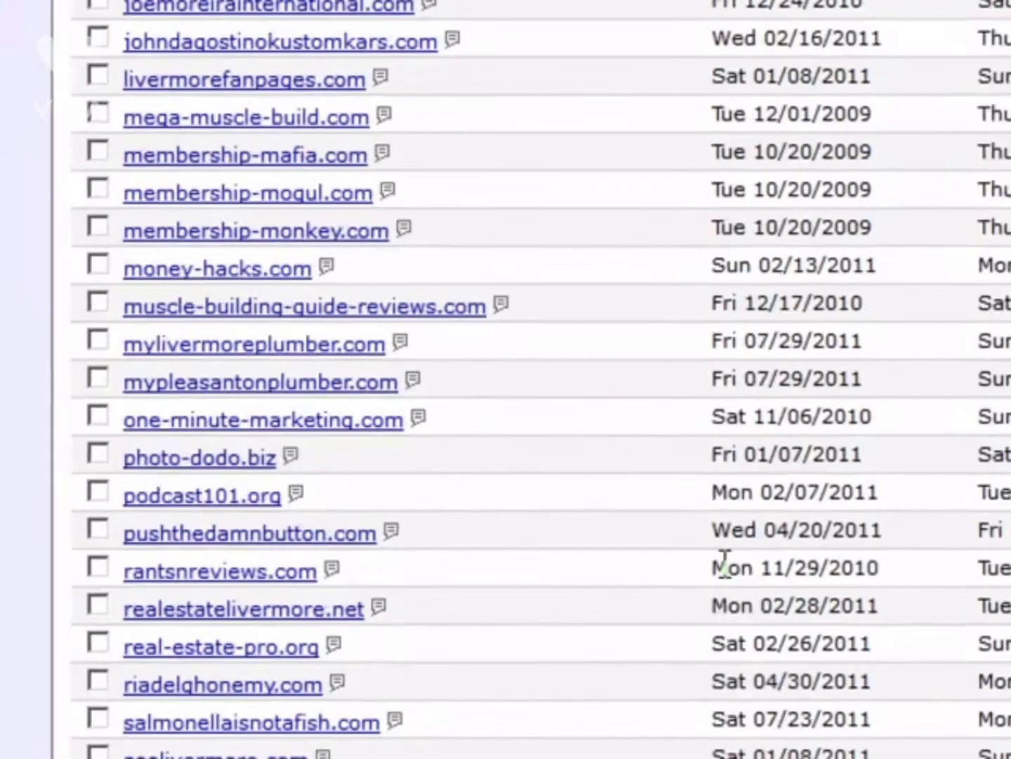
scroll(726, 567, down, 5)
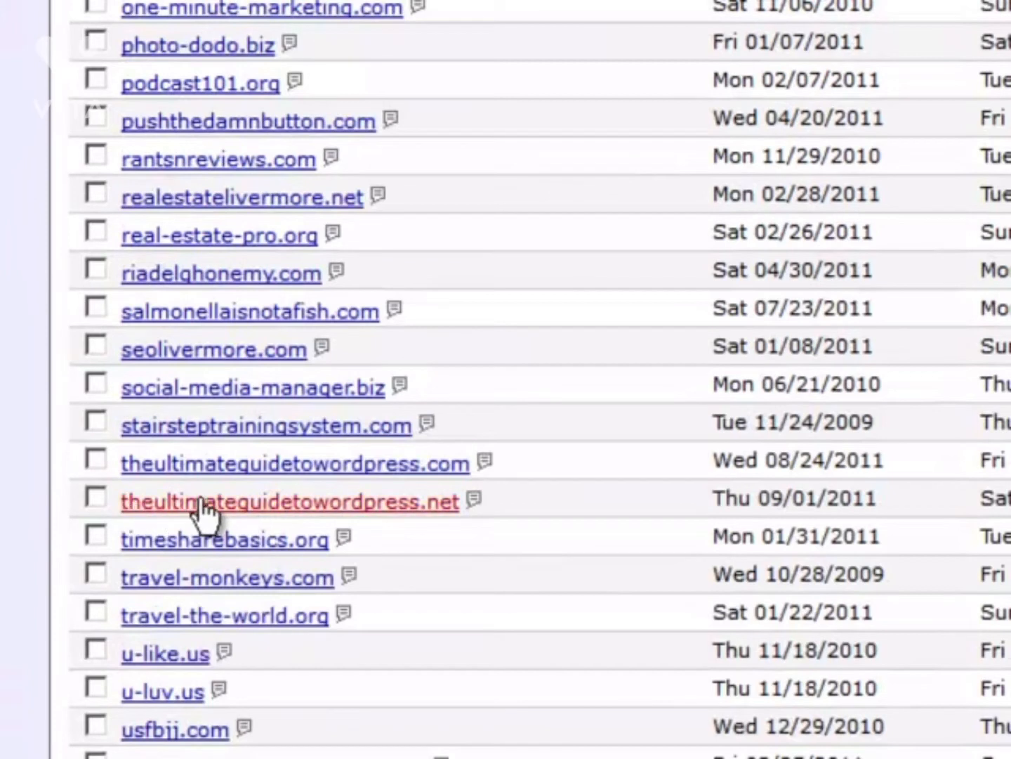
Open theultimateguidetowordpress.net's settings and view its name server settings.
click(427, 504)
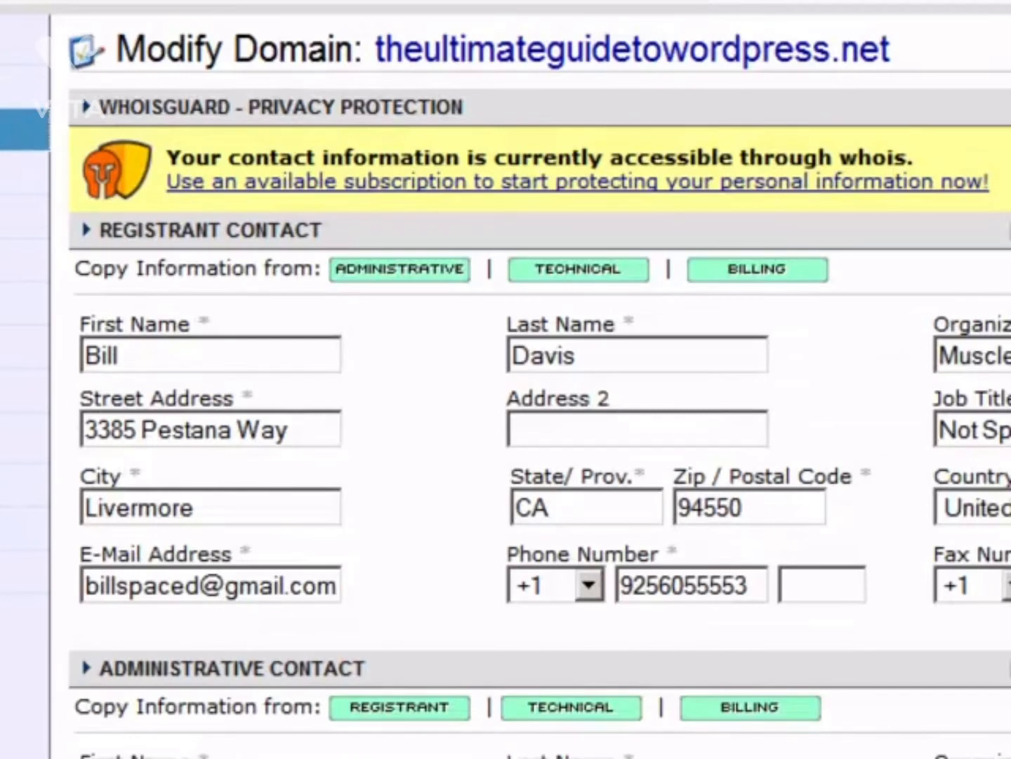
click(24, 129)
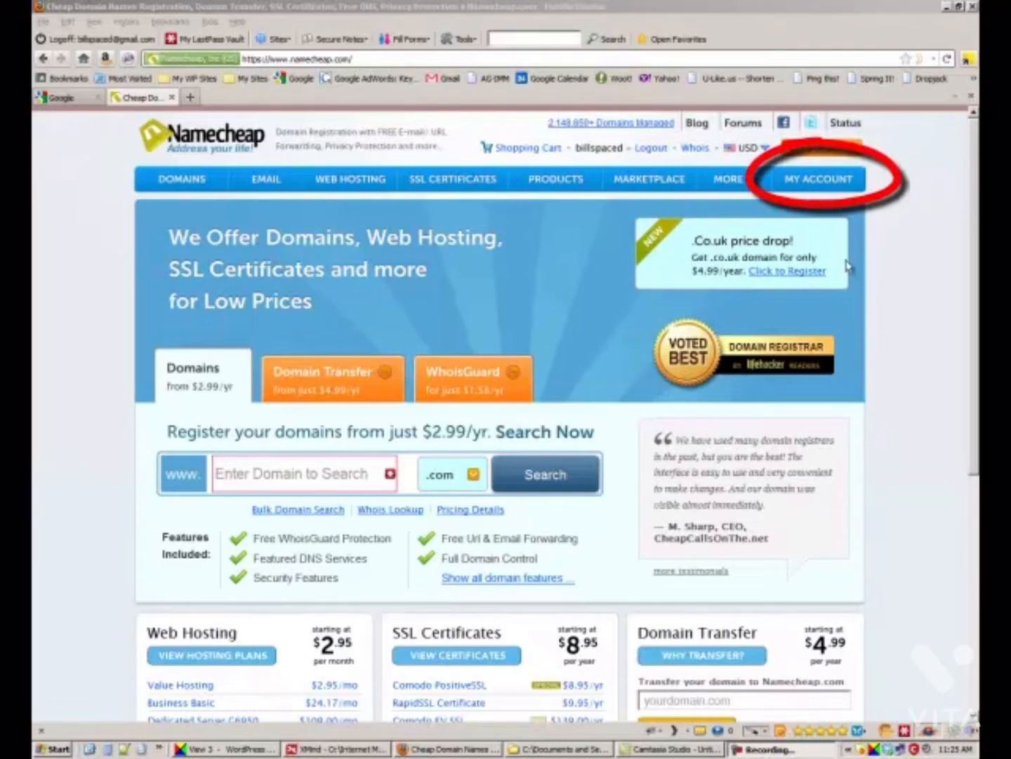
Open theultimateguidetowordpress.com's Modify Domain page from the Namecheap Manage Domains list.
mouse_move(826, 185)
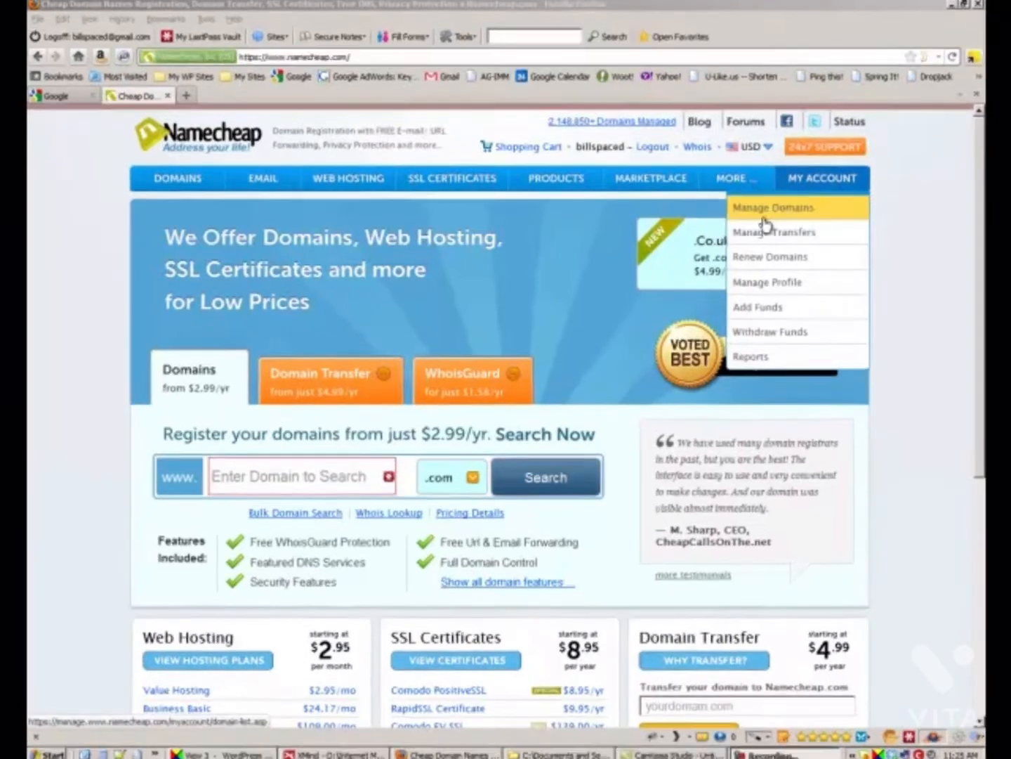
click(761, 211)
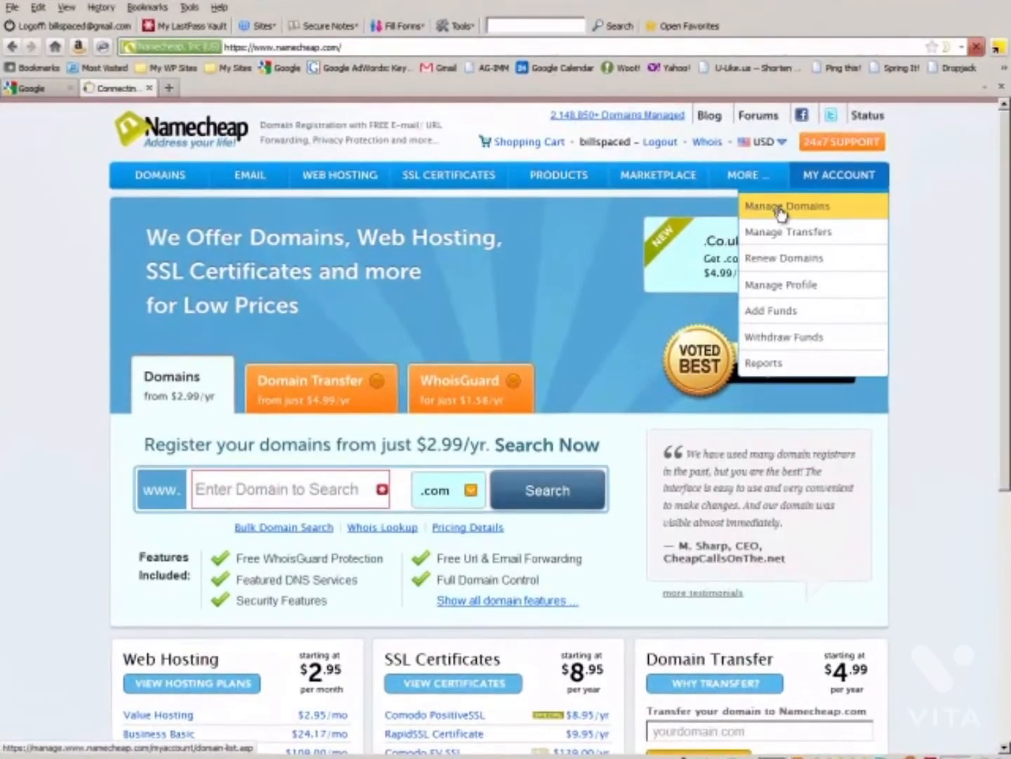
scroll(950, 472, down, 10)
scroll(950, 472, down, 5)
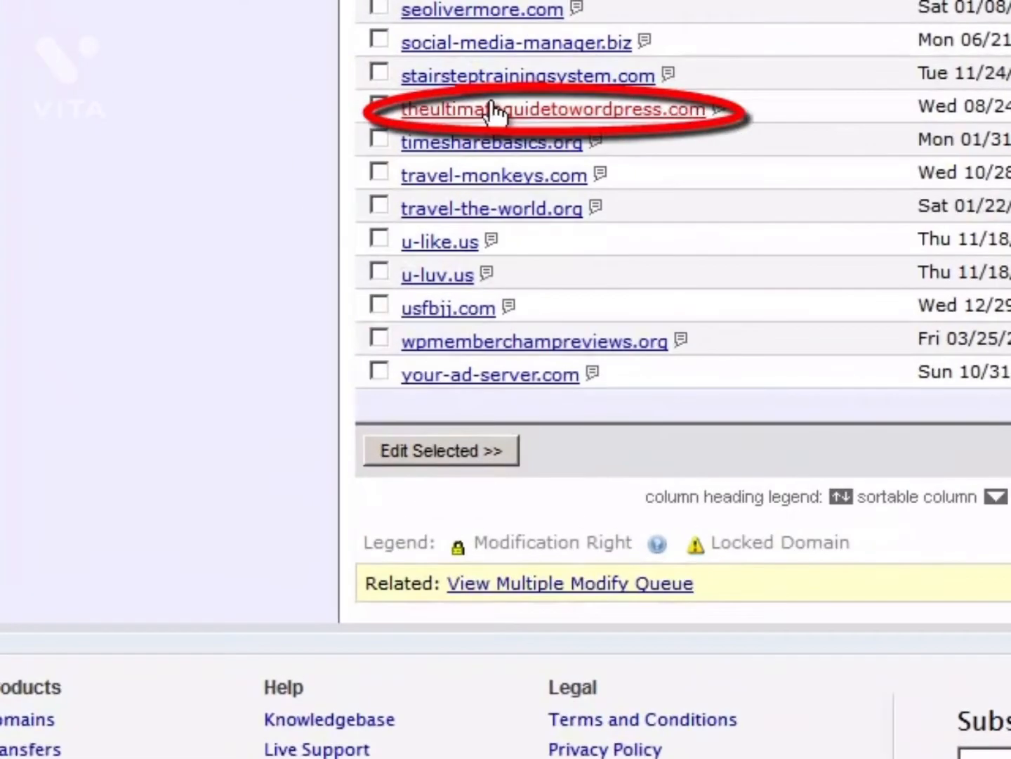
click(497, 111)
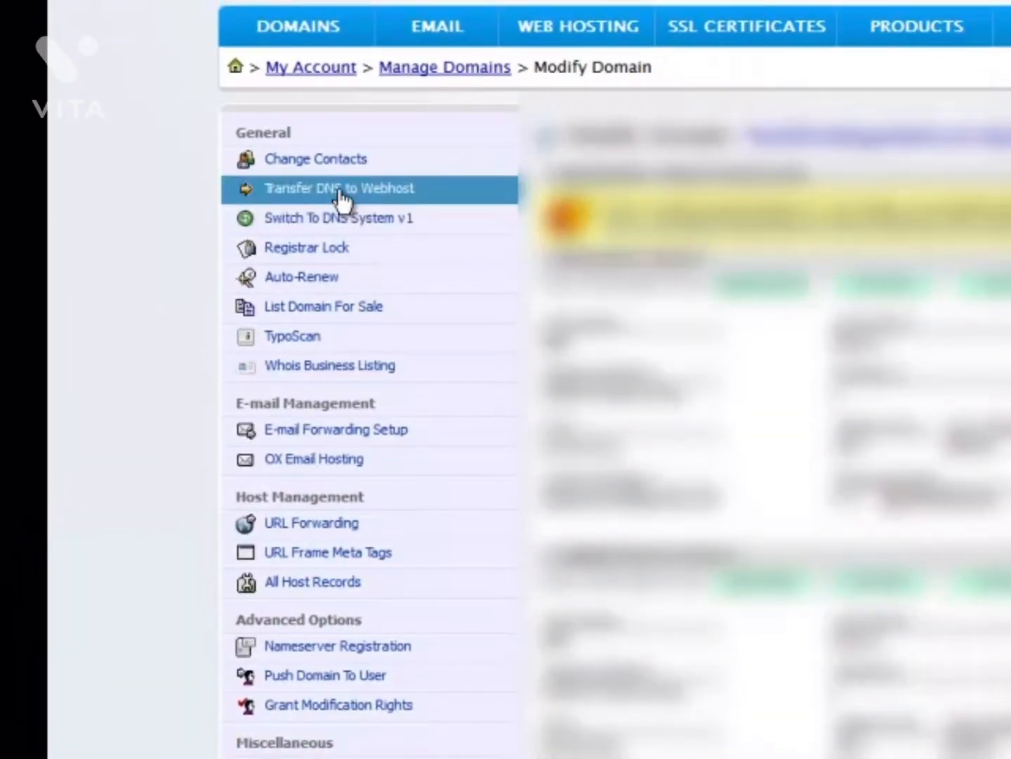
Point theultimateguidetowordpress.com to ns1 and ns2.internet-marketing-muscle.com using Transfer DNS to Webhost.
click(343, 194)
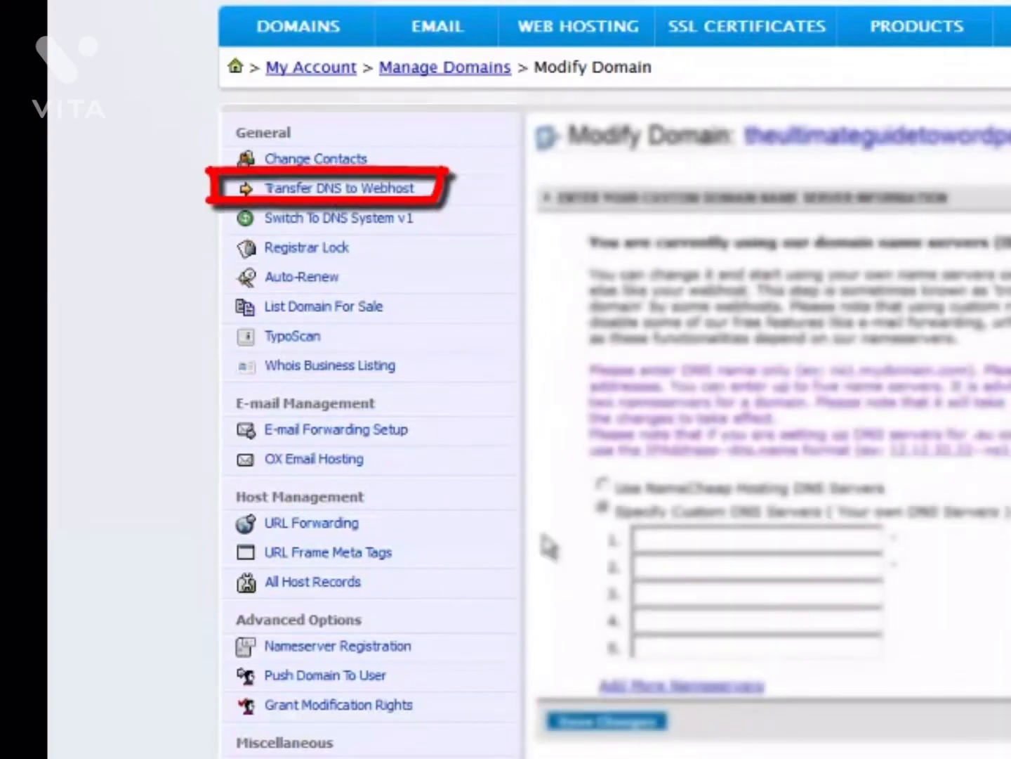
click(664, 536)
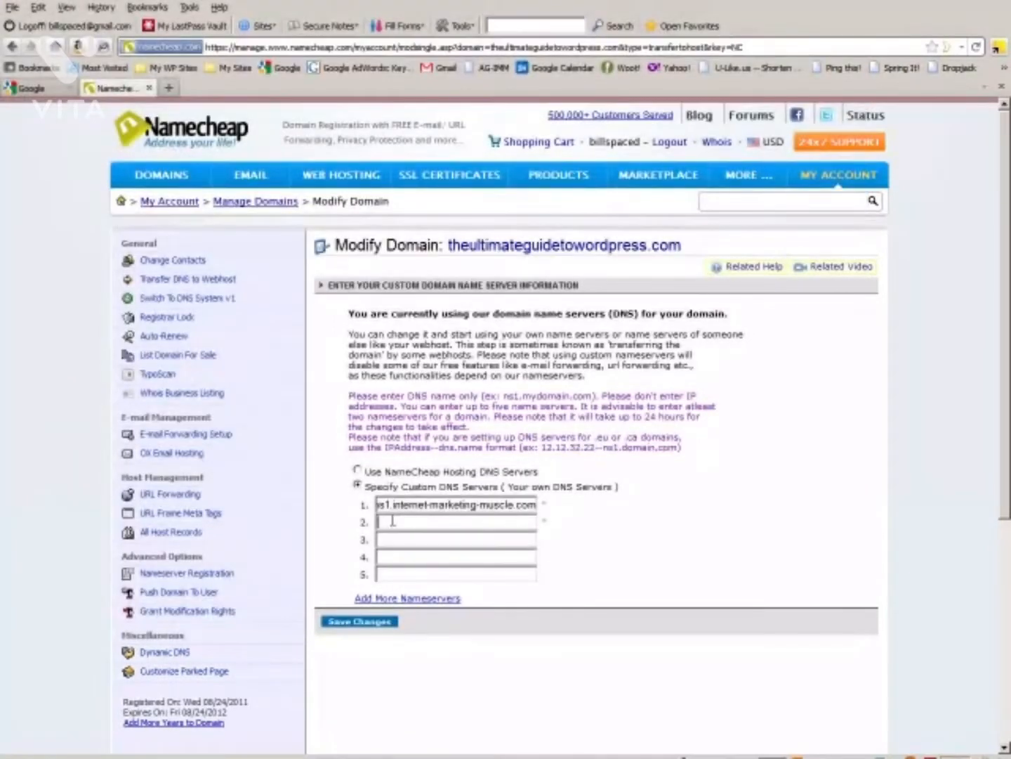
text(ns1.internet-marketing-muscle.com)
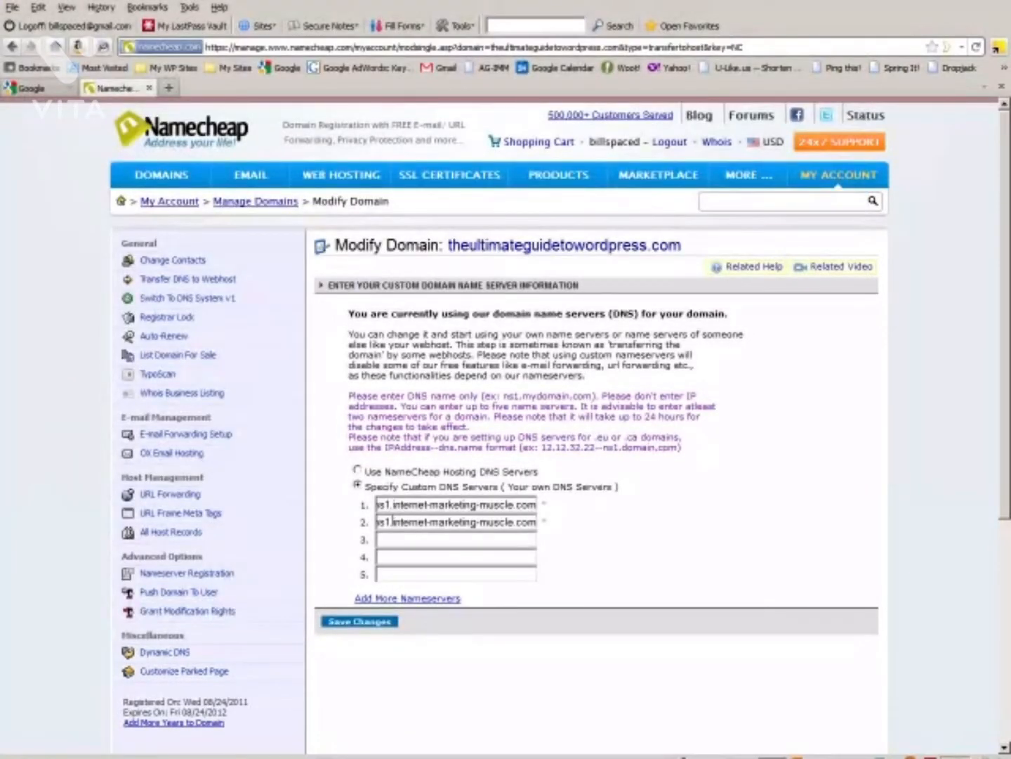
key(Left)
key(Left)
key(Left)
key(Left)
key(Left)
key(Left)
key(Left)
key(Left)
key(Left)
key(Left)
key(Left)
key(Left)
key(Left)
key(Left)
key(Left)
key(Left)
key(Left)
key(Left)
key(Left)
key(Left)
key(Left)
key(Left)
key(Left)
key(Left)
key(Left)
key(Left)
key(Left)
key(Left)
key(Left)
key(Left)
key(BackSpace)
text(2)
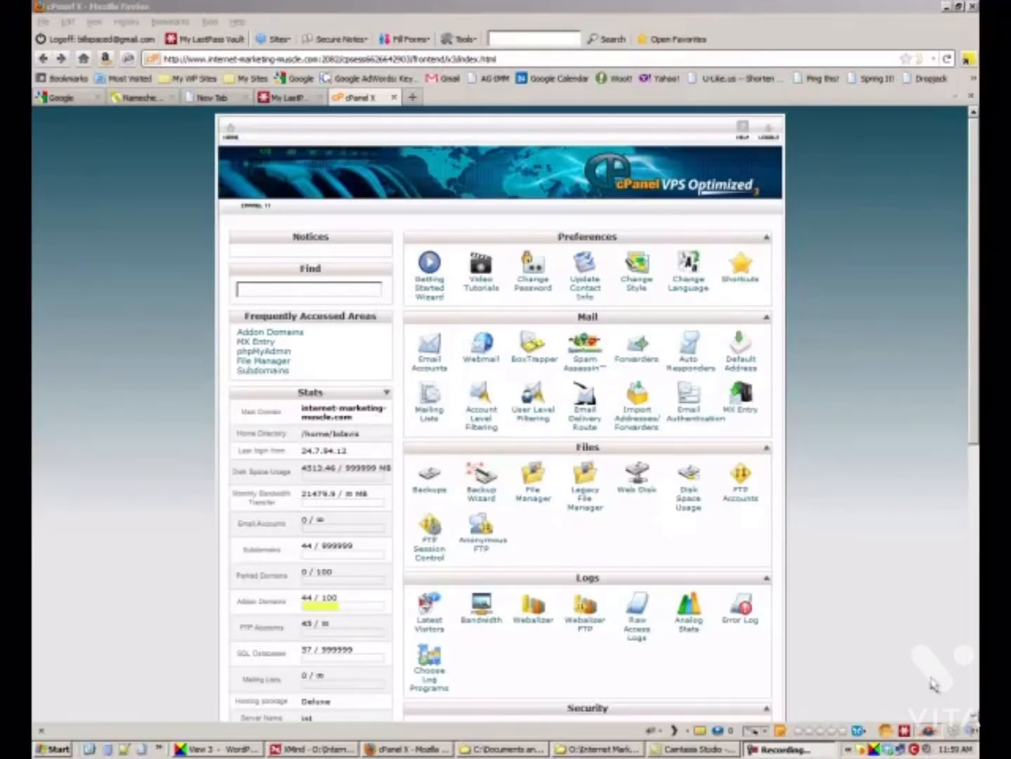
Return to cPanel and open the Addon Domains page under Domains.
click(974, 434)
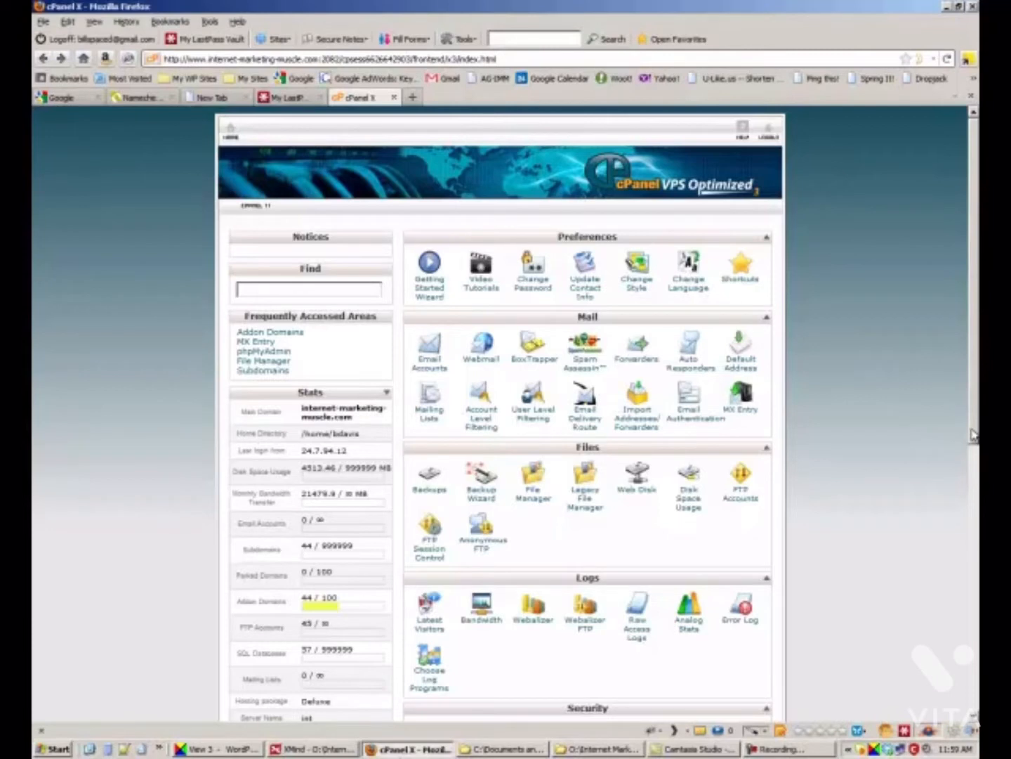
drag(975, 435, 974, 436)
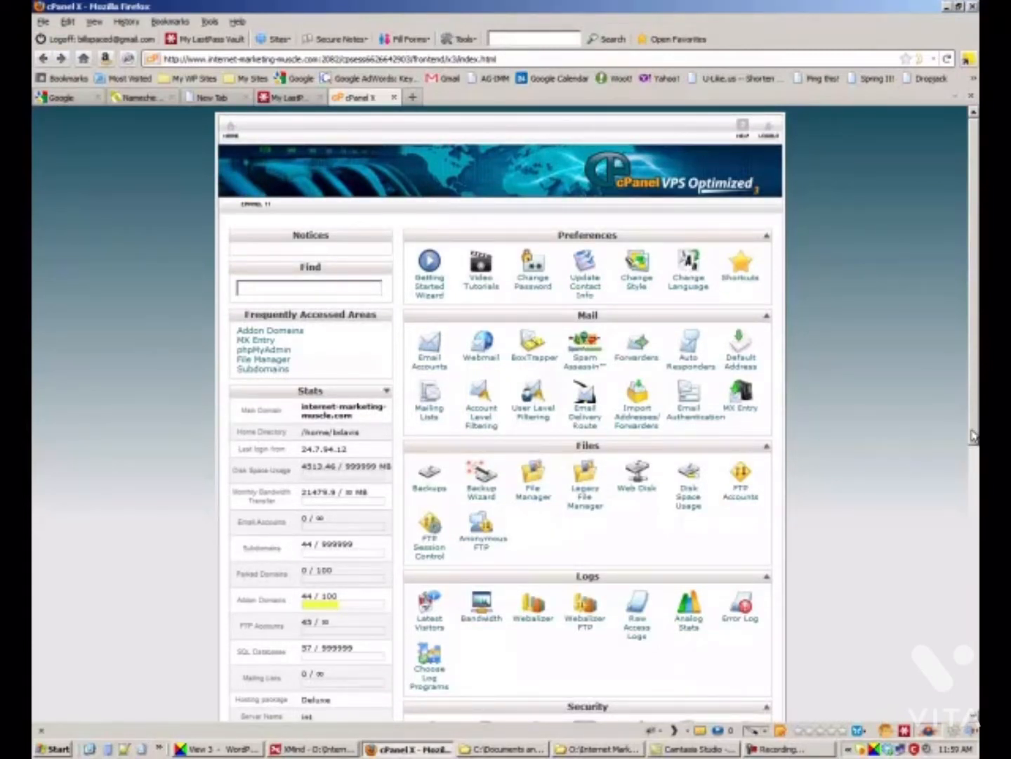
drag(975, 435, 958, 634)
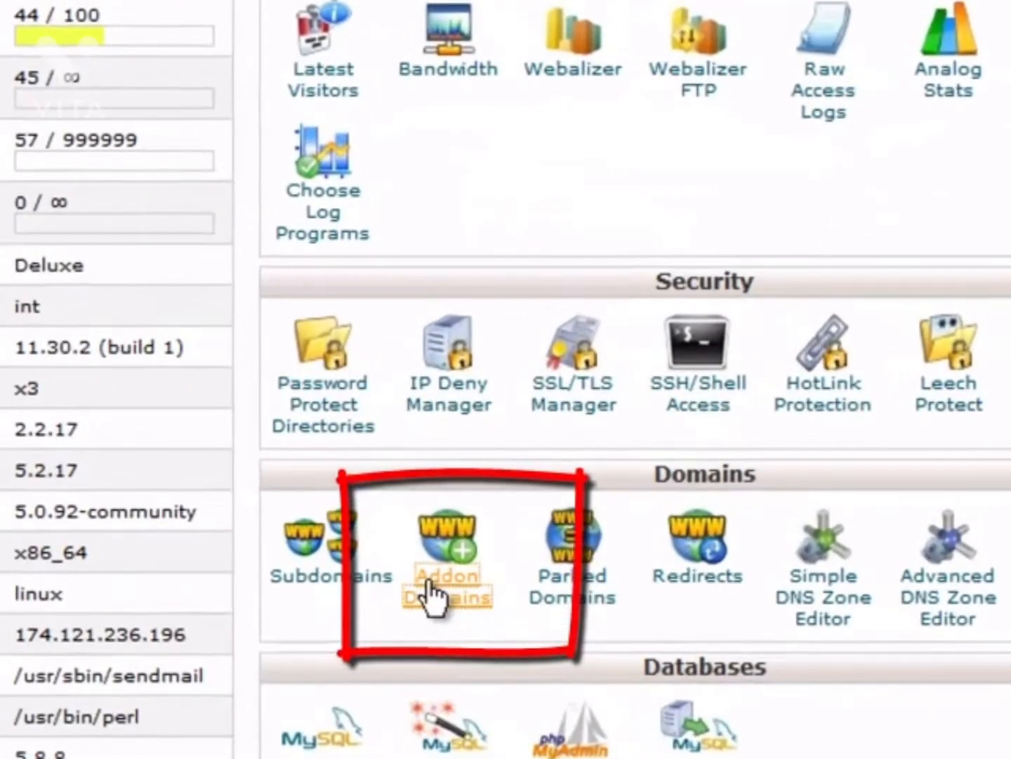
click(457, 447)
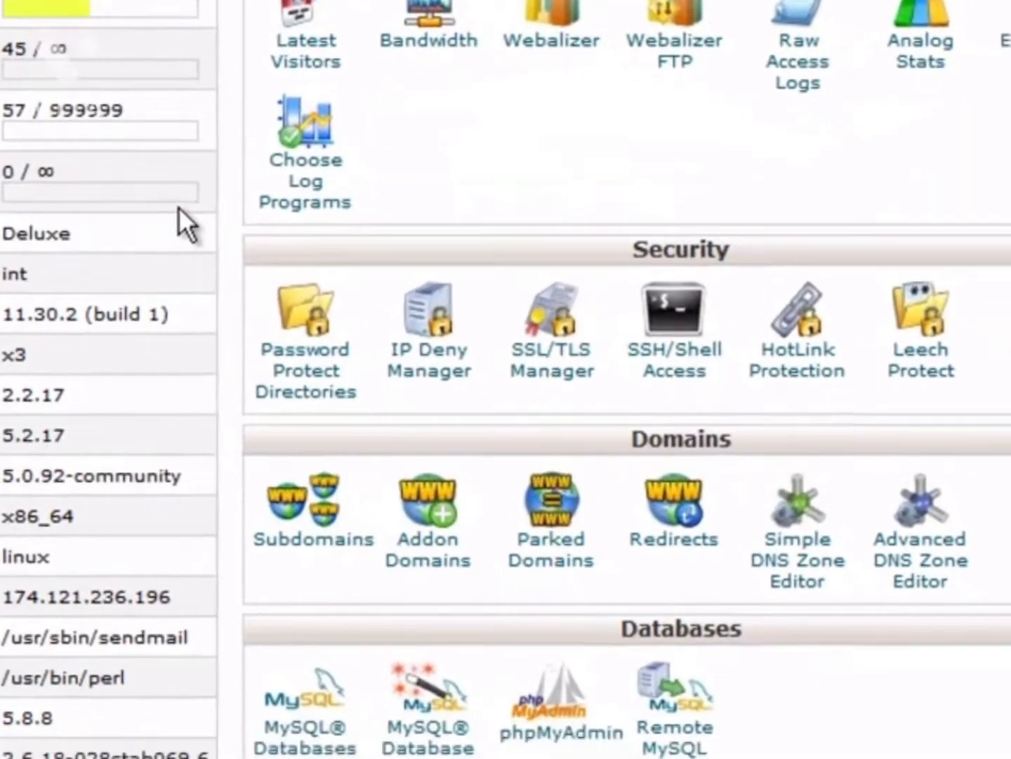
Add theultimateguidetowordpress.com as an addon domain with username ultimateguidetowp and a password.
text(the)
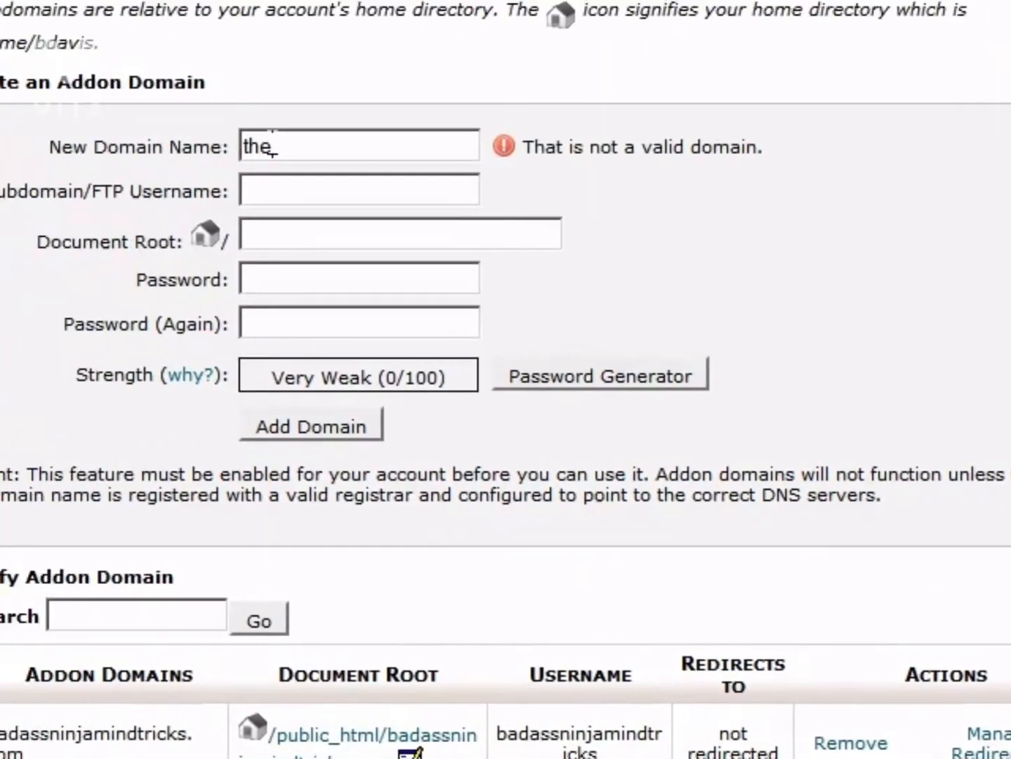
text(ultimat)
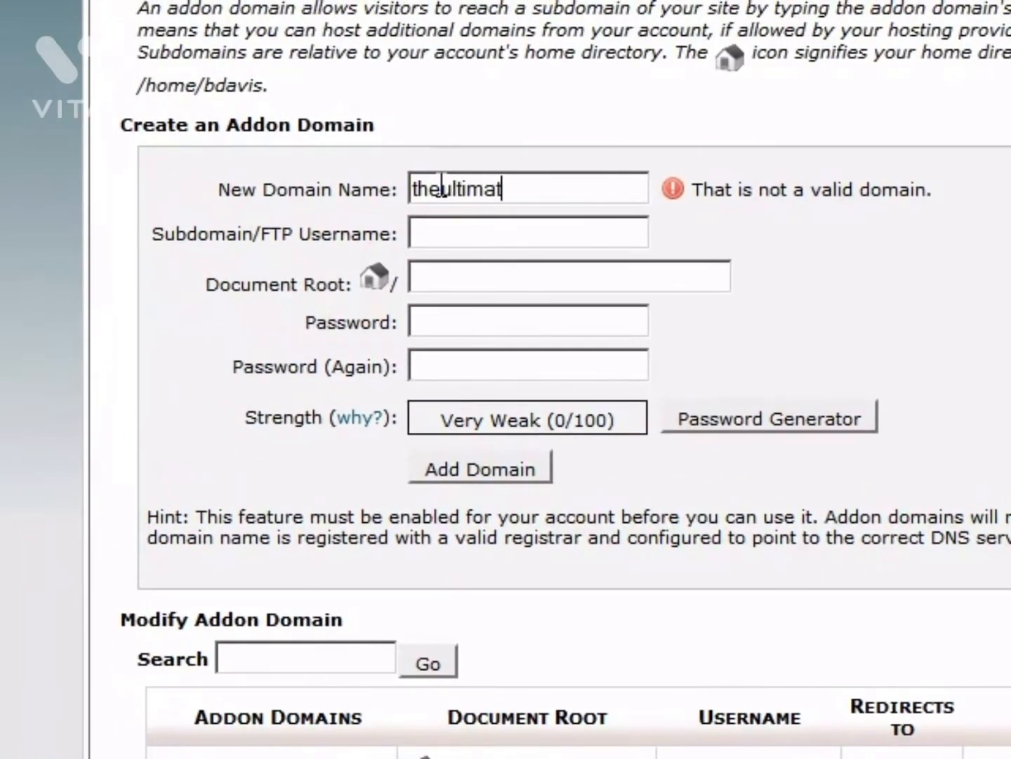
text(eguide)
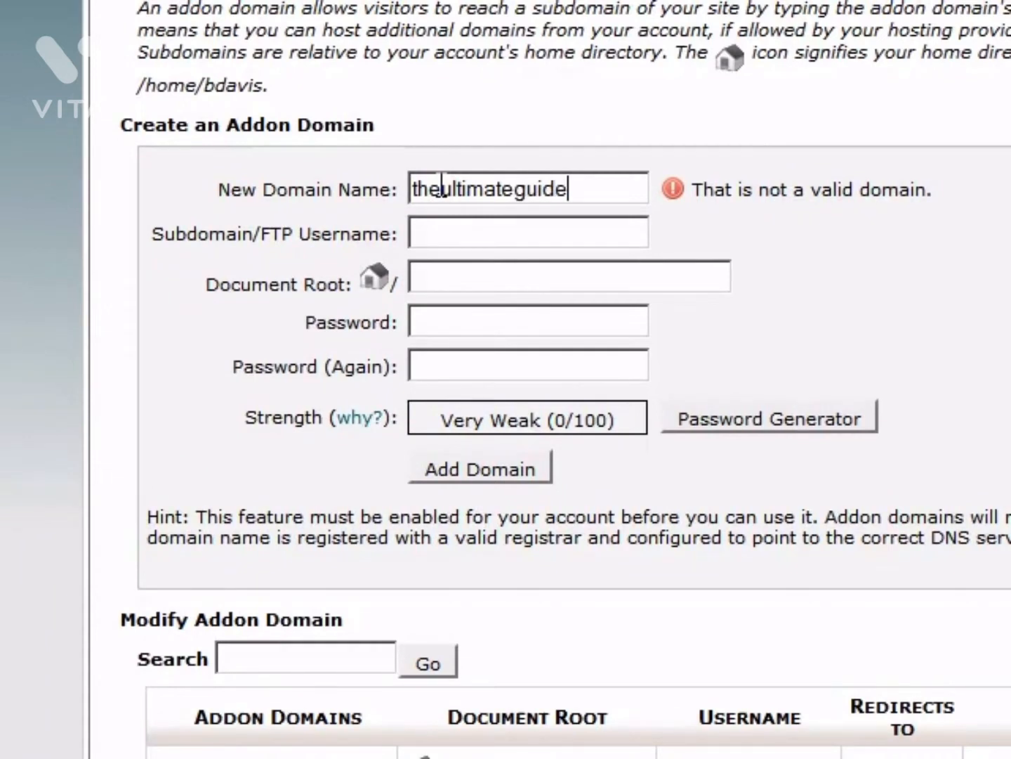
text(towordp)
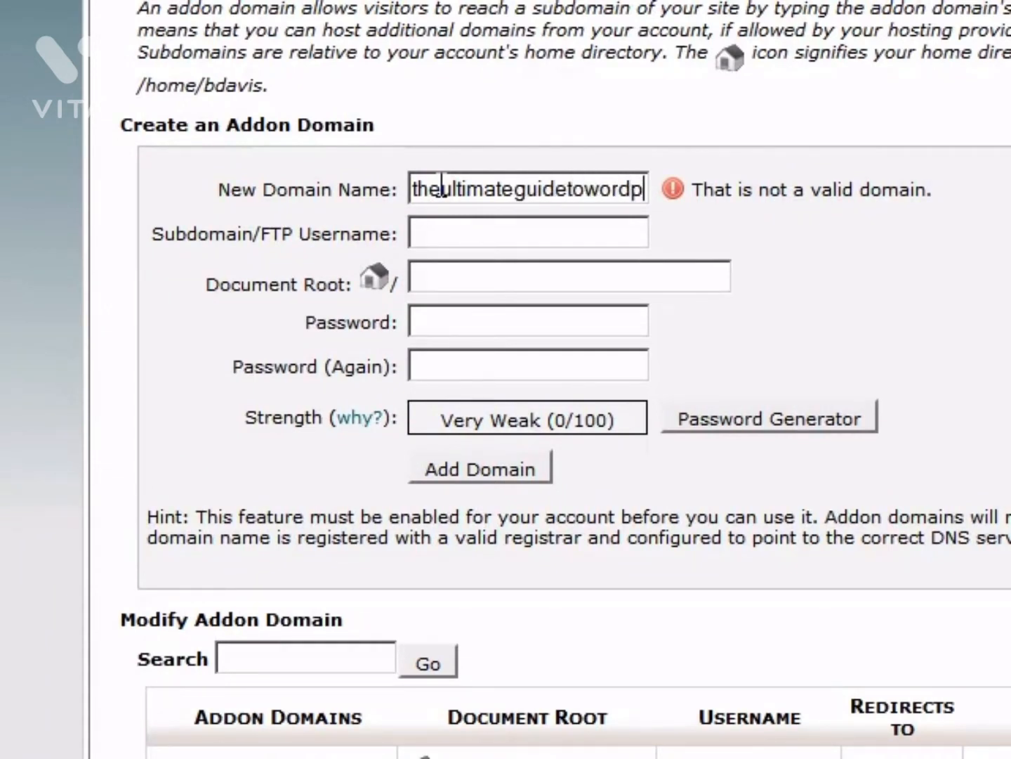
text(ress.com)
key(Tab)
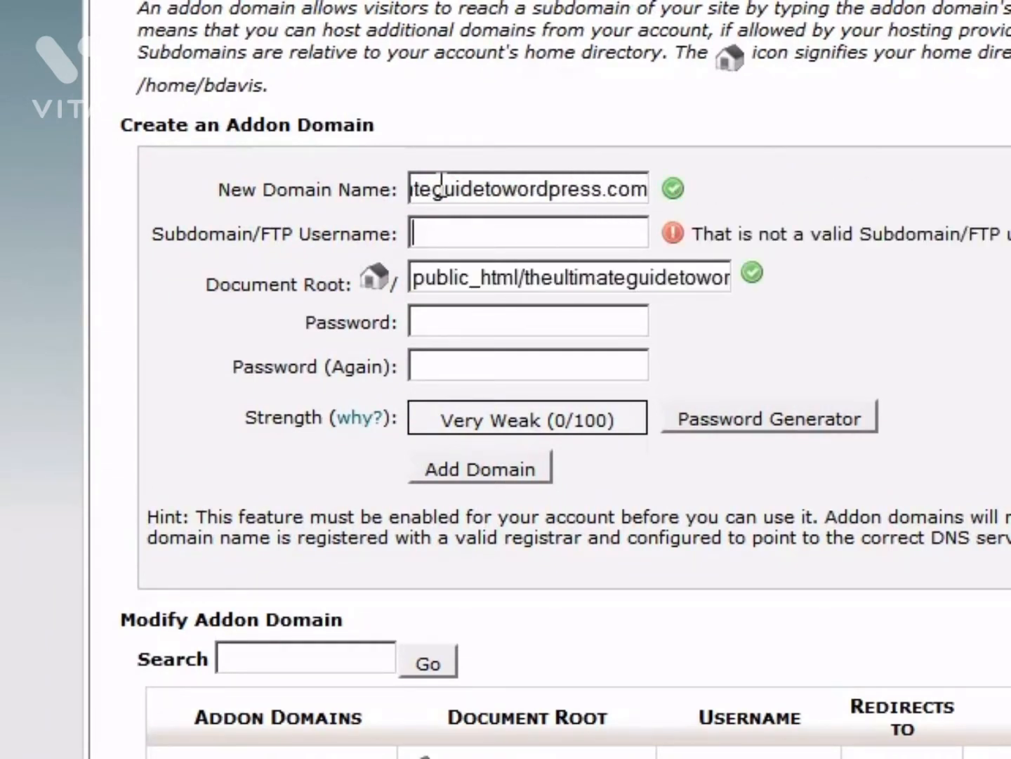
text(ultimat)
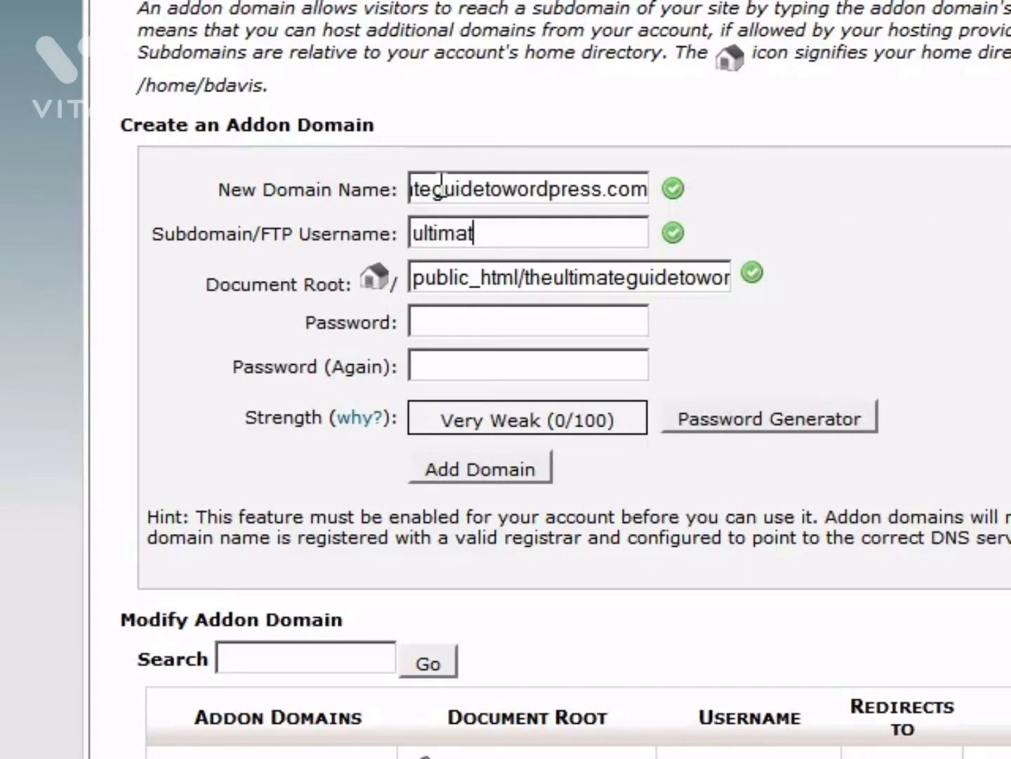
text(egui)
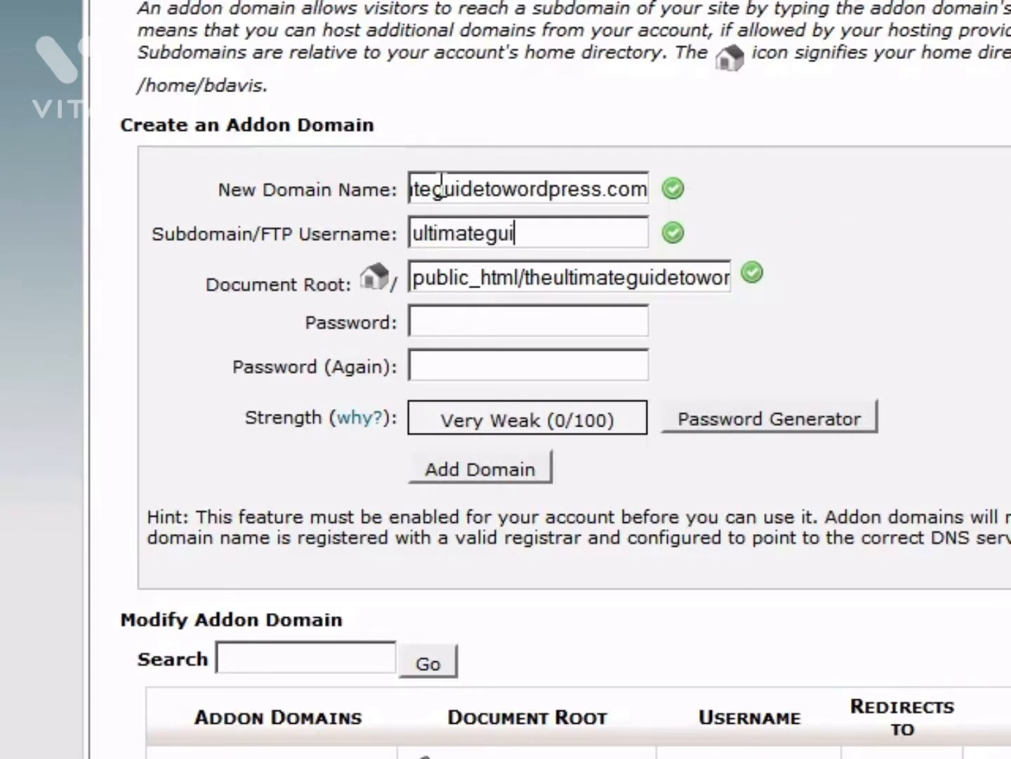
text(detowp)
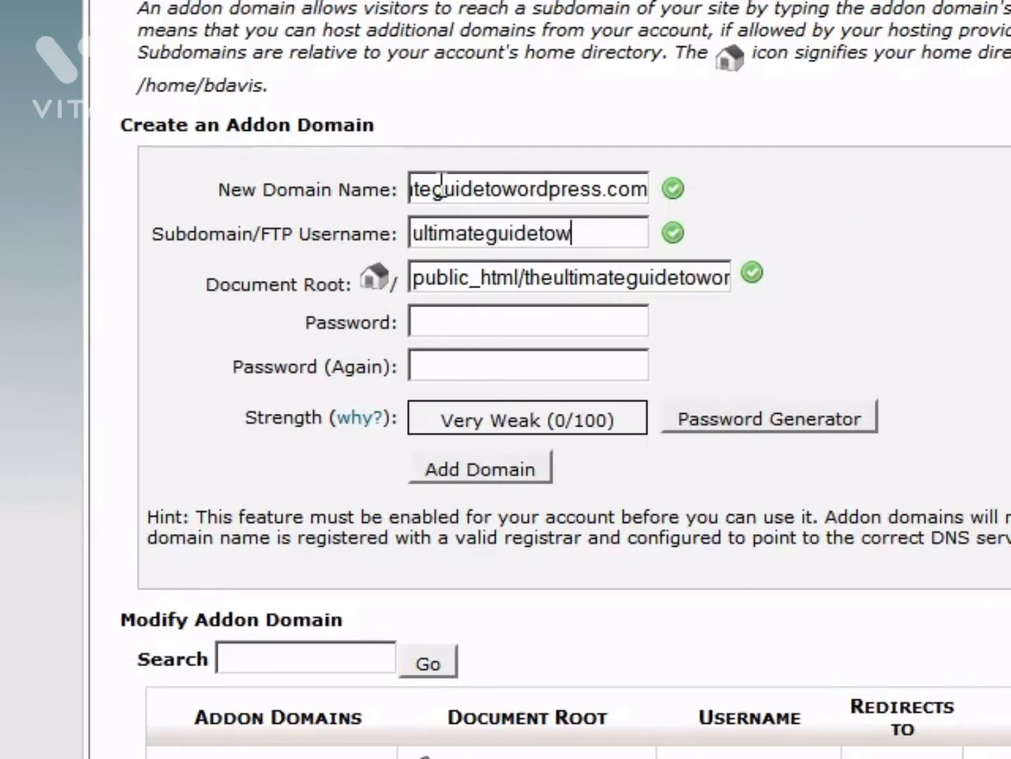
key(Tab)
key(Tab)
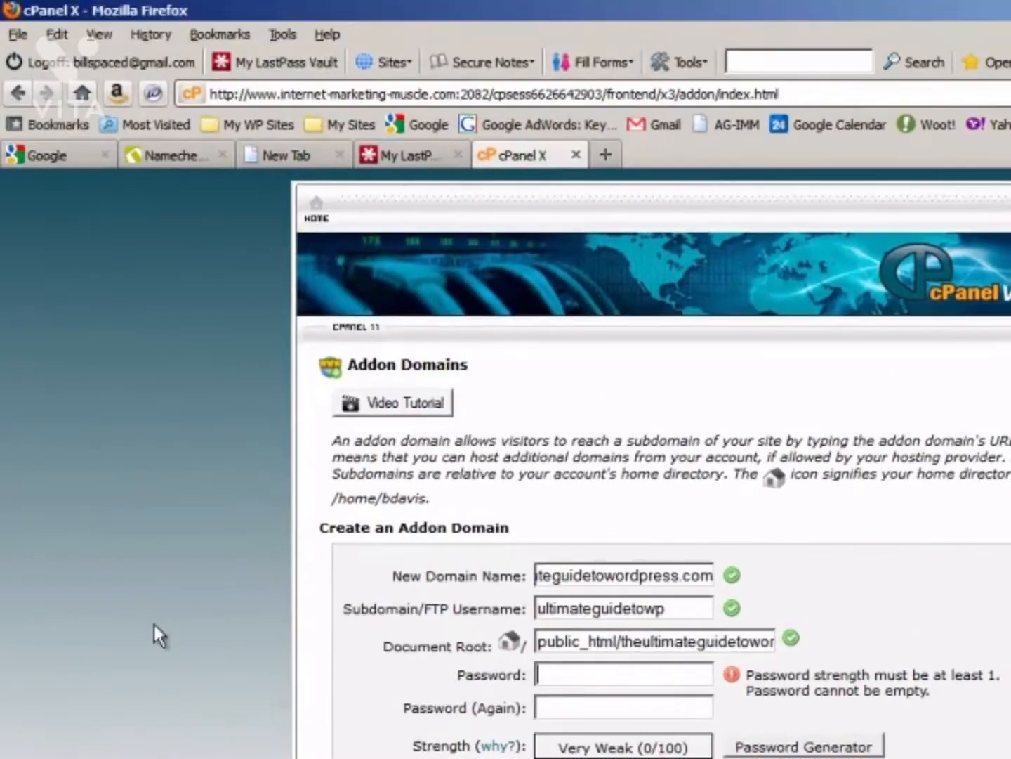
click(24, 758)
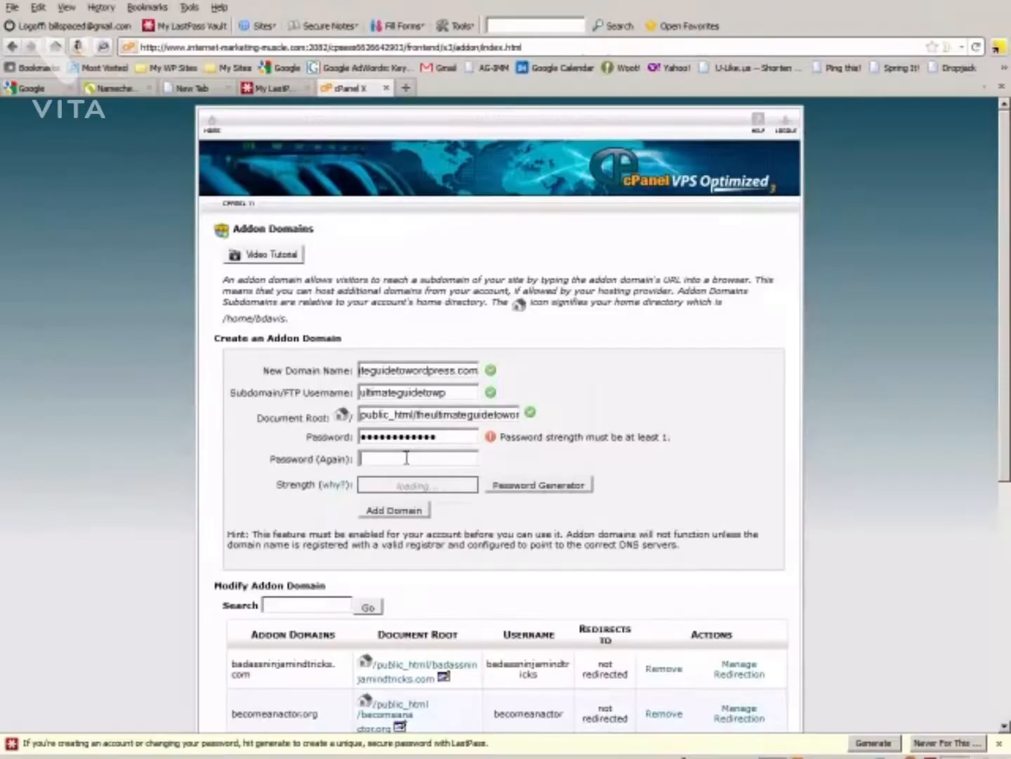
key(ctrl+v)
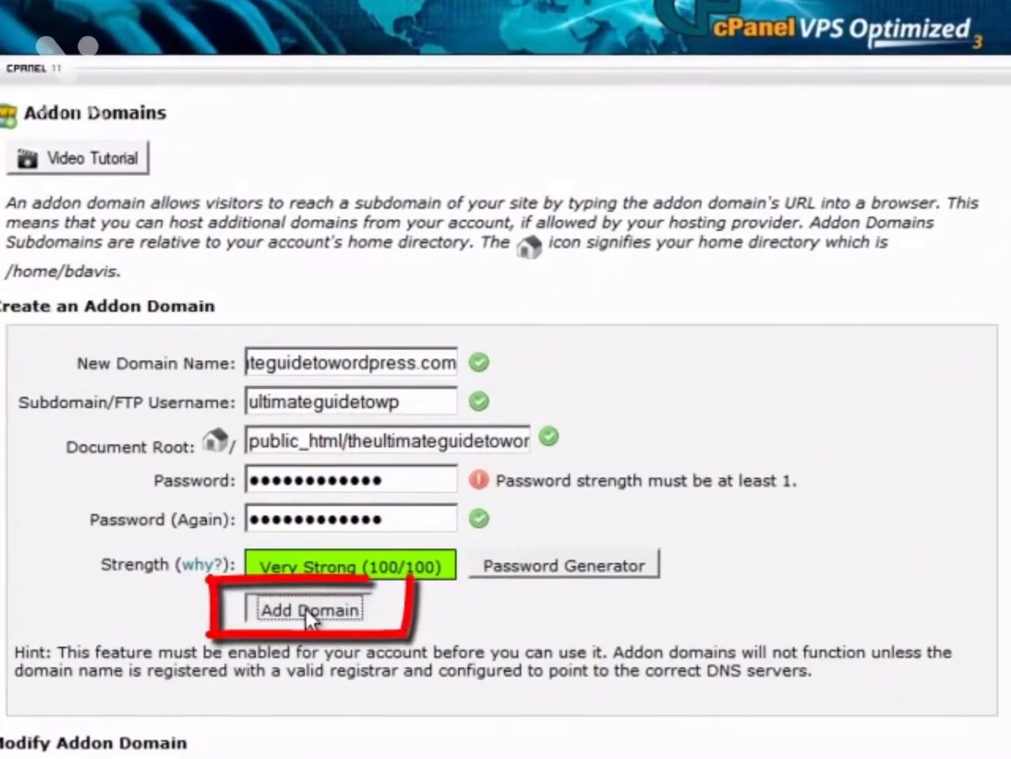
click(396, 513)
click(313, 612)
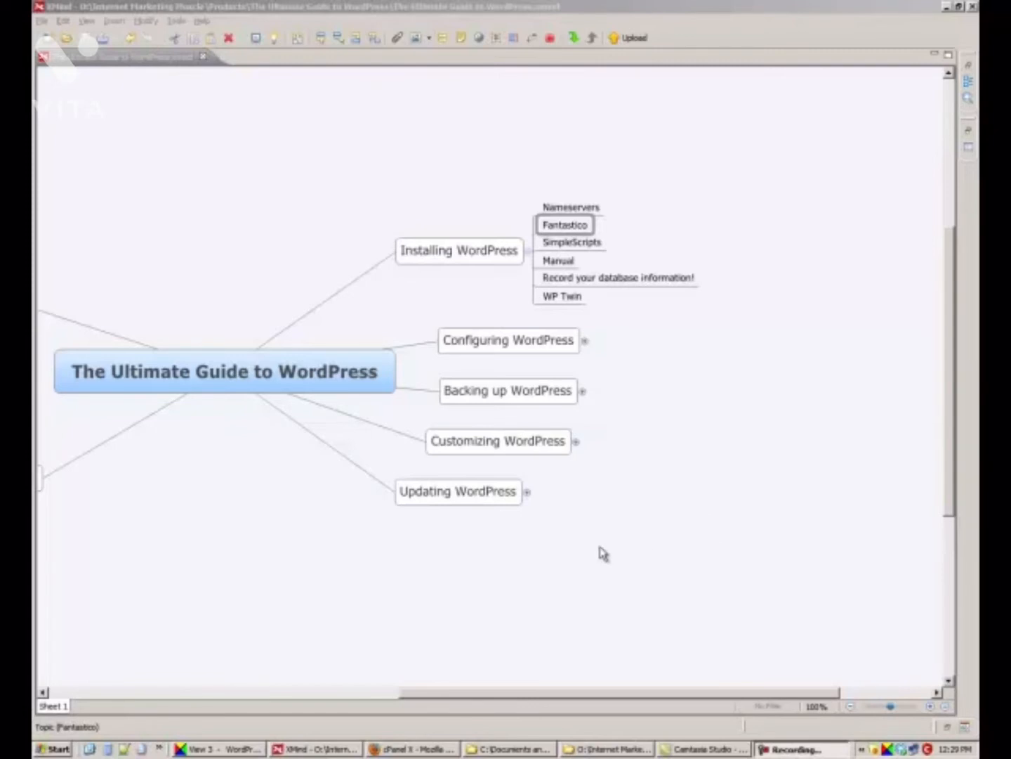
Switch from the XMind WordPress map back to the cPanel window in Firefox.
click(391, 749)
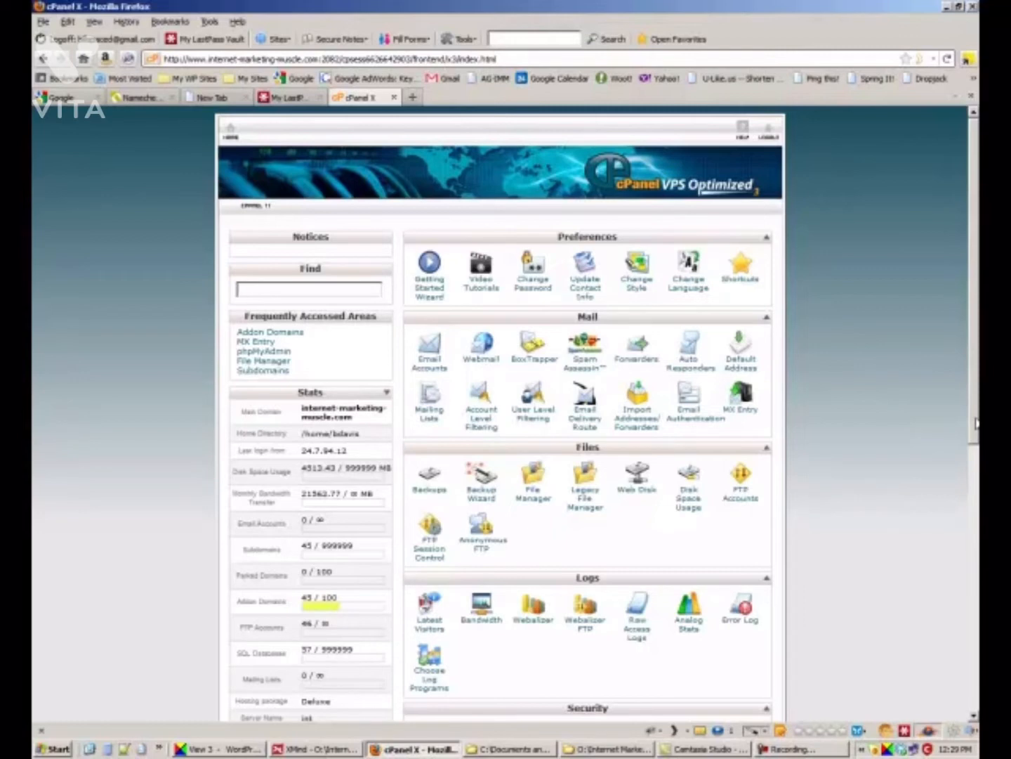
Open Fantastico De Luxe, select WordPress, and start a new installation.
mouse_move(976, 424)
mouse_down()
mouse_move(958, 513)
mouse_move(958, 648)
mouse_up()
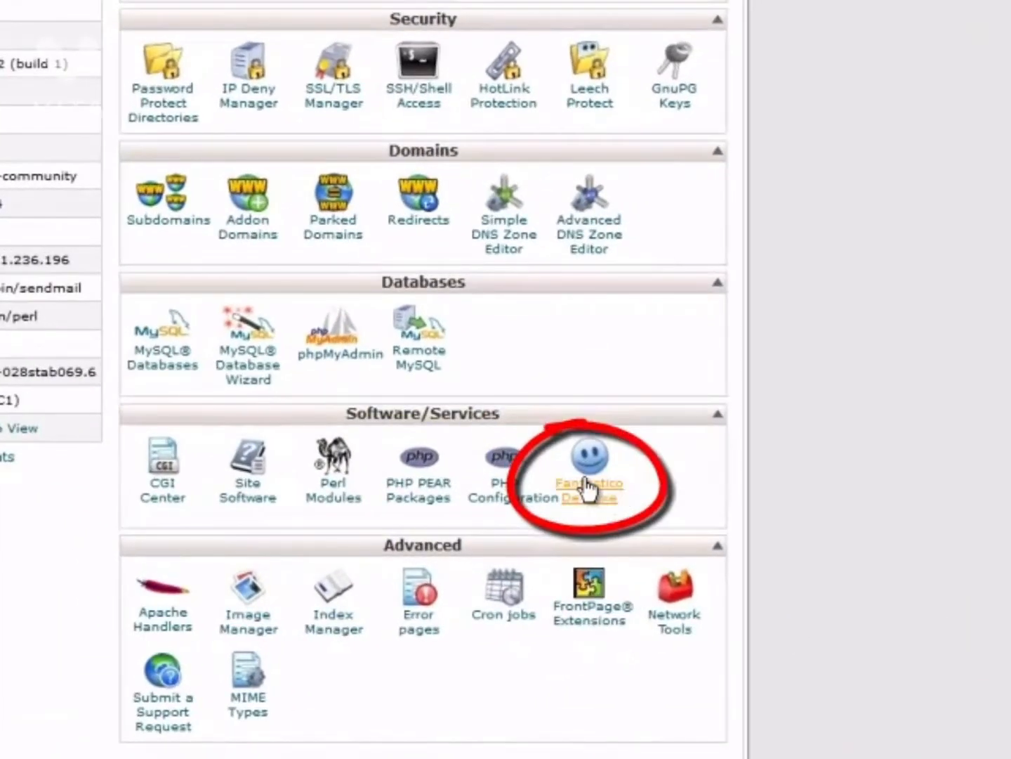
click(587, 490)
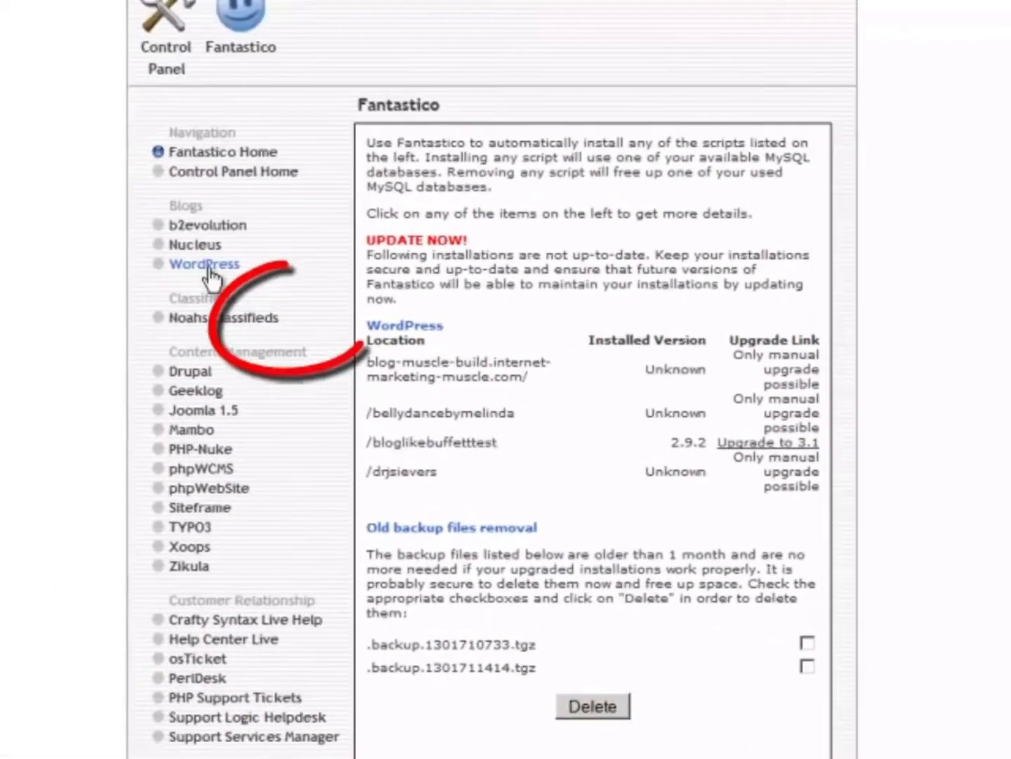
click(11, 111)
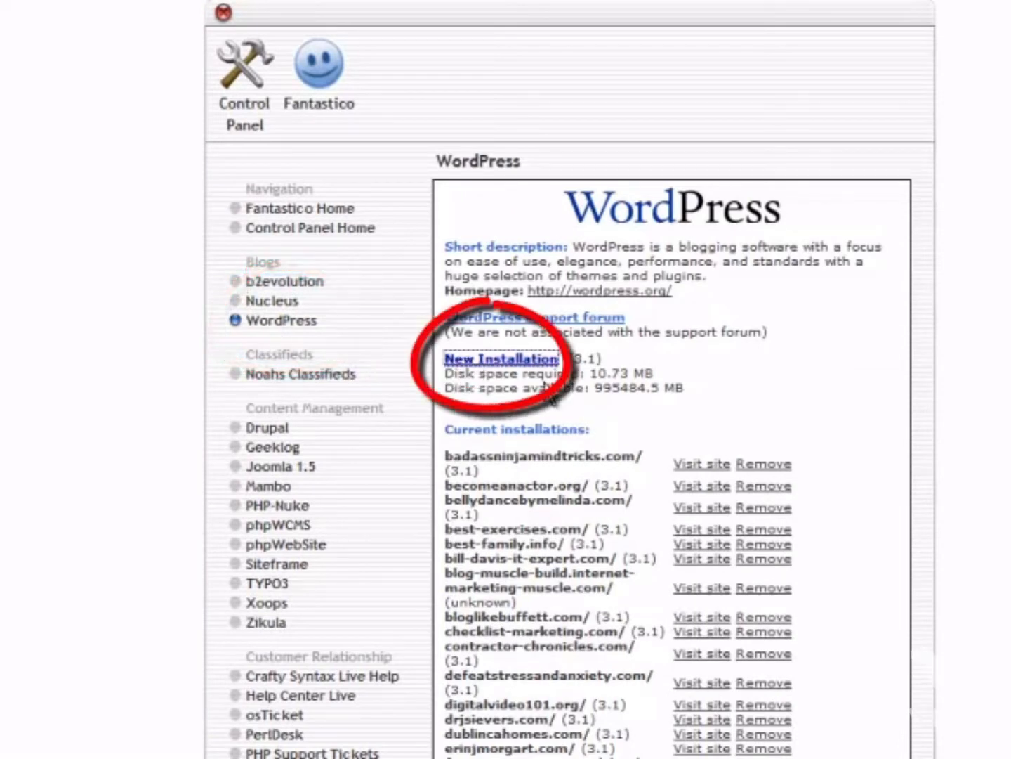
click(469, 359)
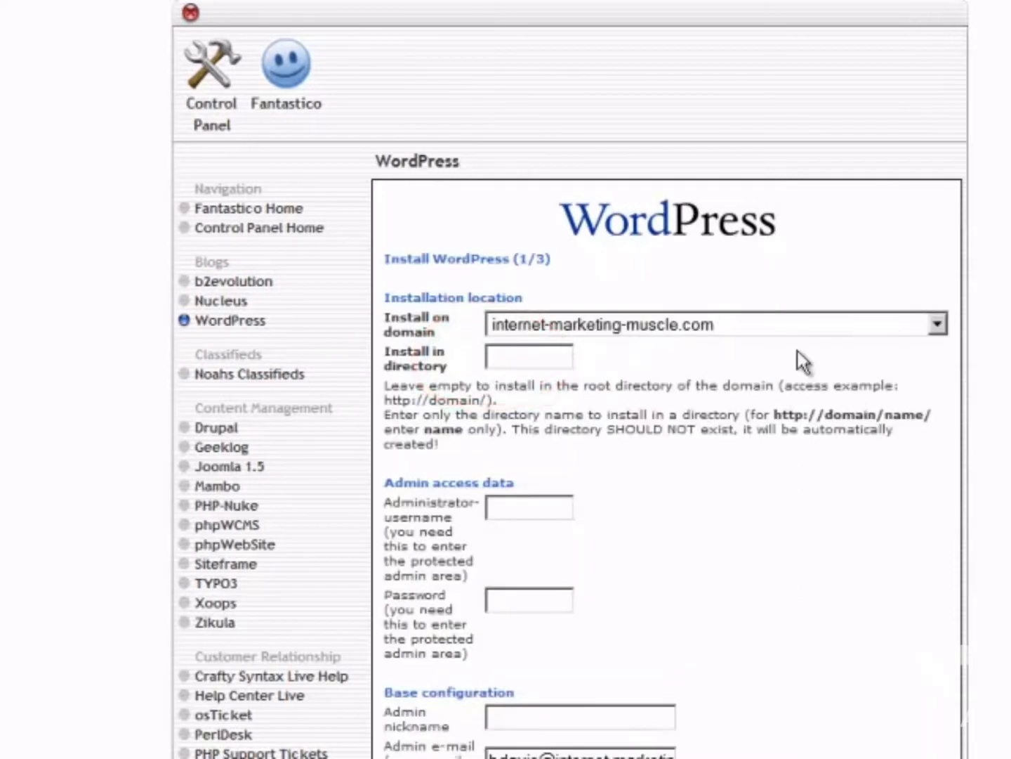
Install on theultimateguidetowordpress.com with administrator username admin.
click(775, 320)
scroll(816, 501, down, 15)
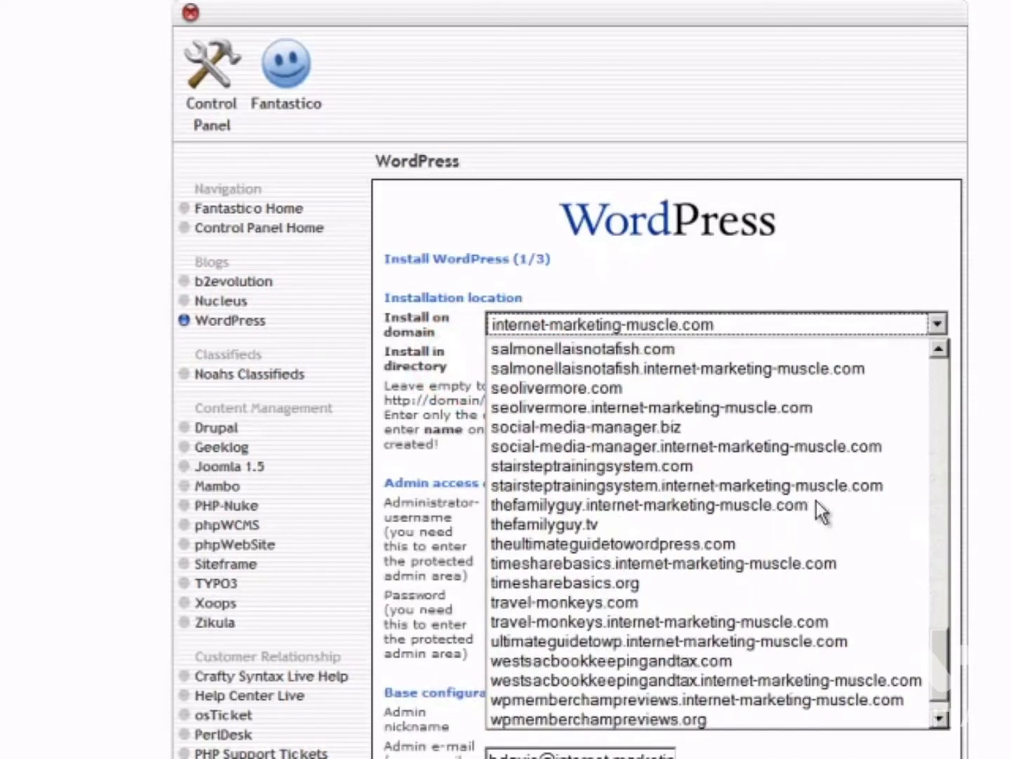
click(711, 543)
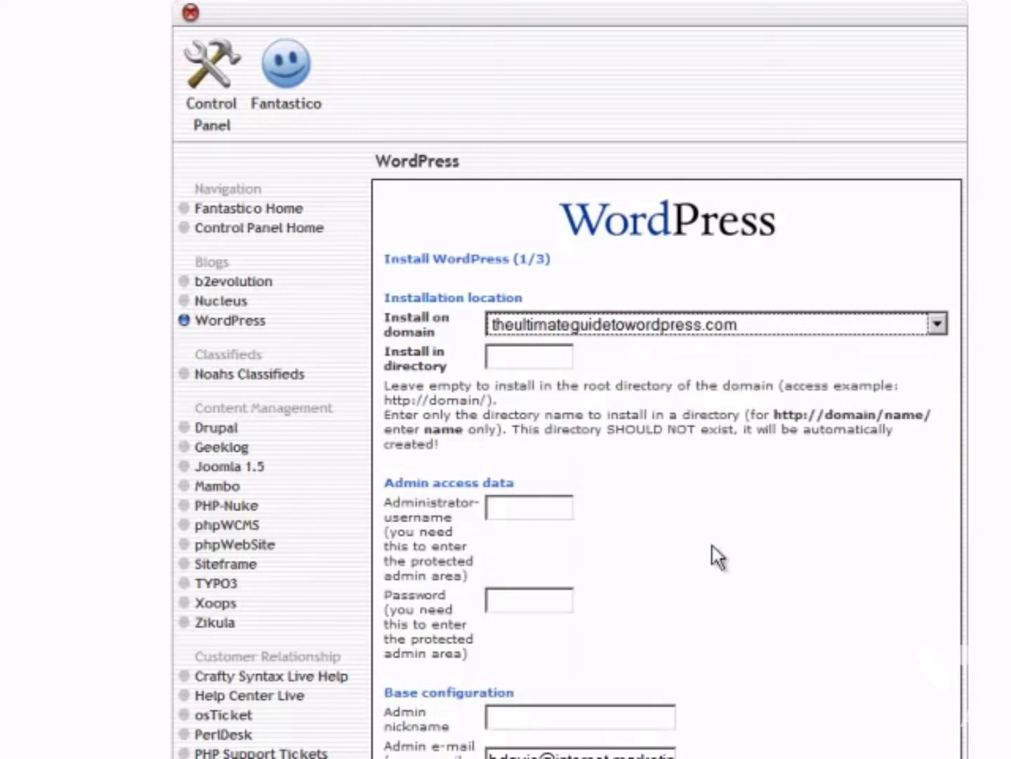
click(519, 504)
text(admin)
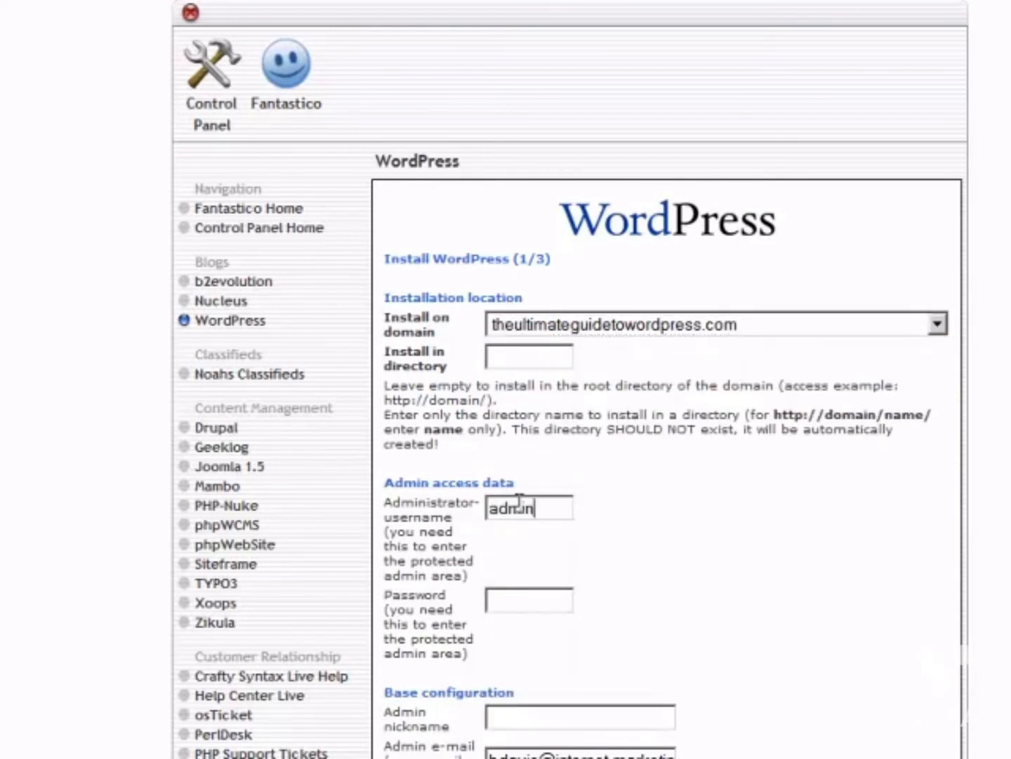
key(Tab)
Set the admin nickname to admin and enter the admin's e-mail address.
click(483, 551)
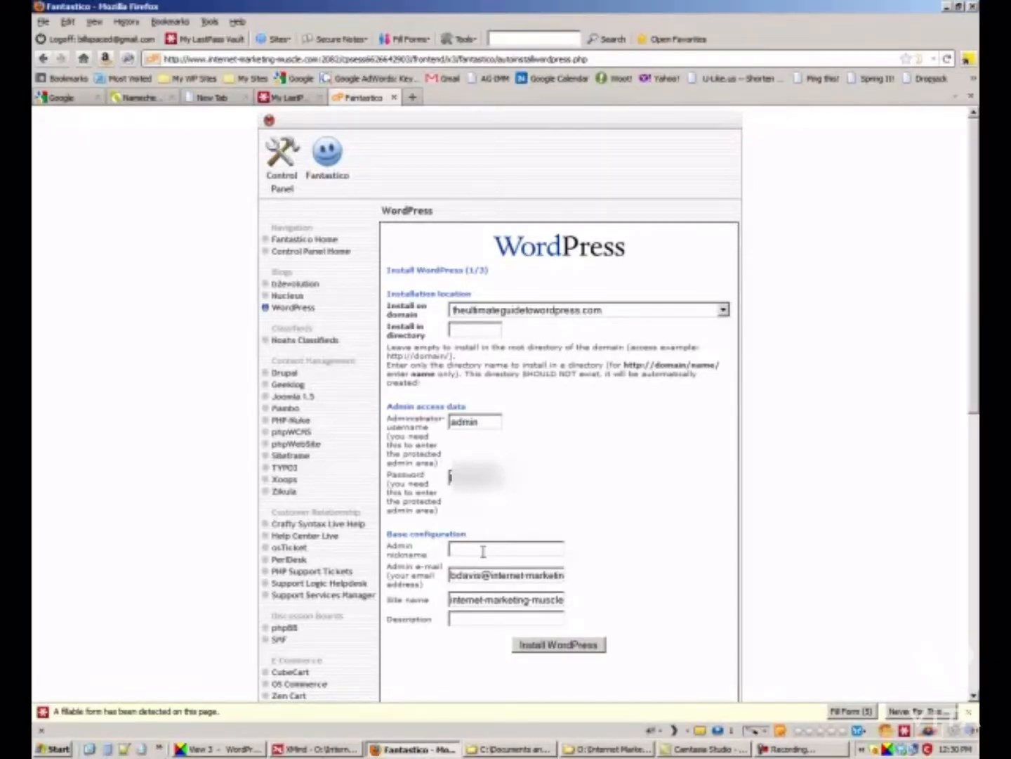
text(admin)
key(Tab)
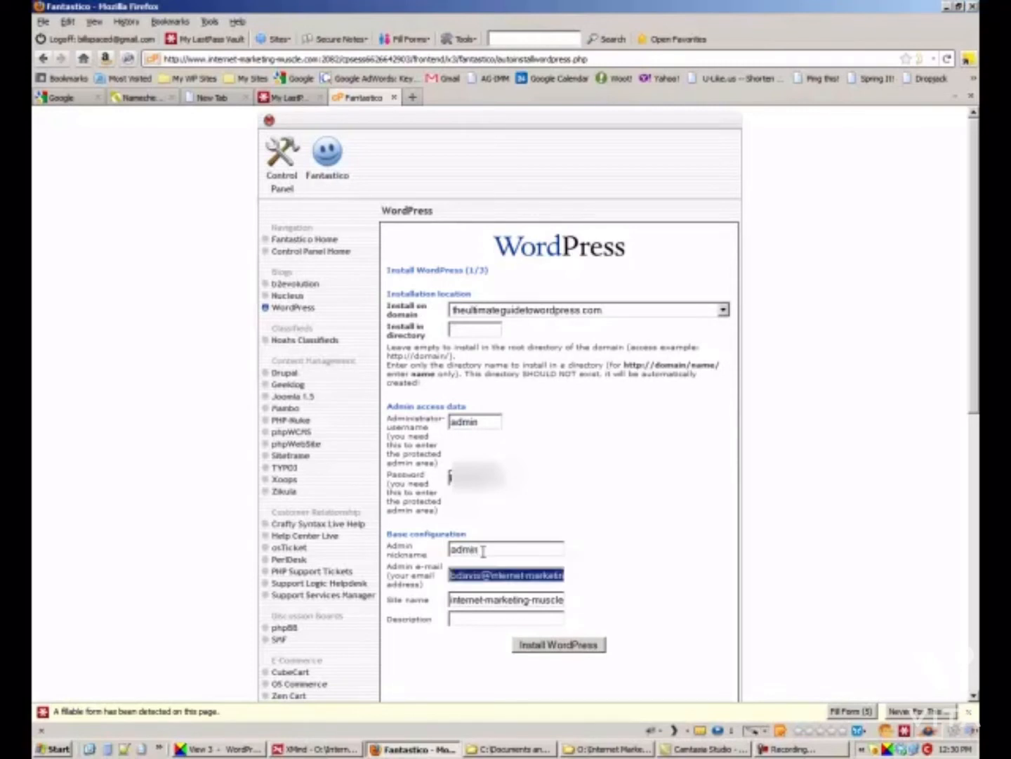
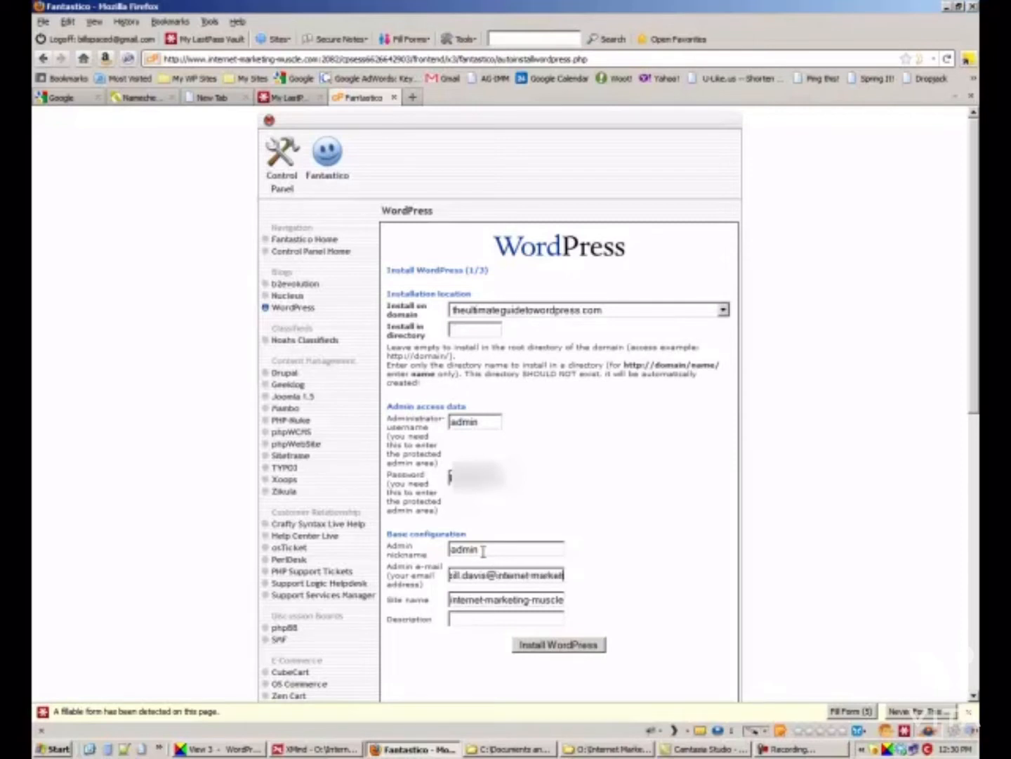
Name the site 'The Ultimate Guide to Wordpress' with description 'How toset up and use WordPress'.
key(Tab)
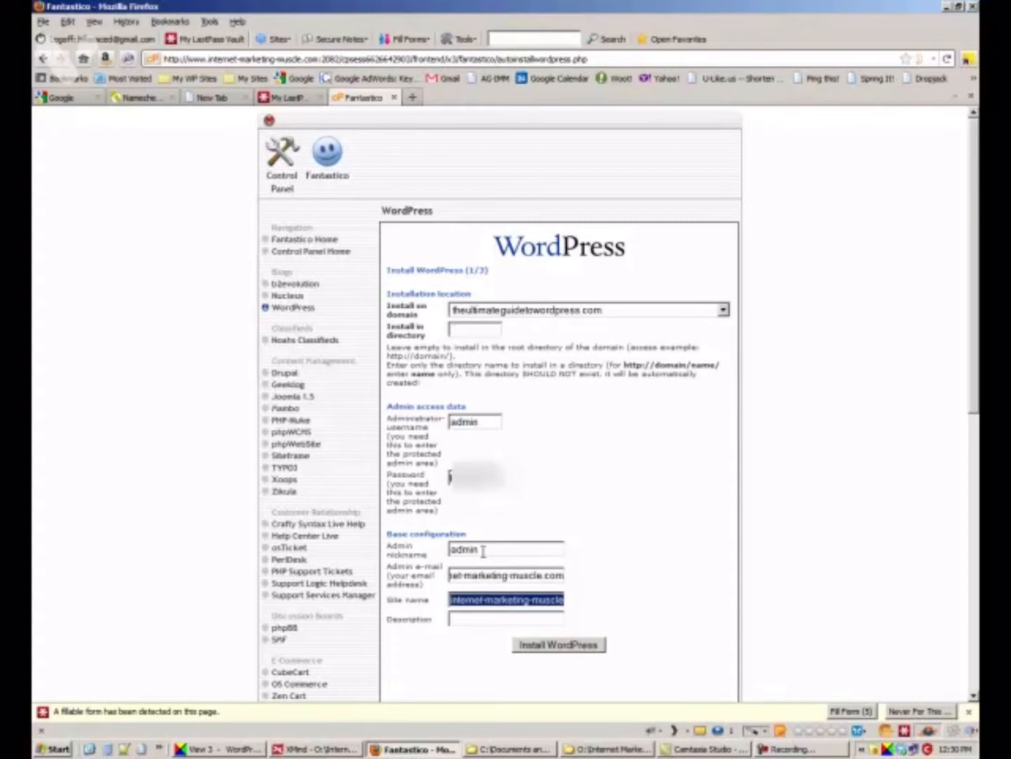
text(The U)
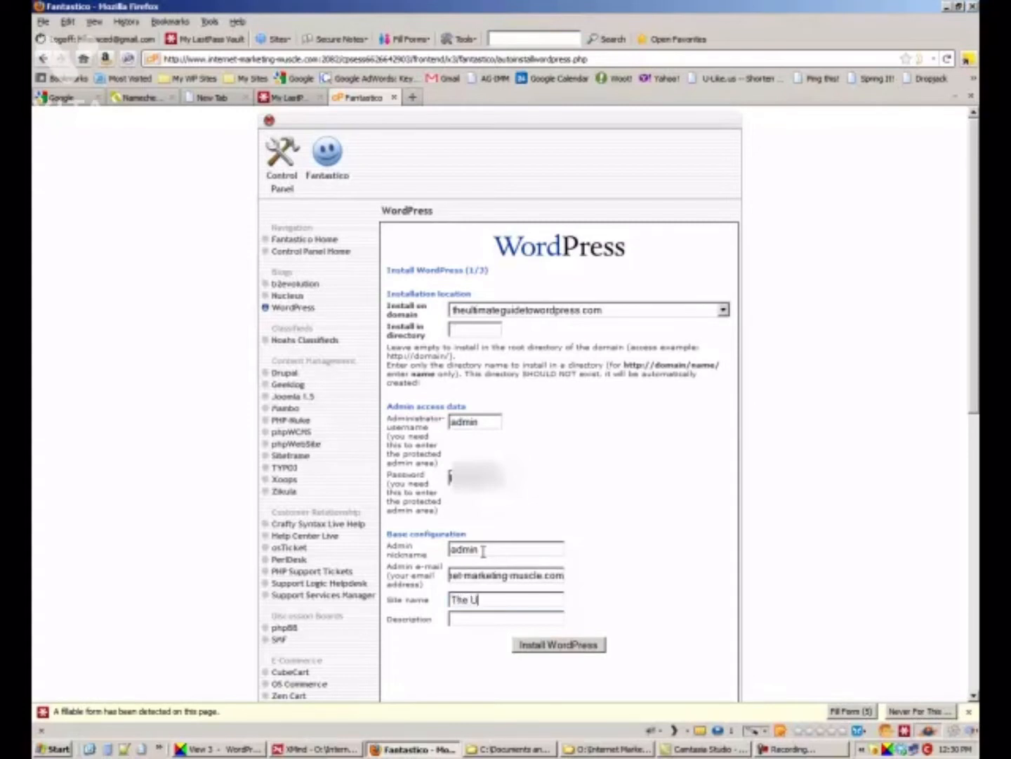
text(ltimate Guide to W)
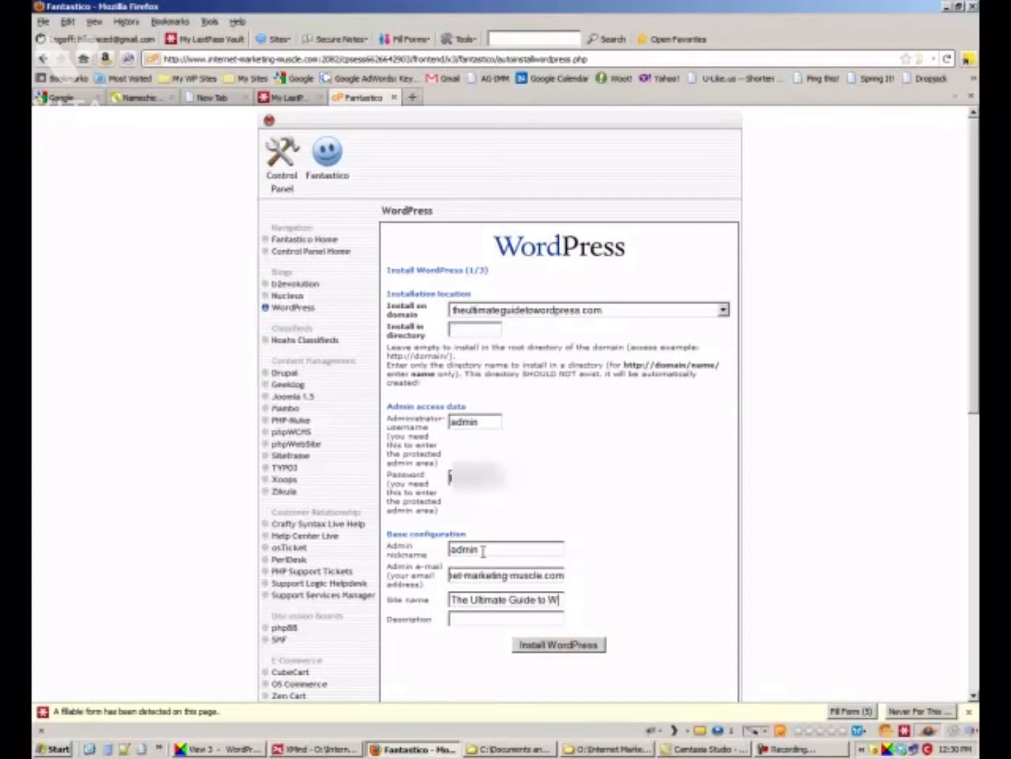
text(ordpress)
key(Tab)
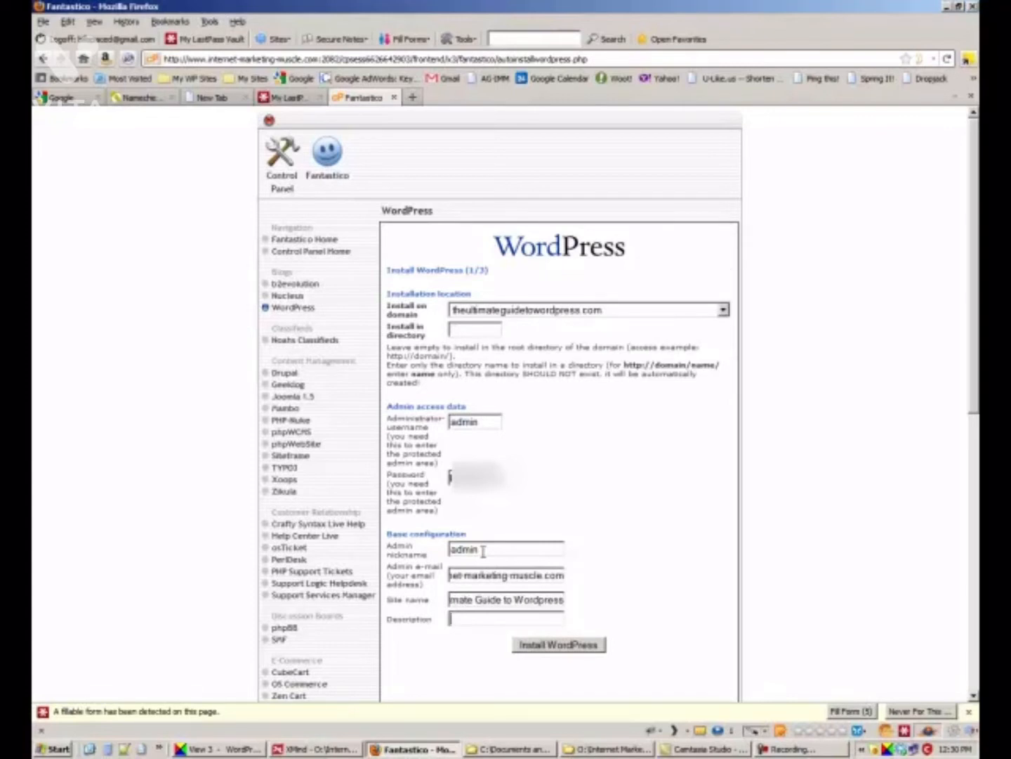
key(shift+Tab)
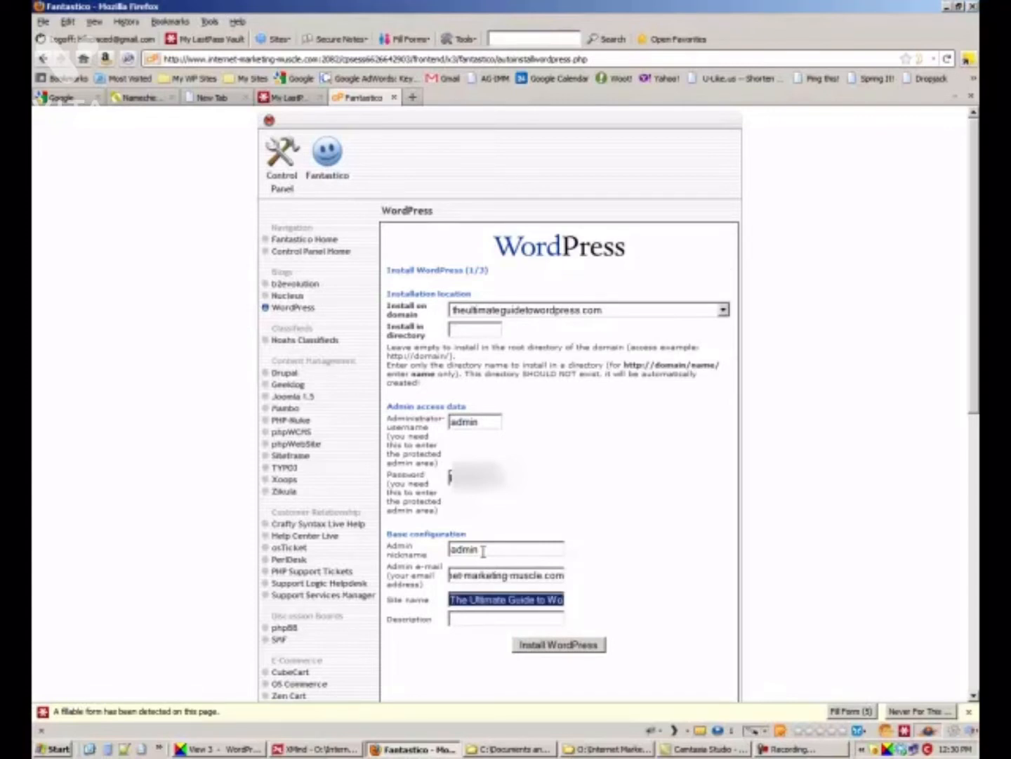
key(Tab)
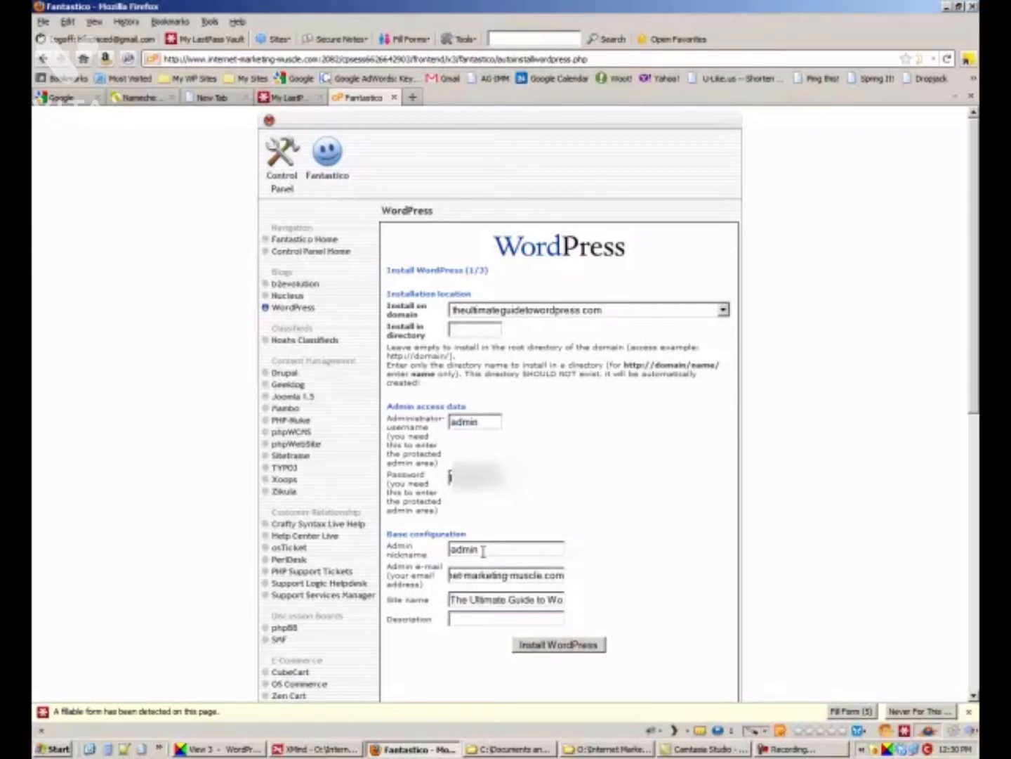
text(How toset up and)
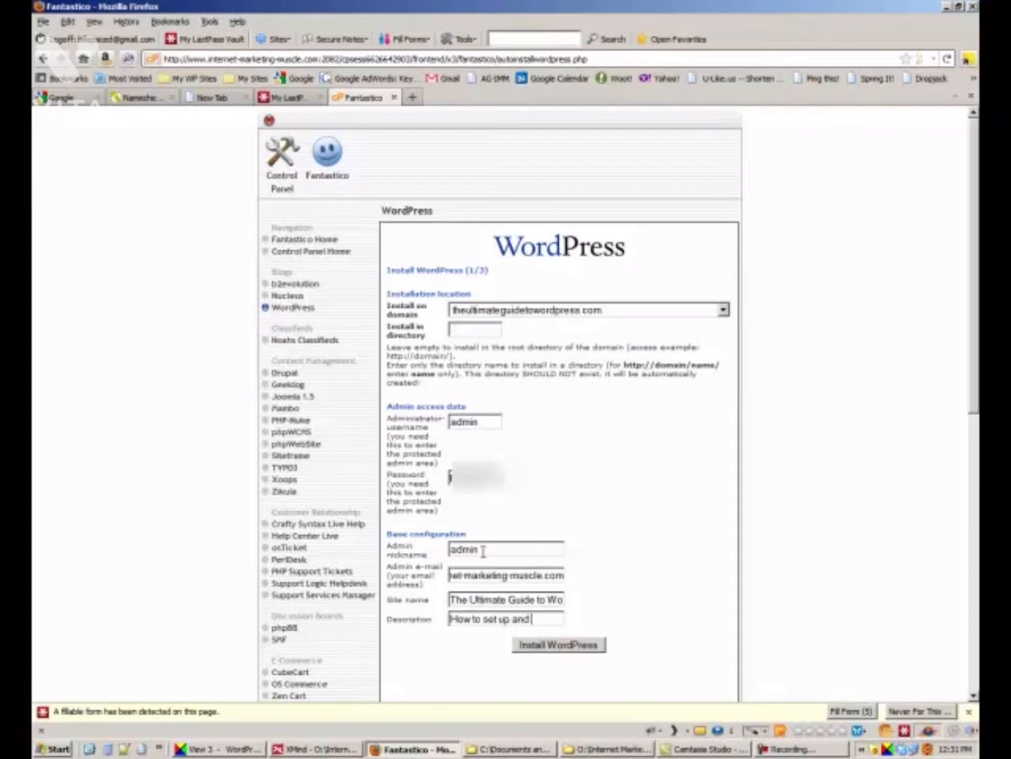
text( use WordPress)
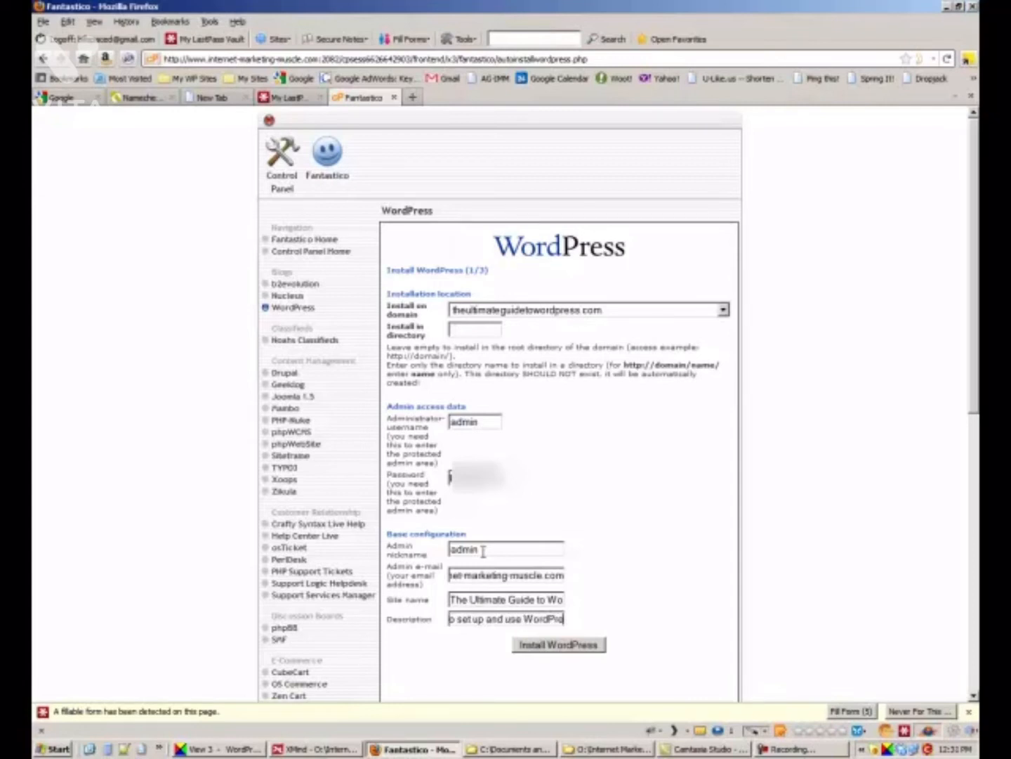
Install WordPress on theultimateguidetowordpress.com and finish the installation.
click(572, 652)
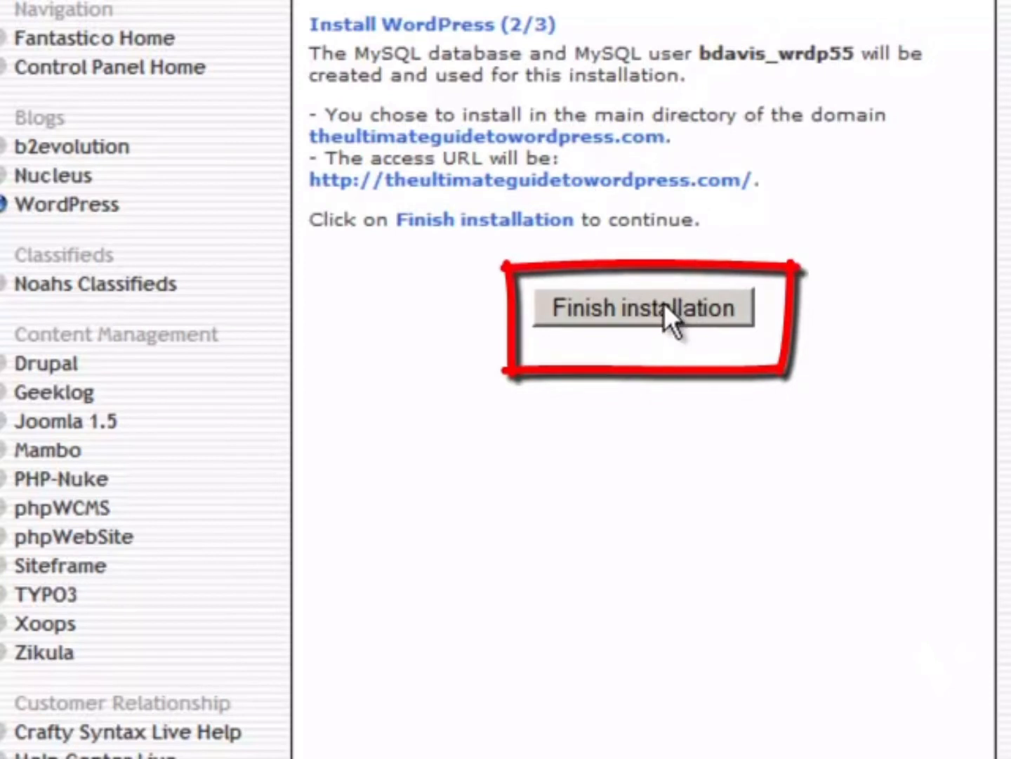
click(665, 307)
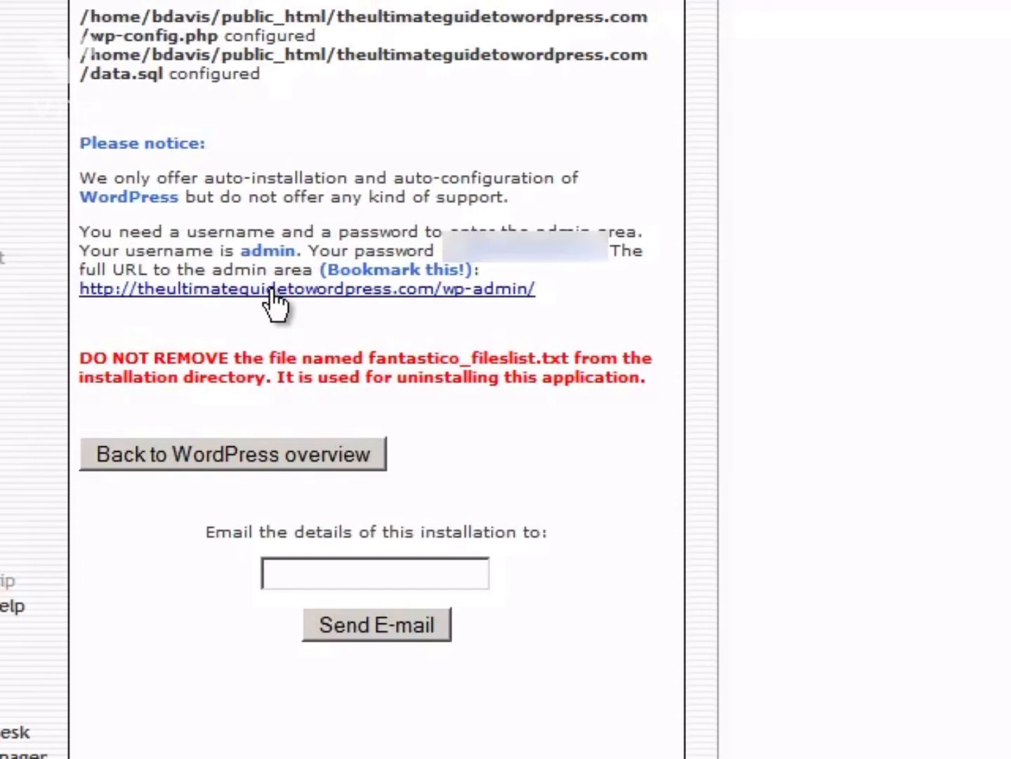
Log in to wp-admin as admin and open the live site in a new tab.
click(276, 289)
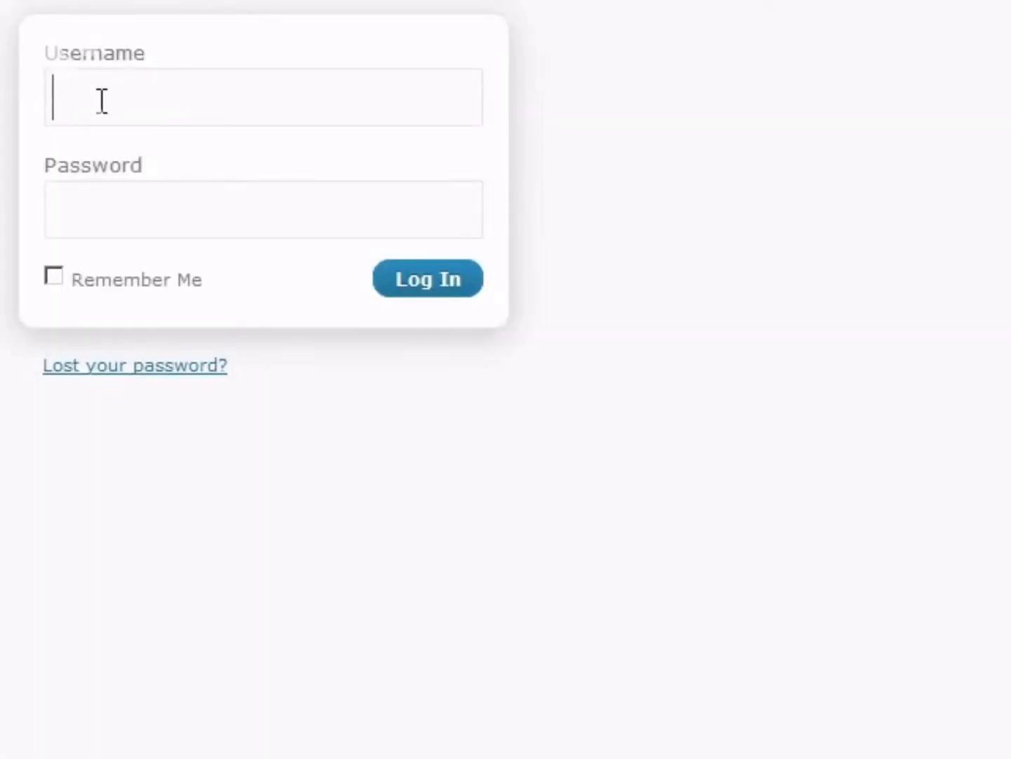
text(a)
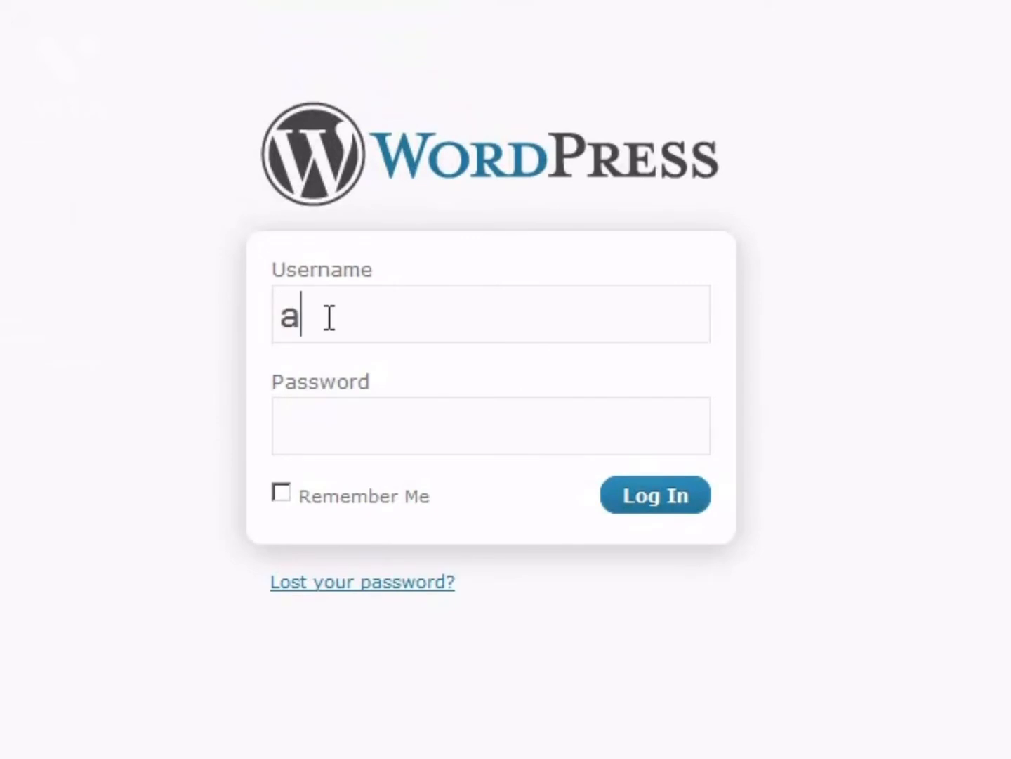
text(dmin)
key(Tab)
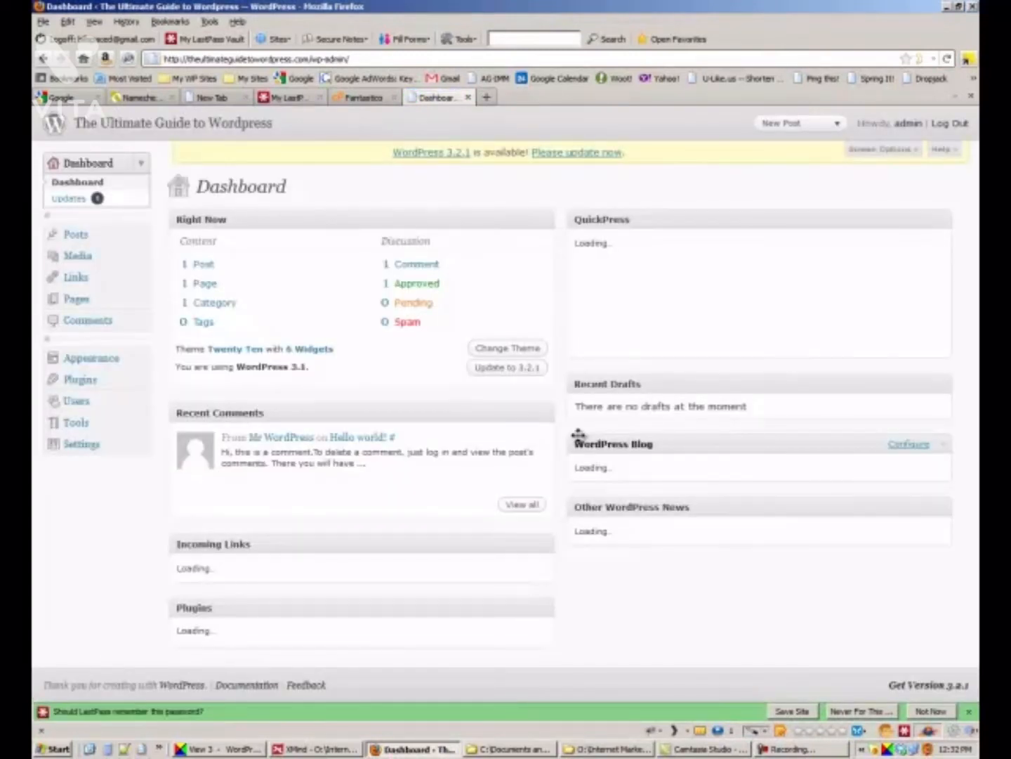
middle_click(219, 129)
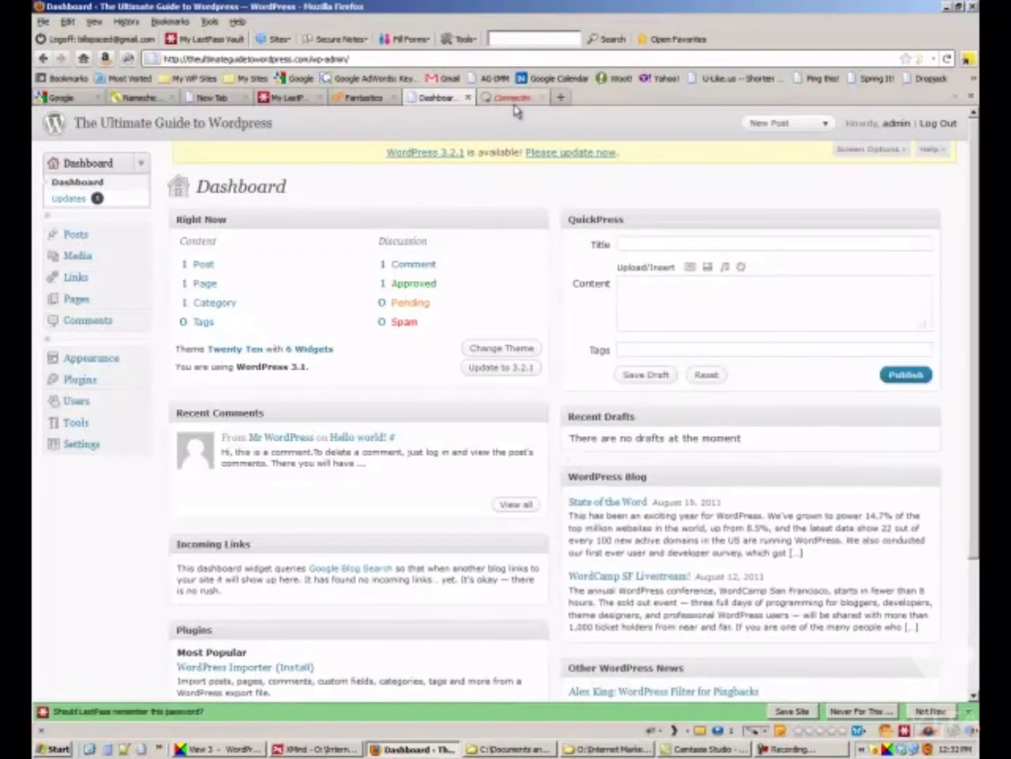
click(514, 100)
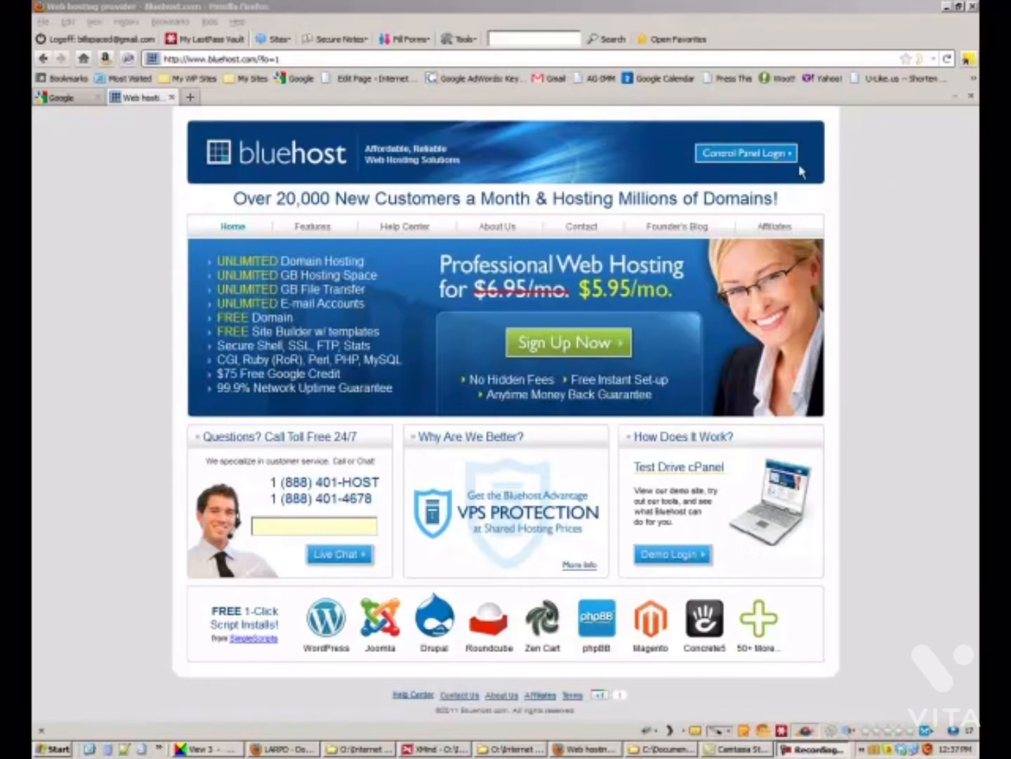
Log in to the Bluehost control panel and open a new blank tab.
click(743, 160)
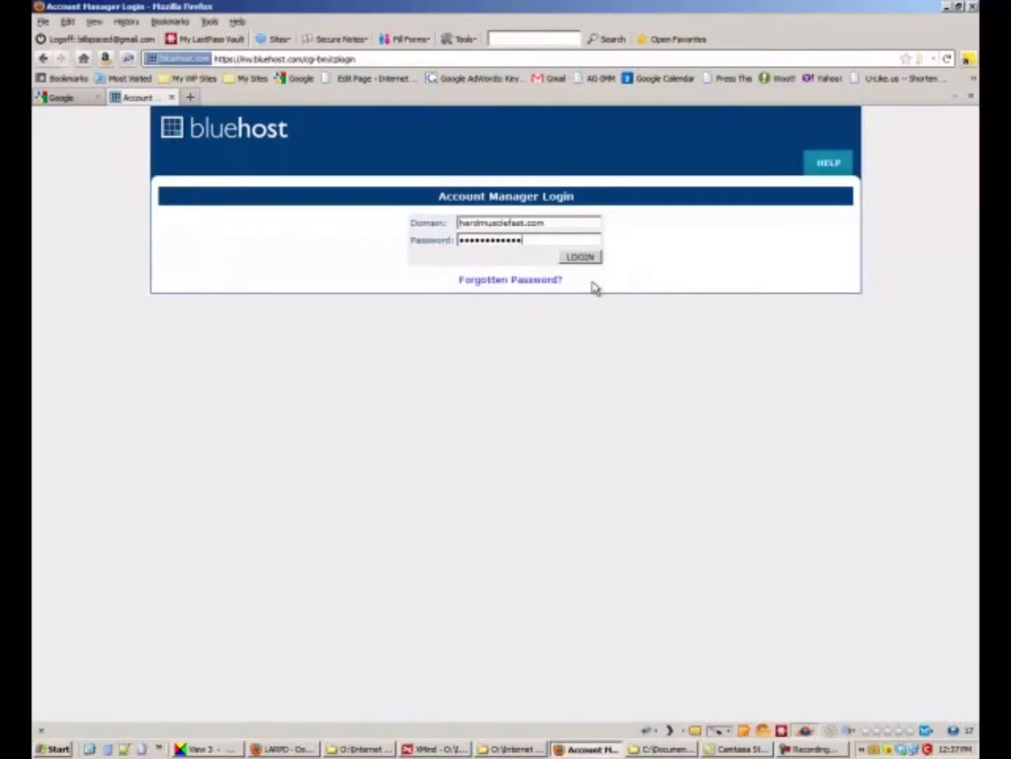
click(580, 256)
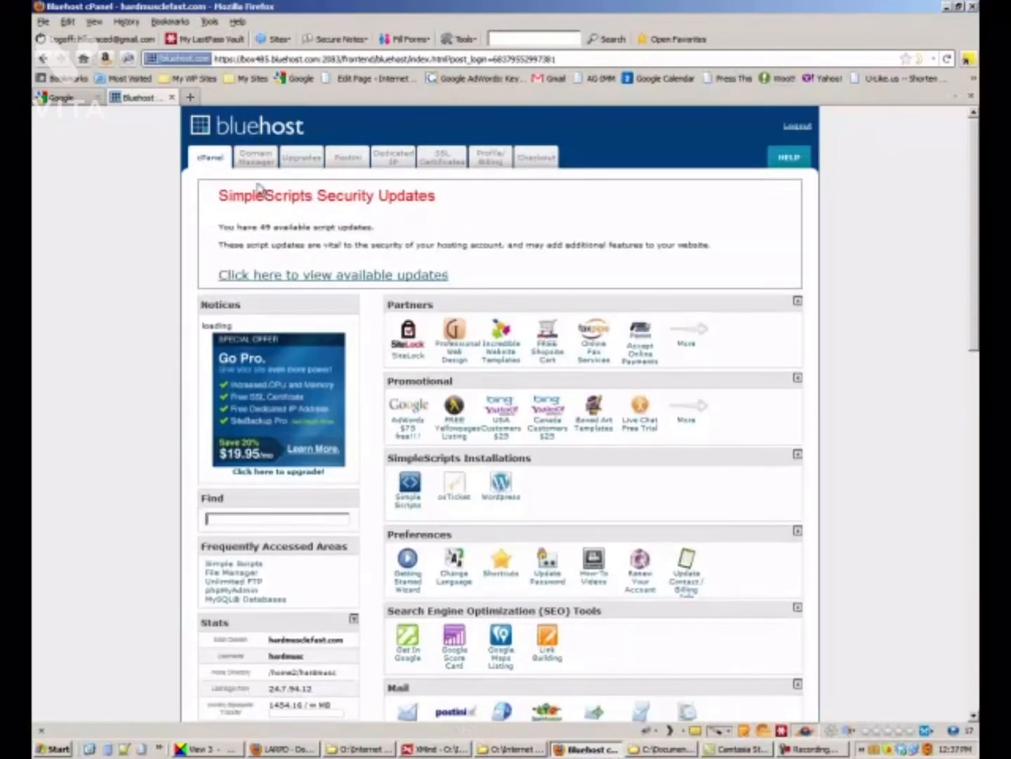
click(189, 97)
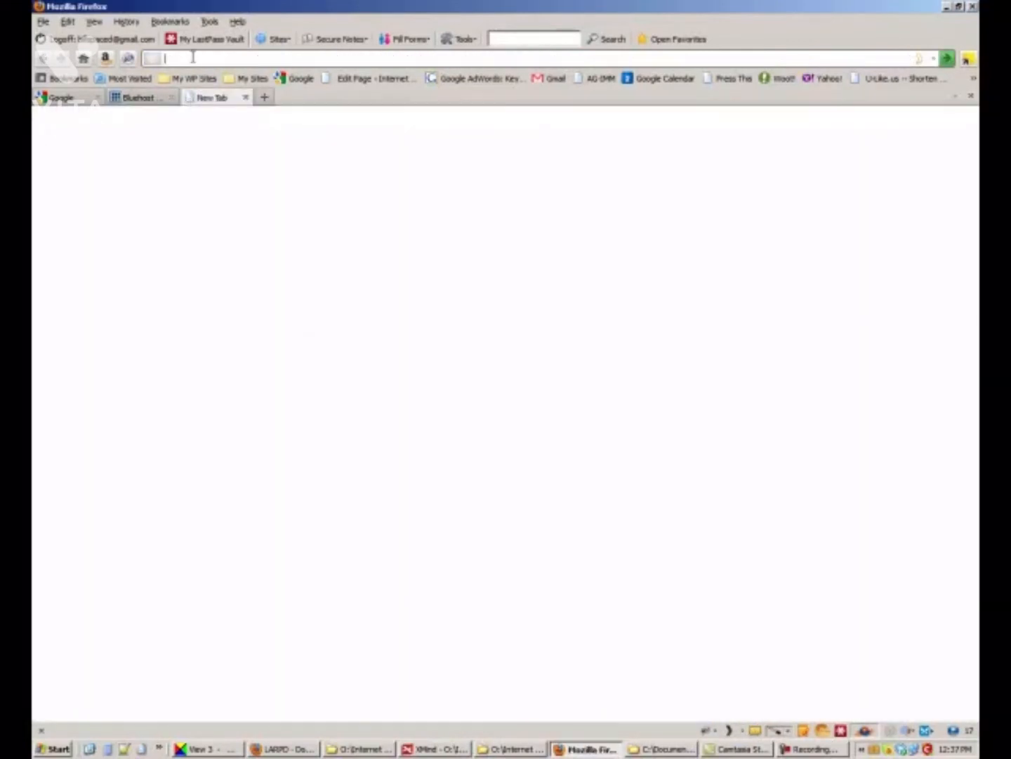
Go to Namecheap, log in, and open livermoretattoos.com from Manage Domains.
text(namecheap)
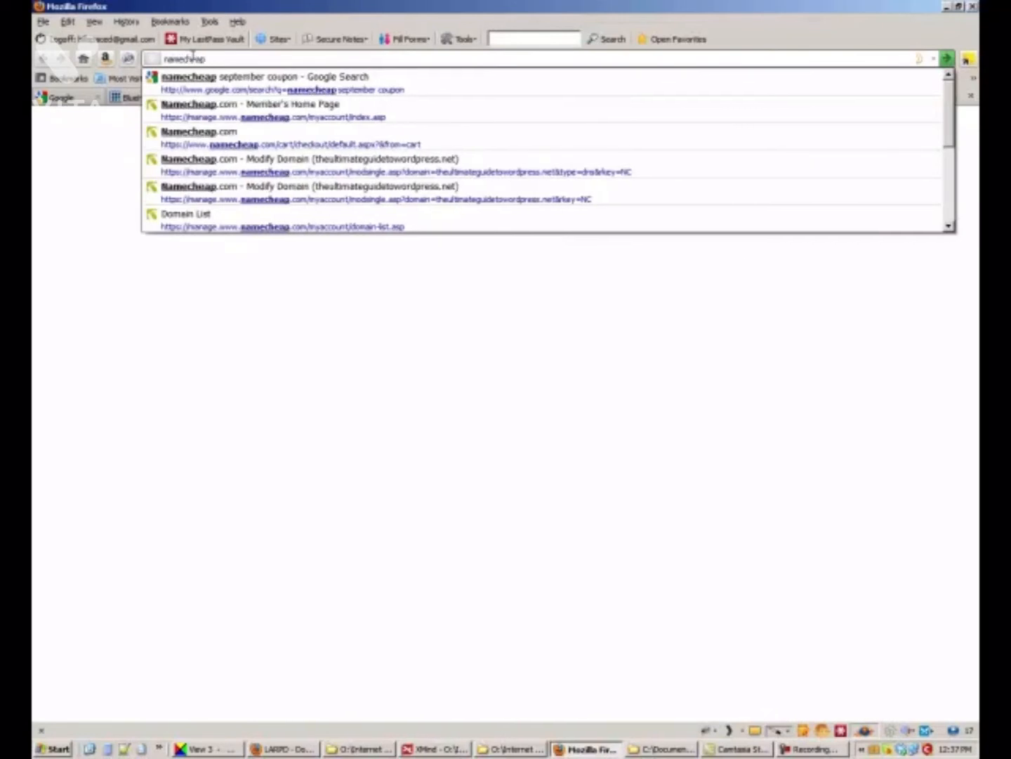
key(Return)
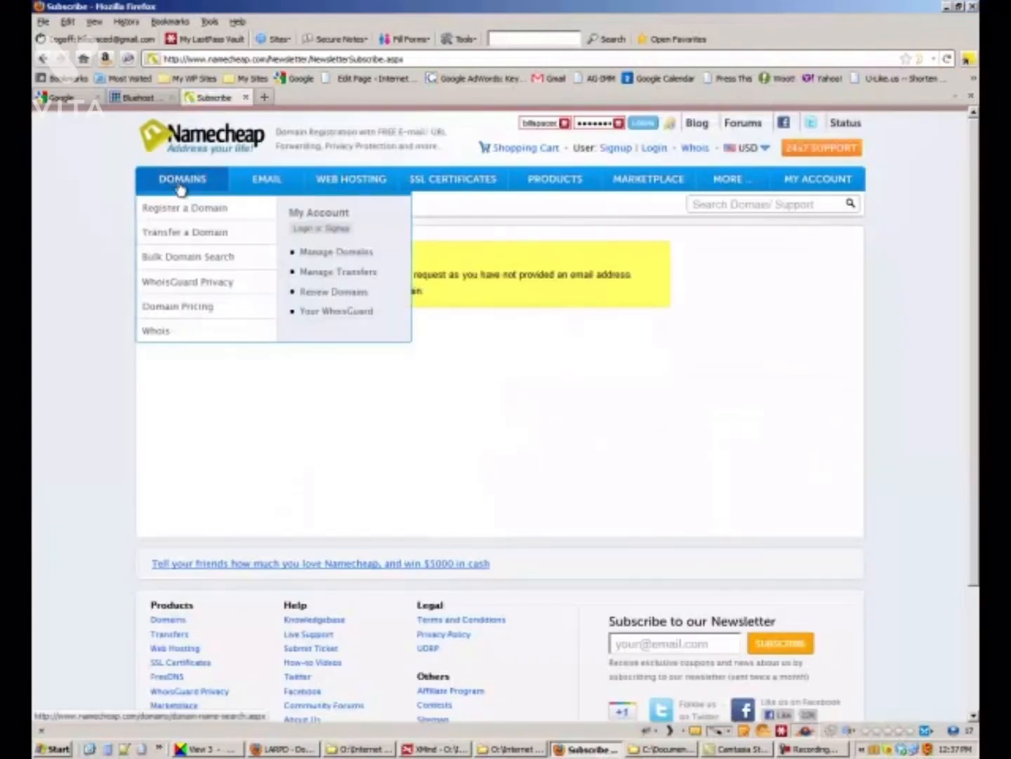
click(181, 186)
click(823, 183)
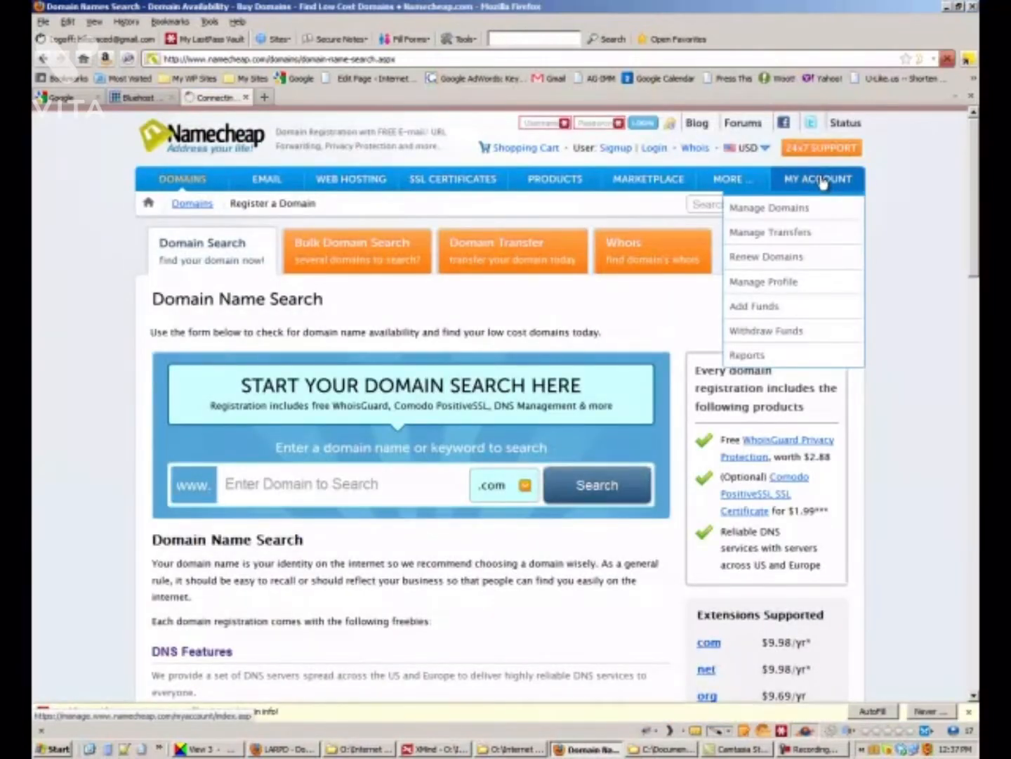
click(775, 218)
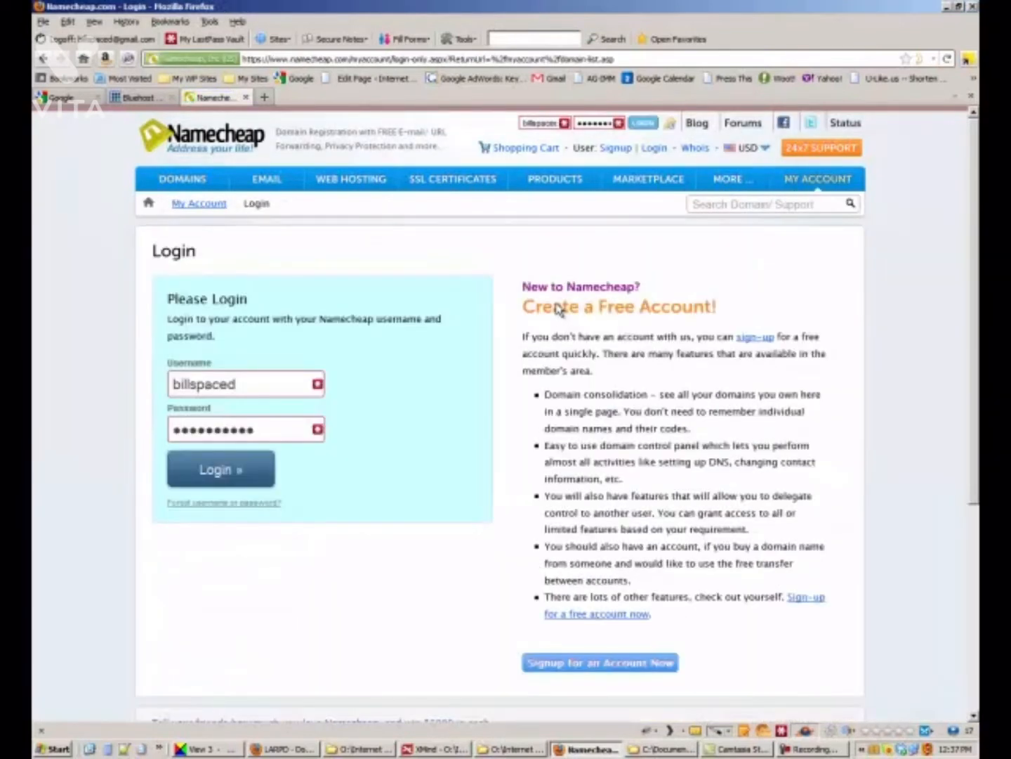
click(218, 477)
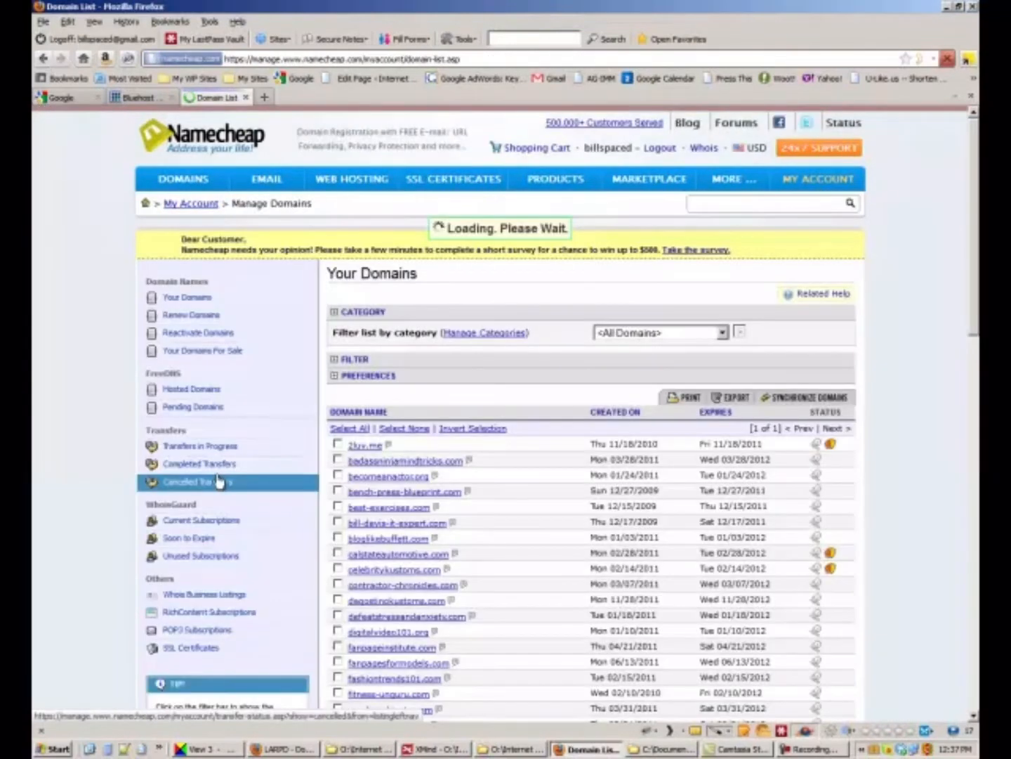
scroll(429, 635, down, 10)
scroll(437, 630, down, 3)
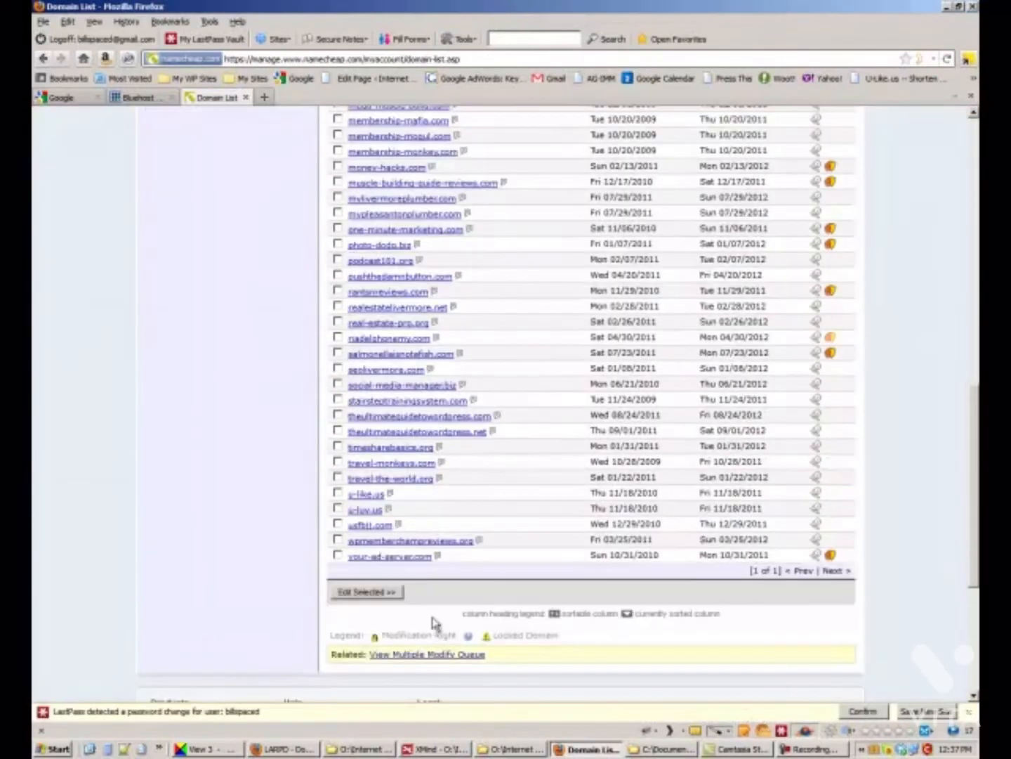
scroll(418, 542, up, 3)
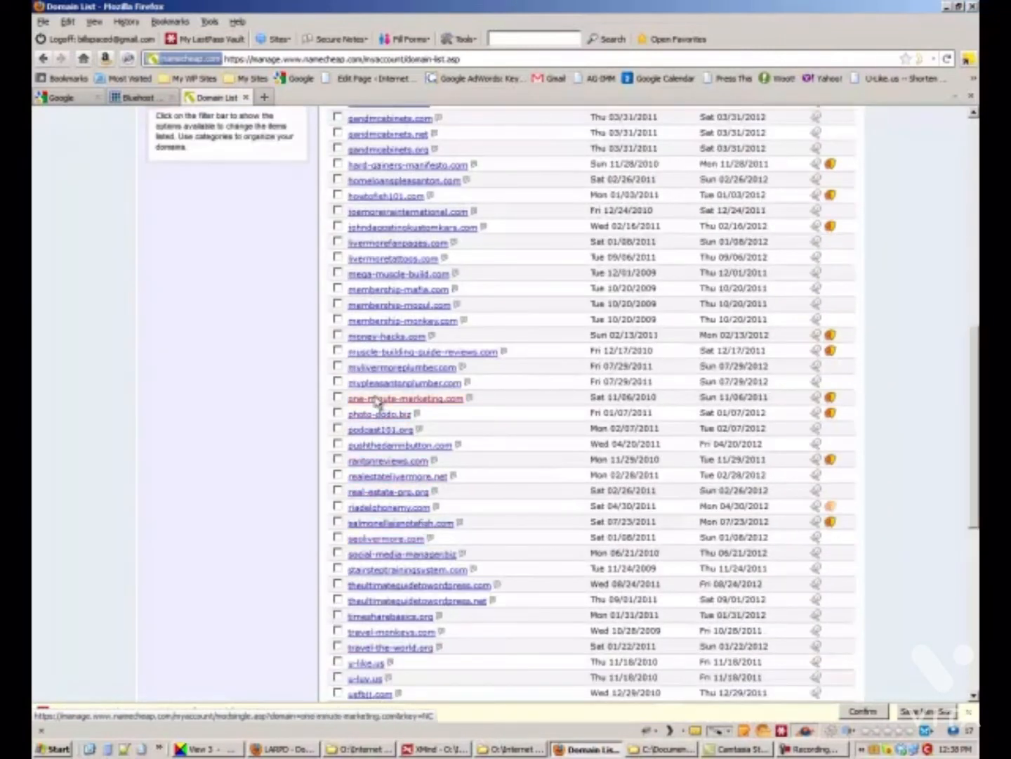
click(385, 266)
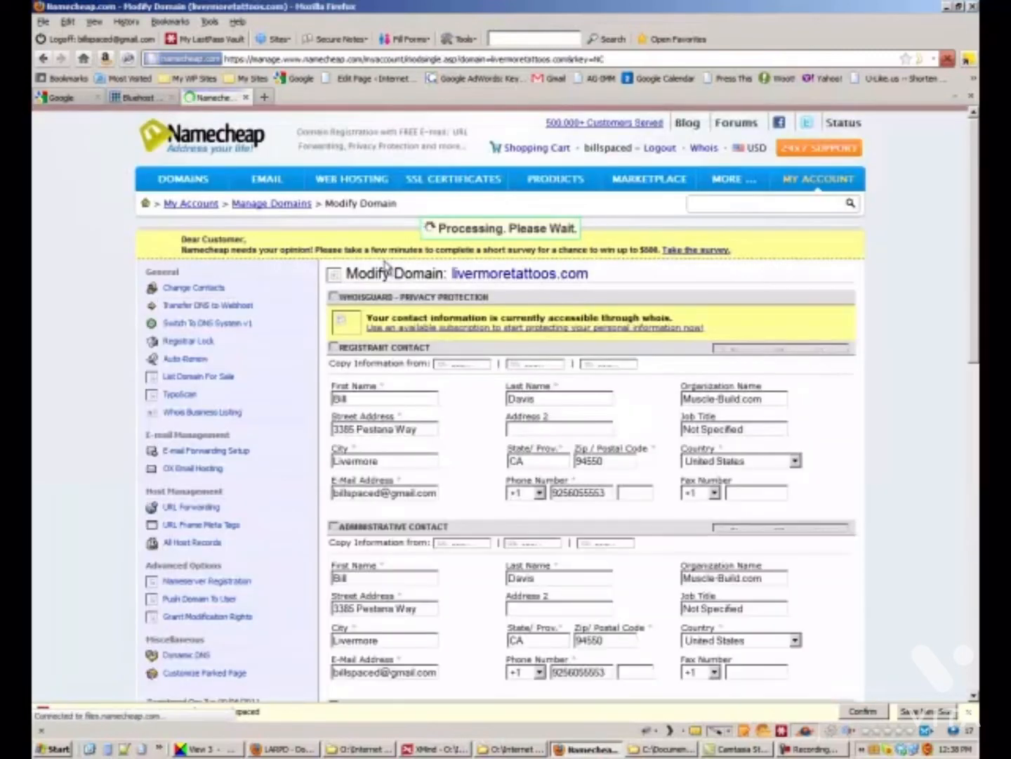
Set livermoretattoos.com's custom nameservers to ns1.bluehost.com and ns2.bluehost.com and save.
click(208, 314)
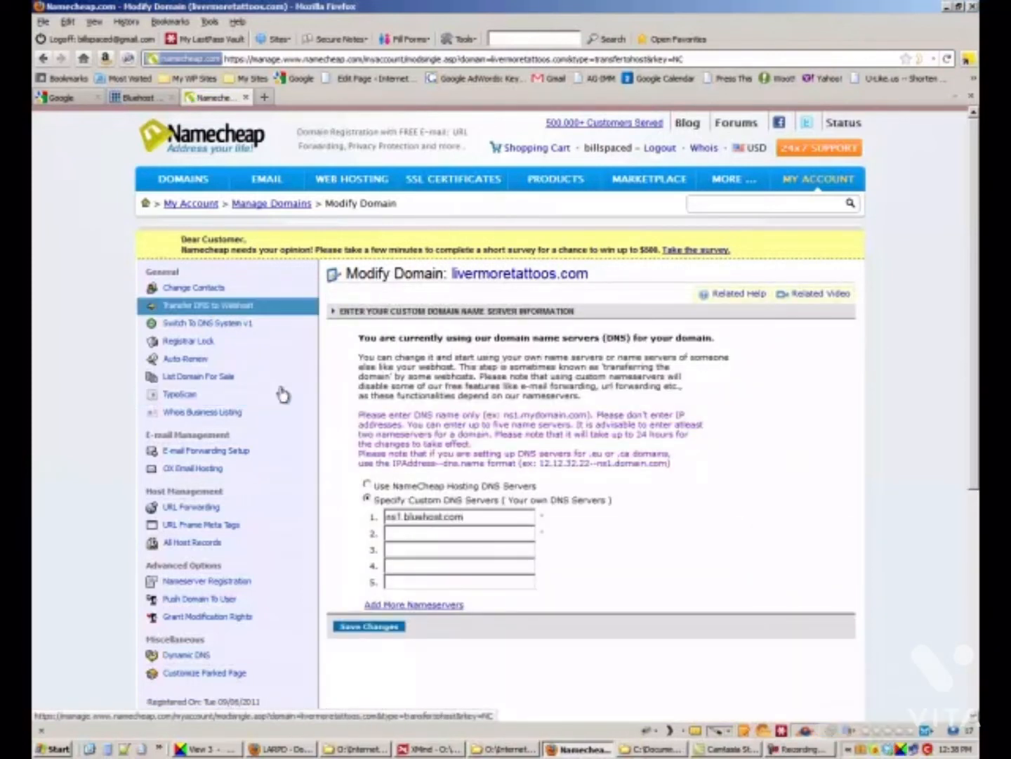
click(392, 532)
text(ns1.bluehost.com)
key(BackSpace)
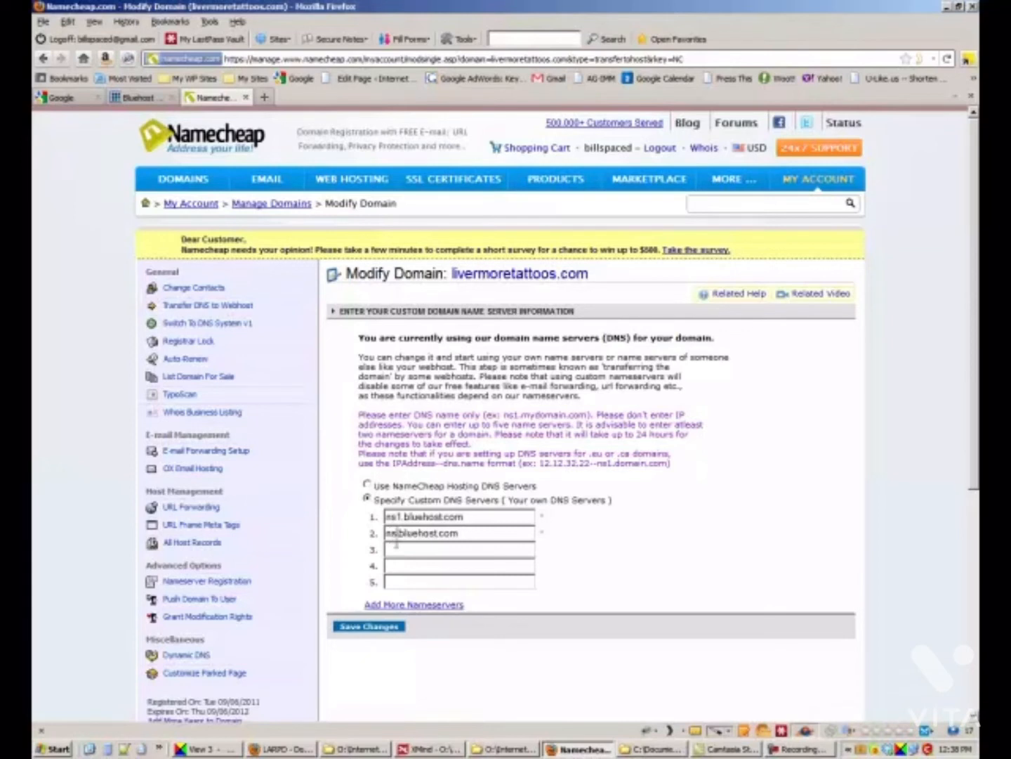
text(2)
click(358, 627)
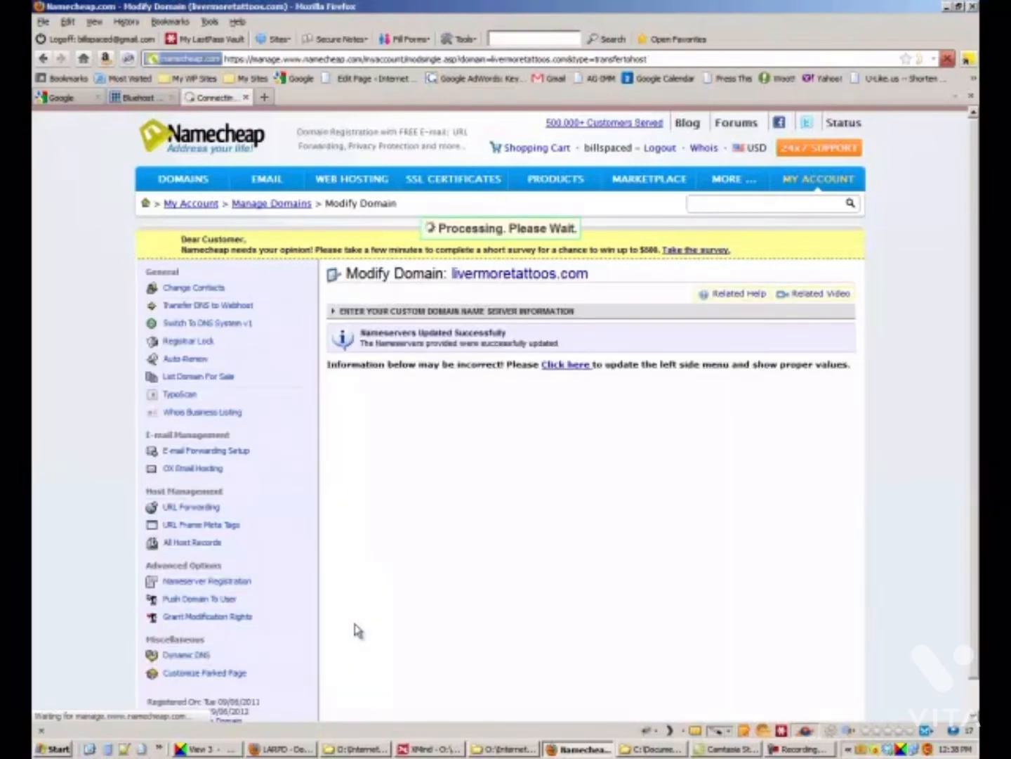
click(266, 97)
Load livermoretattoos.com in a new tab and compare it with the Namecheap domain settings.
text(livermore)
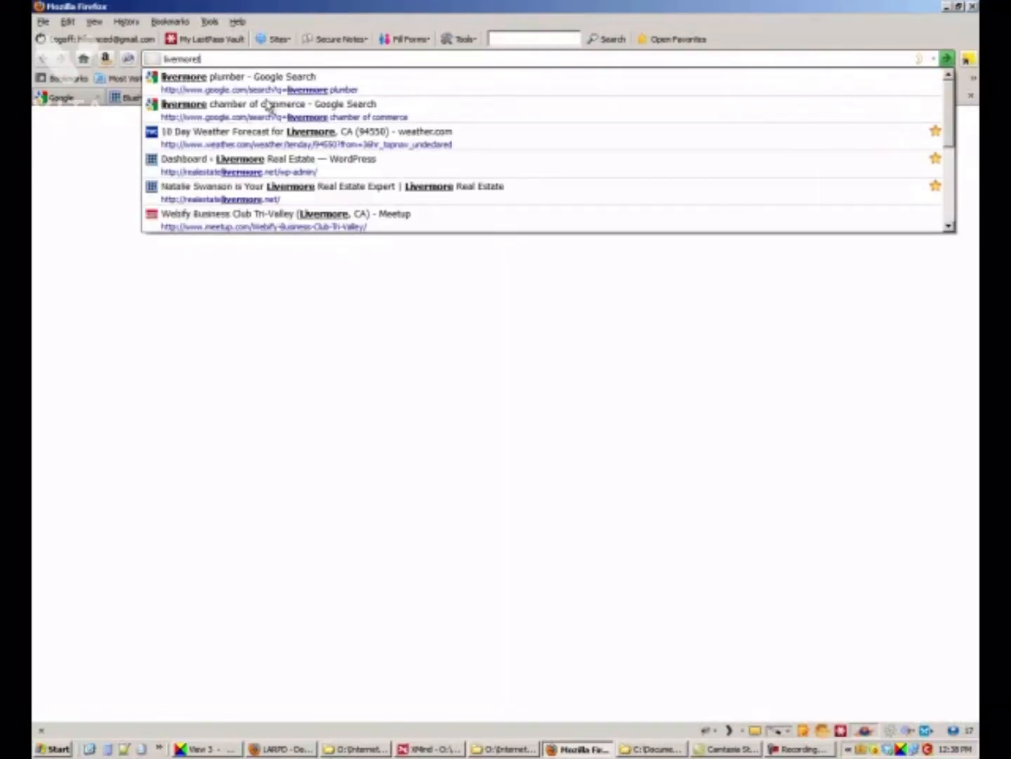
text(tattoo)
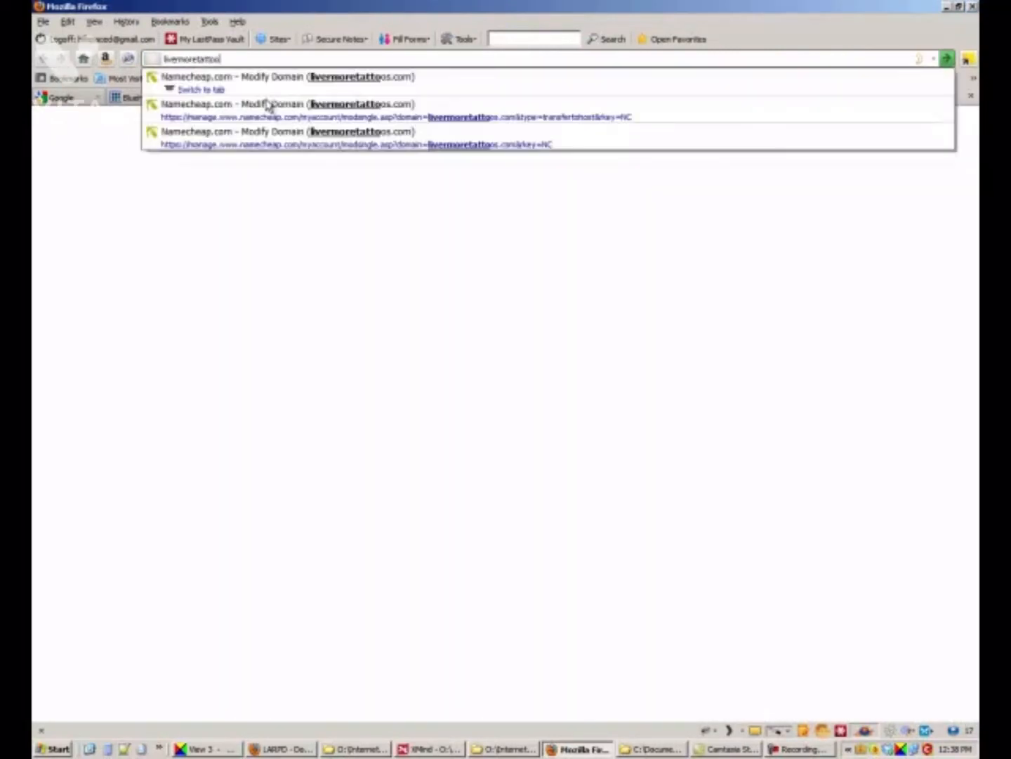
text(s.com)
key(Return)
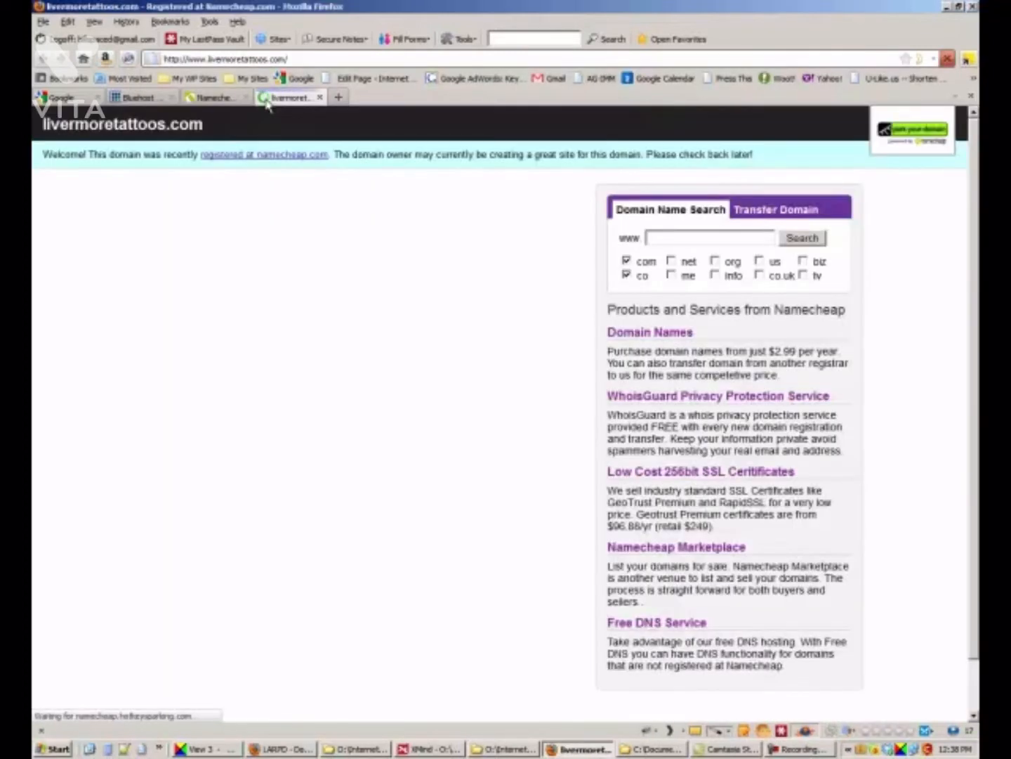
click(232, 99)
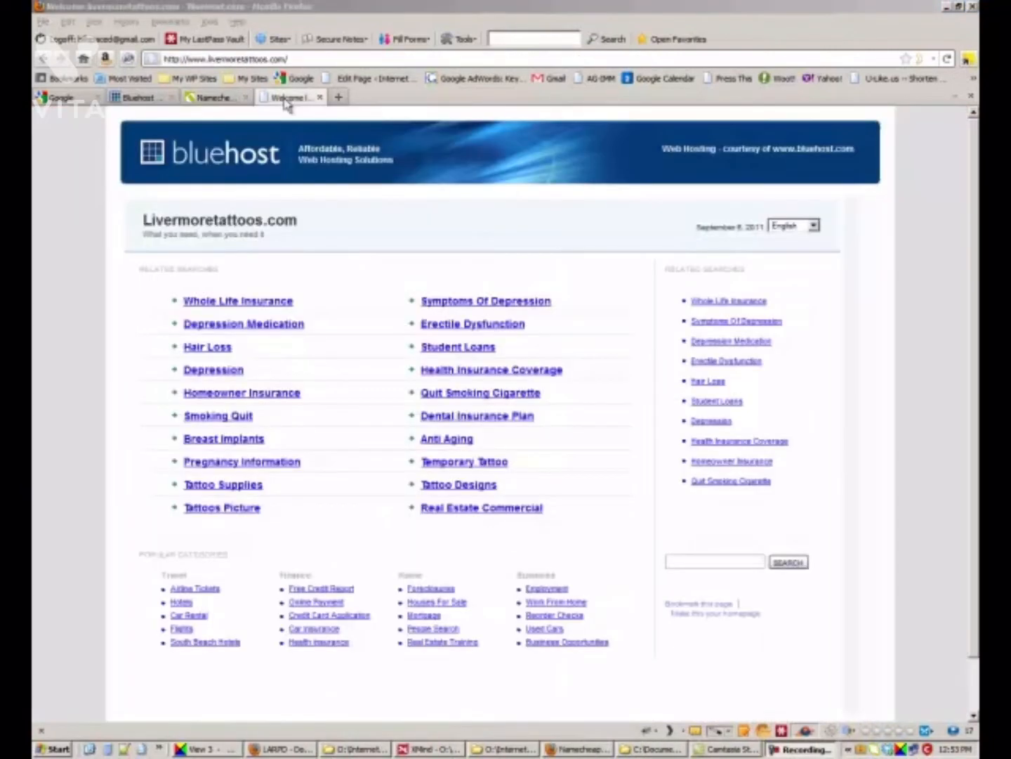
click(288, 100)
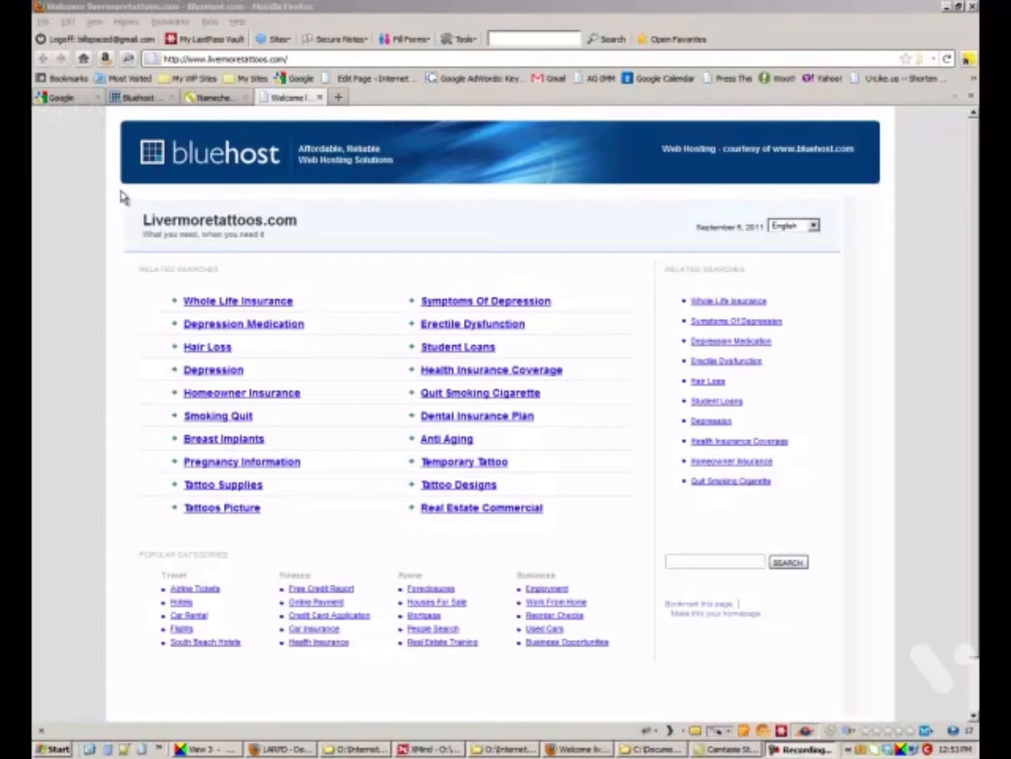
Add livermoretattoos.com as a cPanel addon domain using the livermoretattoos directory.
click(140, 97)
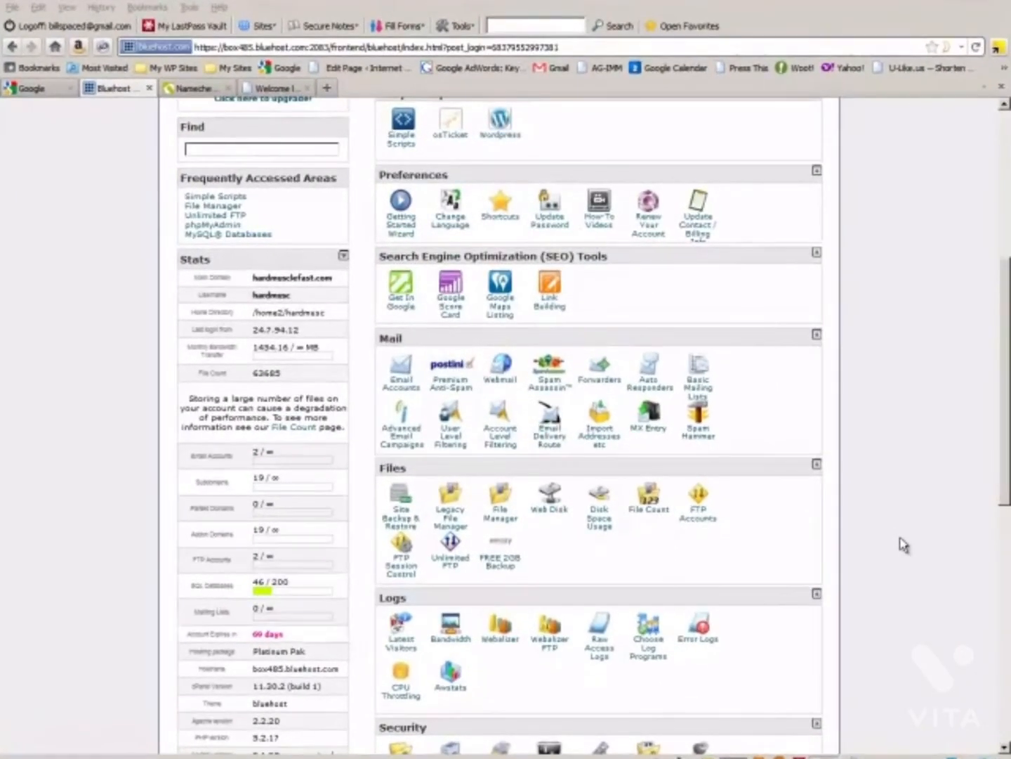
scroll(877, 524, down, 4)
scroll(905, 545, down, 4)
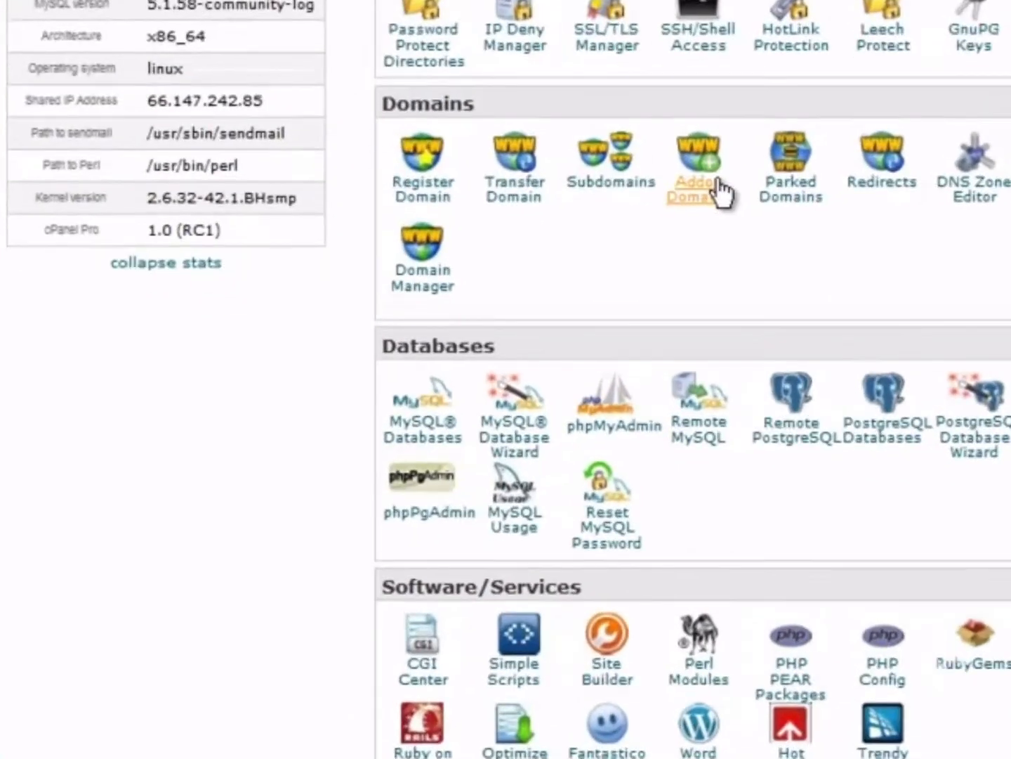
click(720, 191)
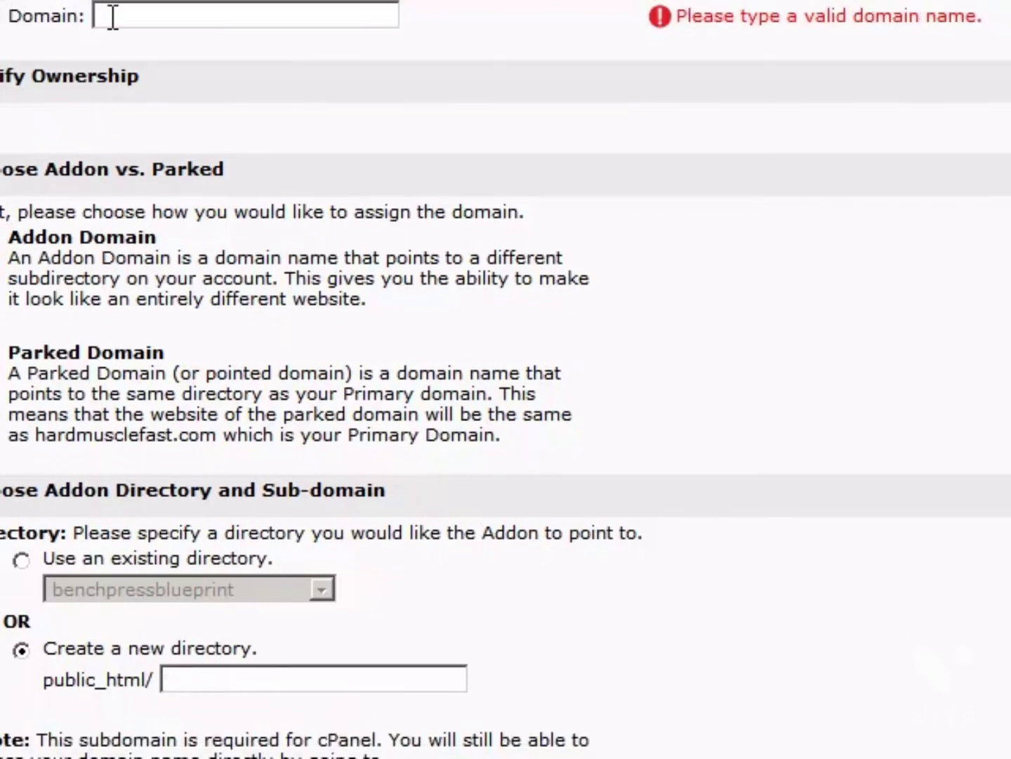
text(live)
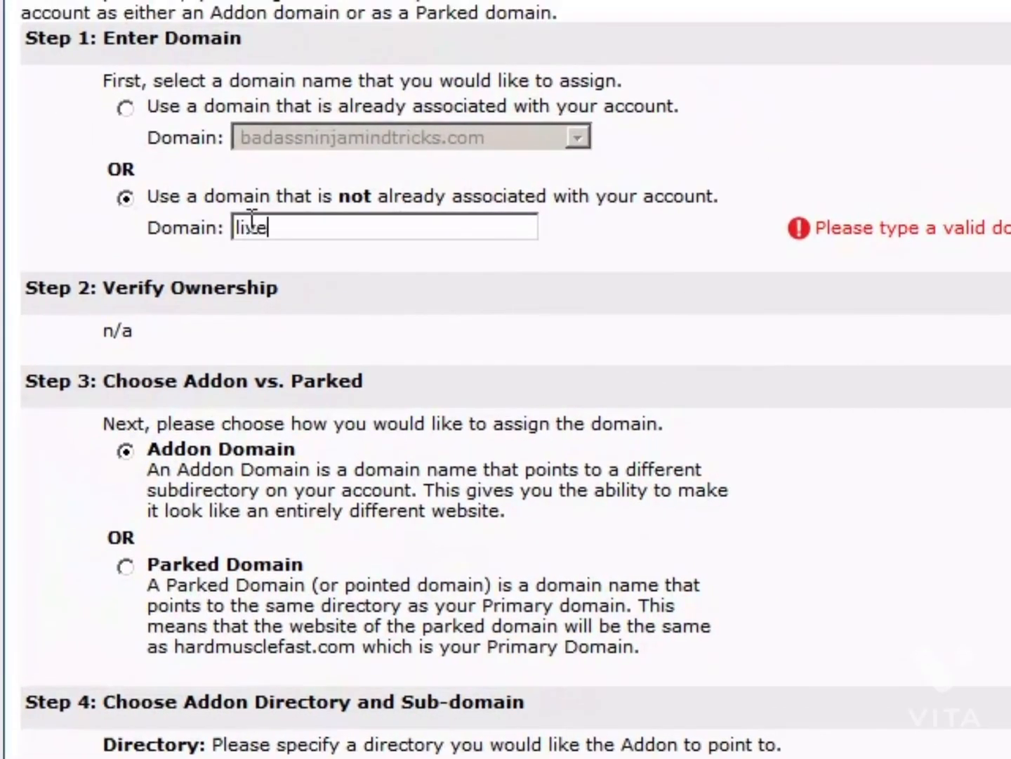
text(rmoret)
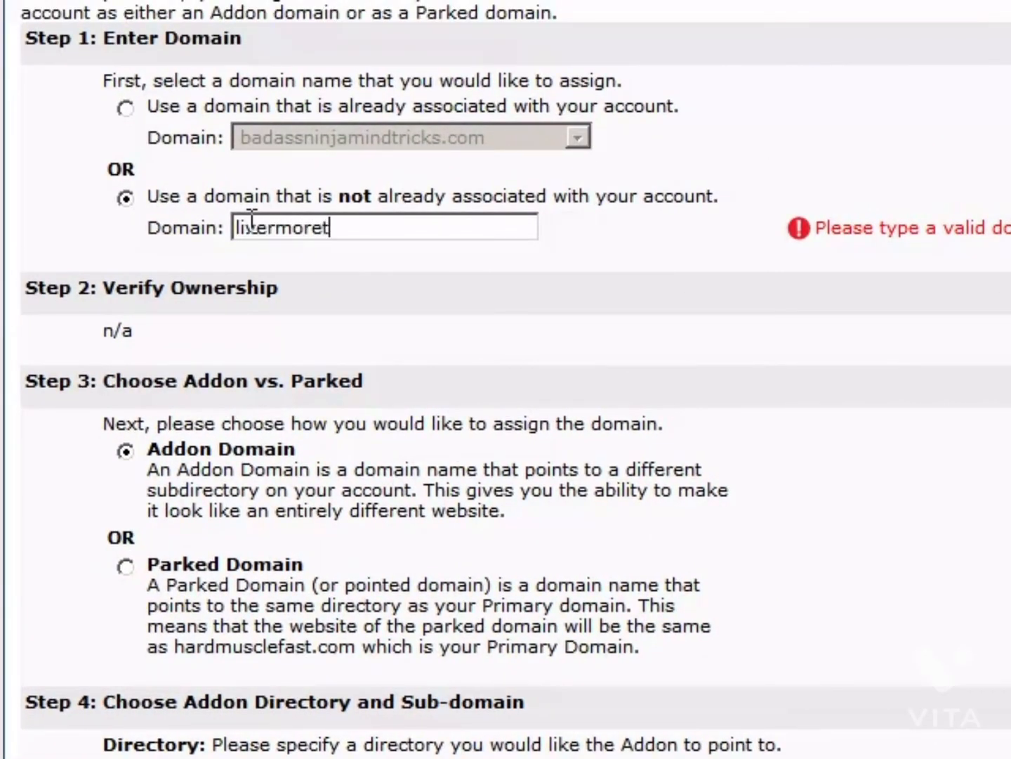
text(attoos.com)
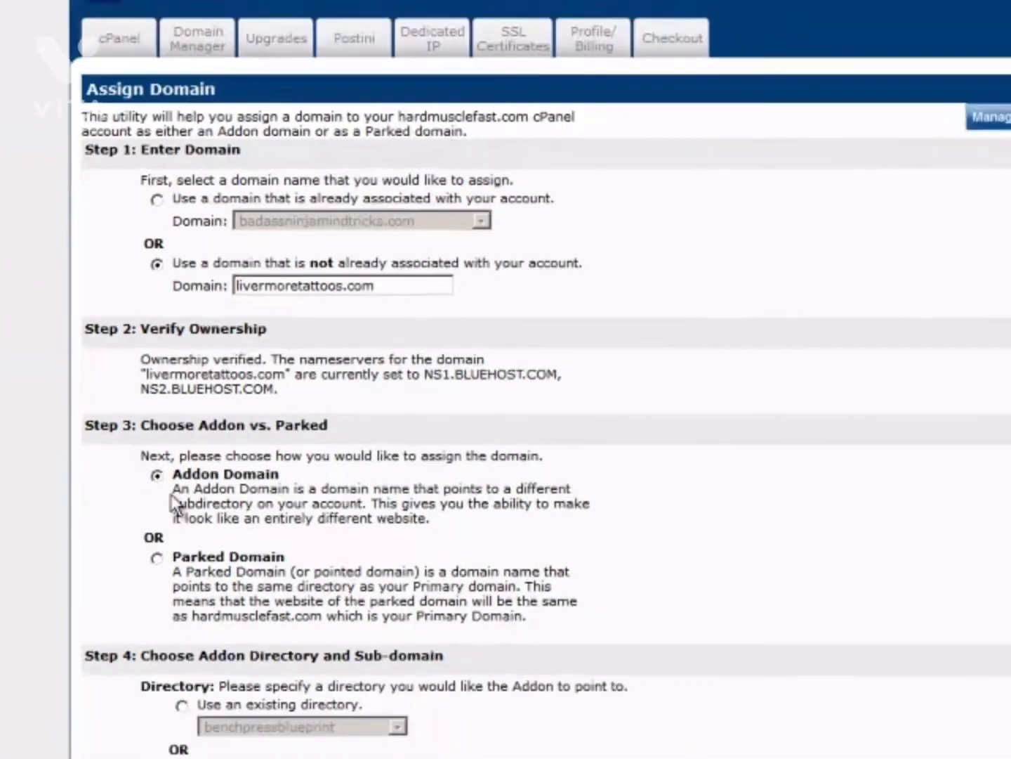
scroll(164, 570, down, 2)
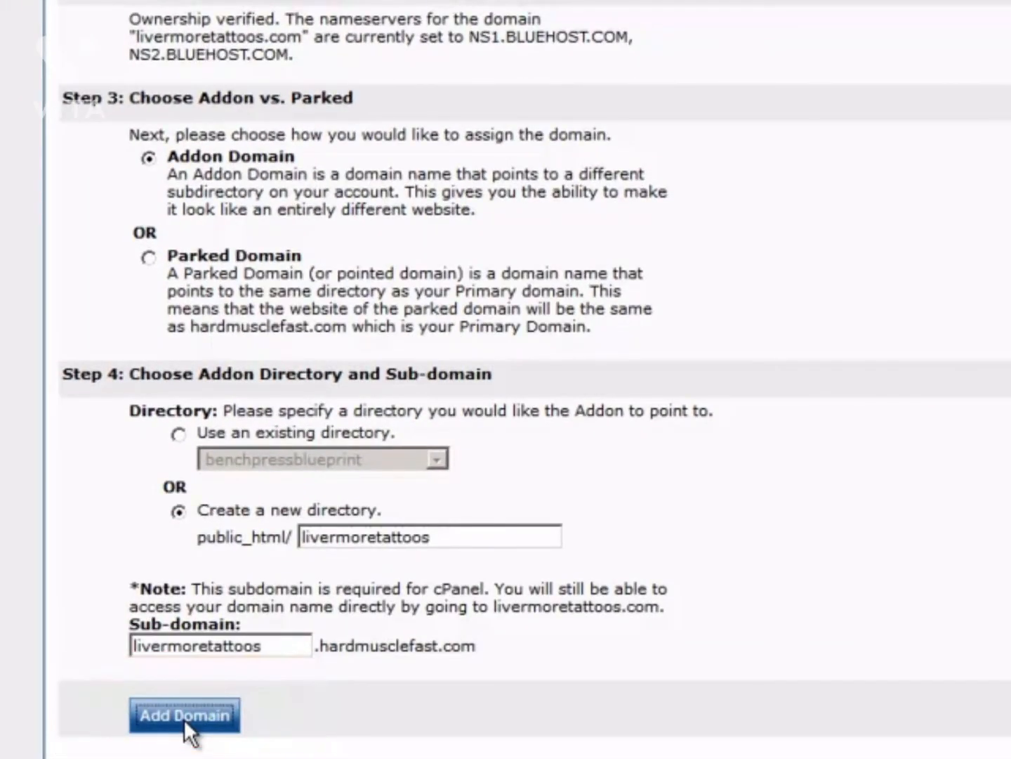
click(185, 717)
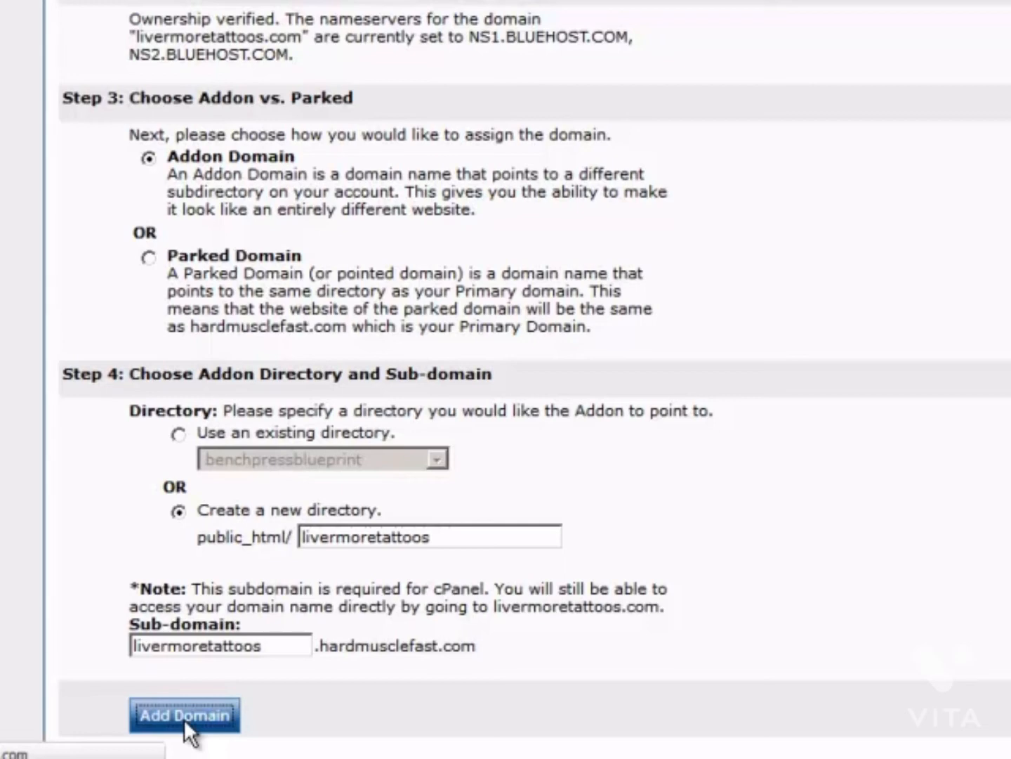
click(184, 716)
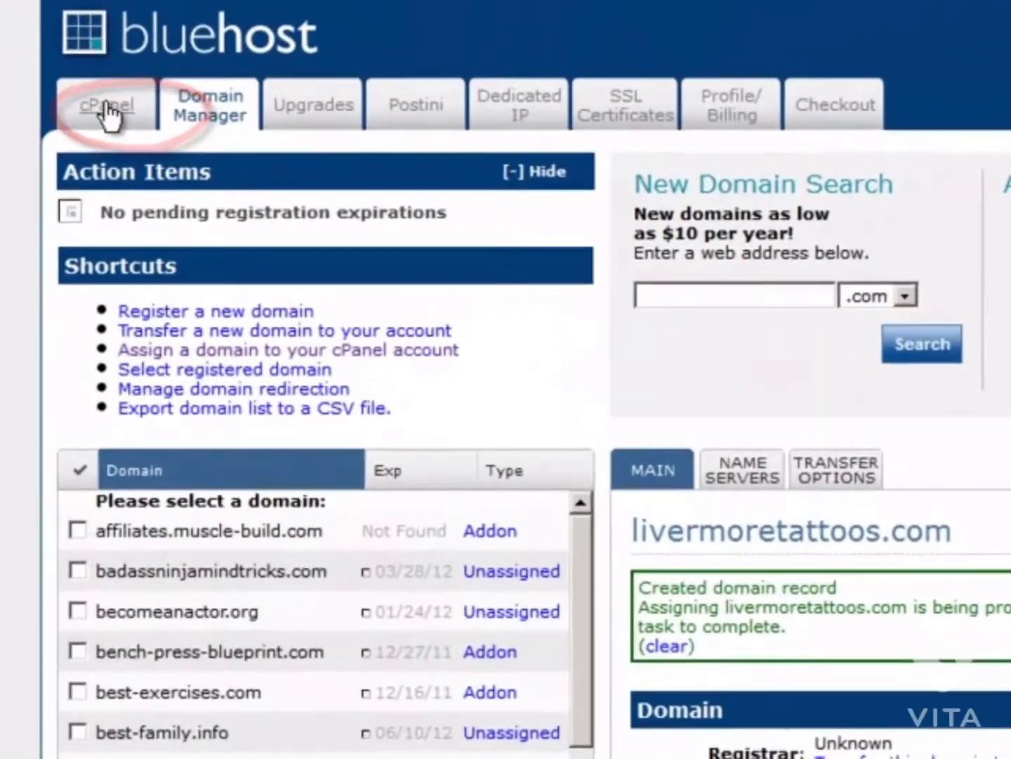
Start a new WordPress 3.2.1 (Stable) installation from SimpleScripts under Blogs.
click(122, 109)
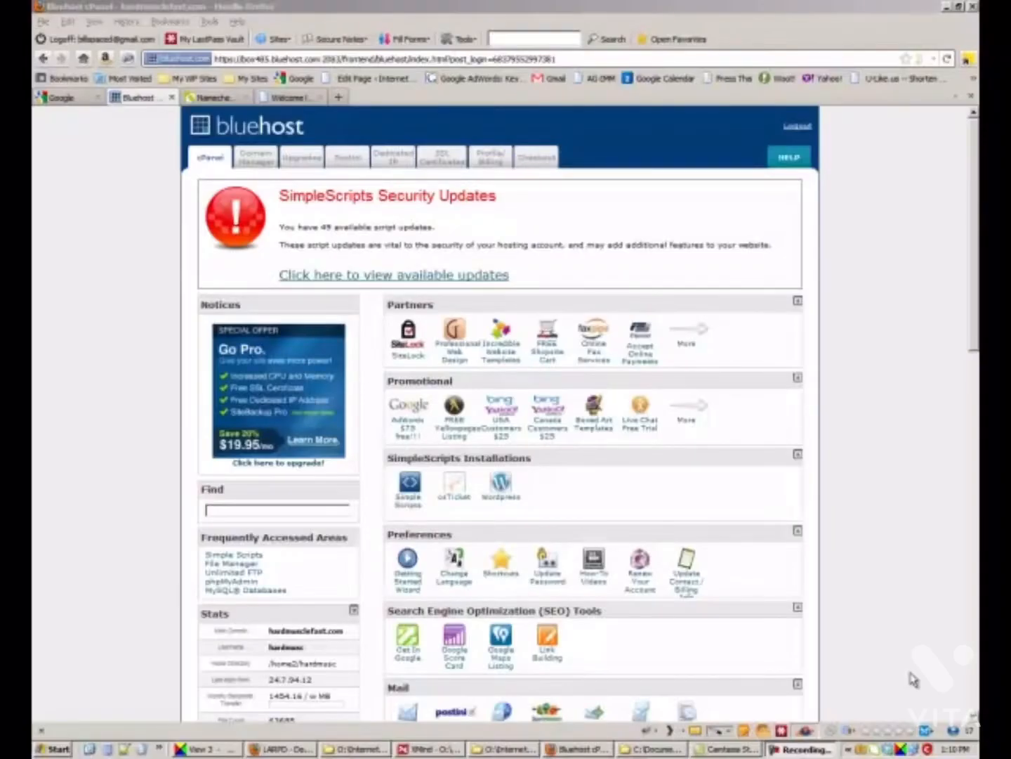
click(866, 643)
scroll(865, 641, down, 15)
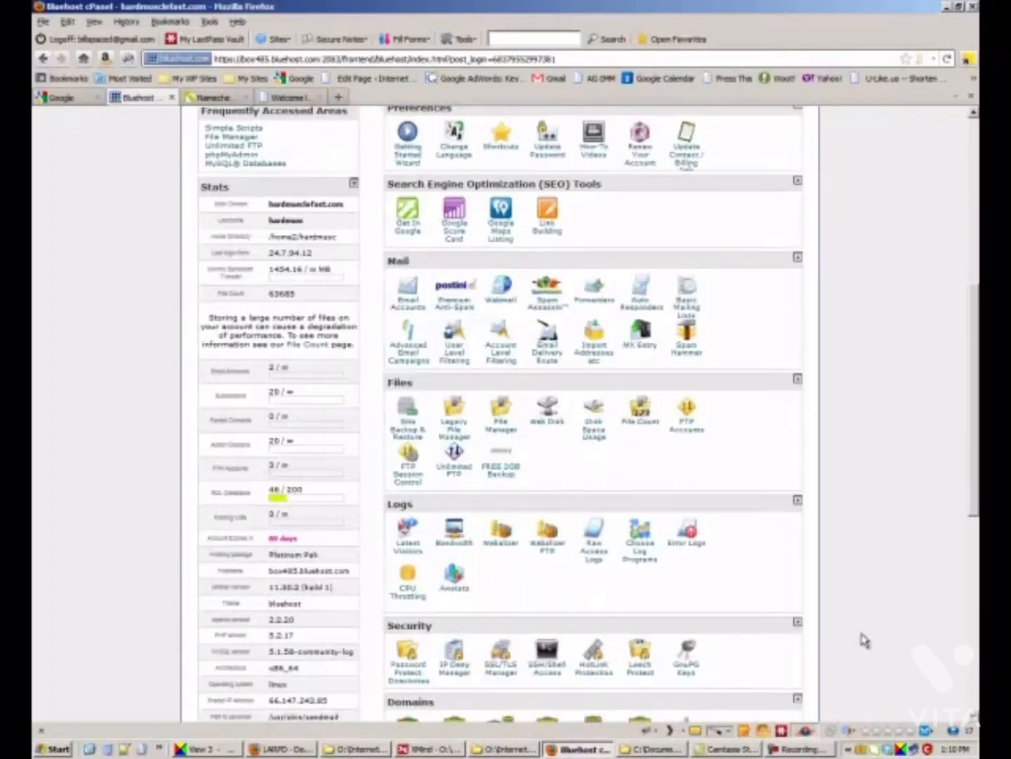
scroll(866, 641, down, 4)
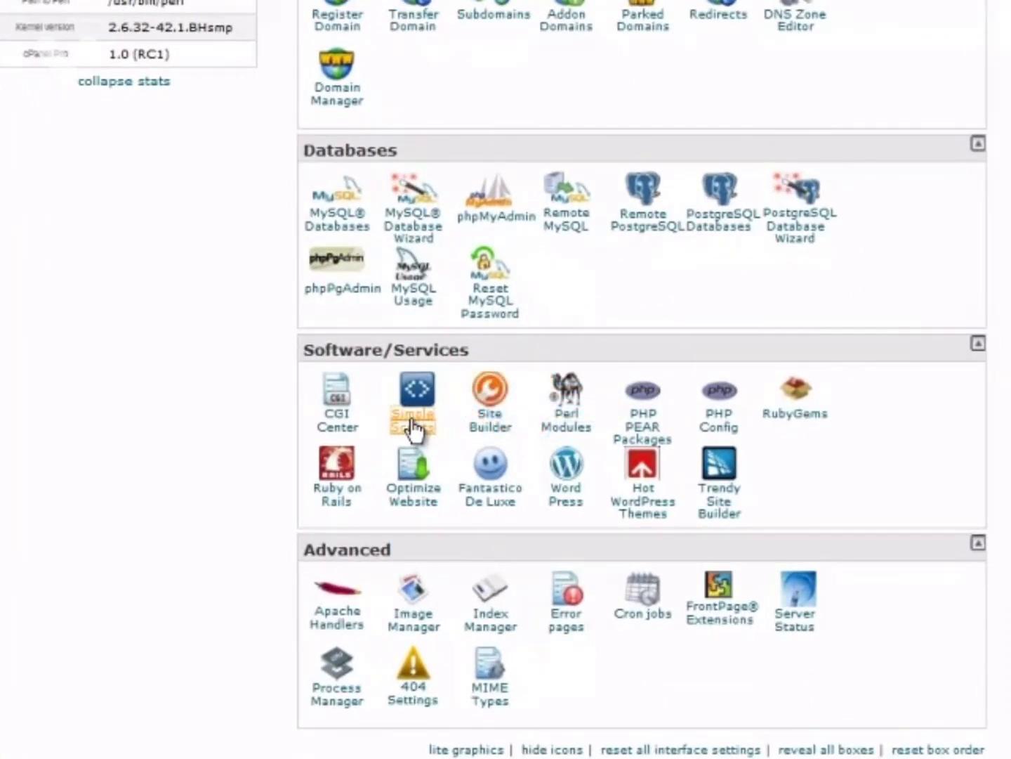
click(414, 426)
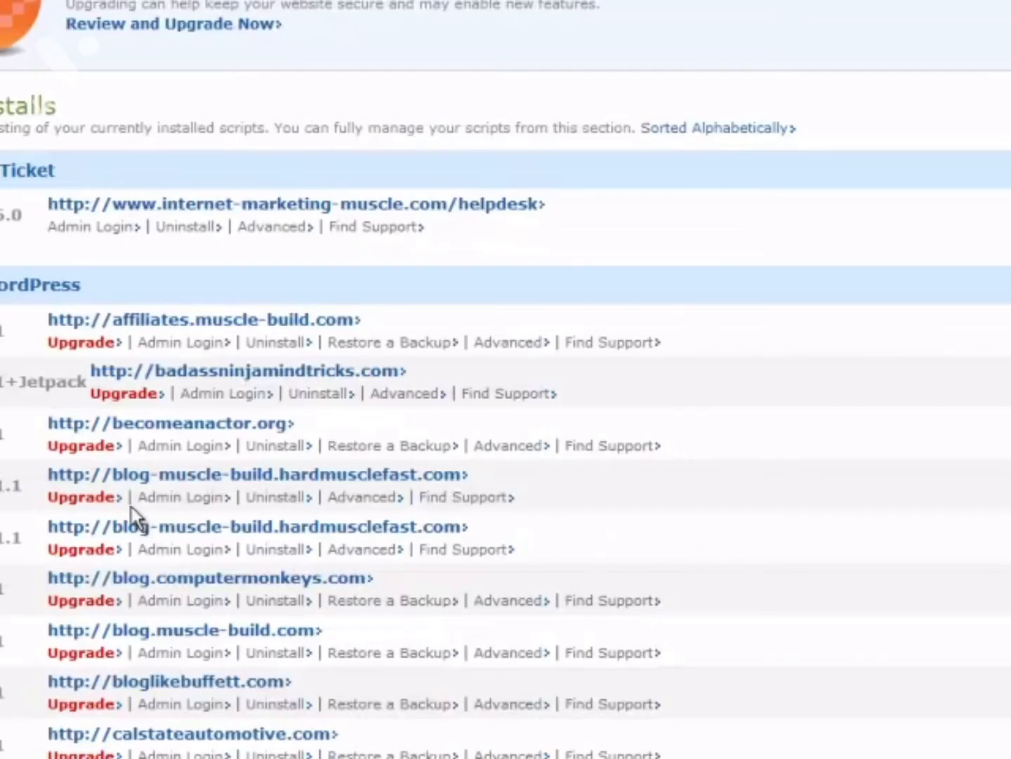
scroll(180, 512, down, 15)
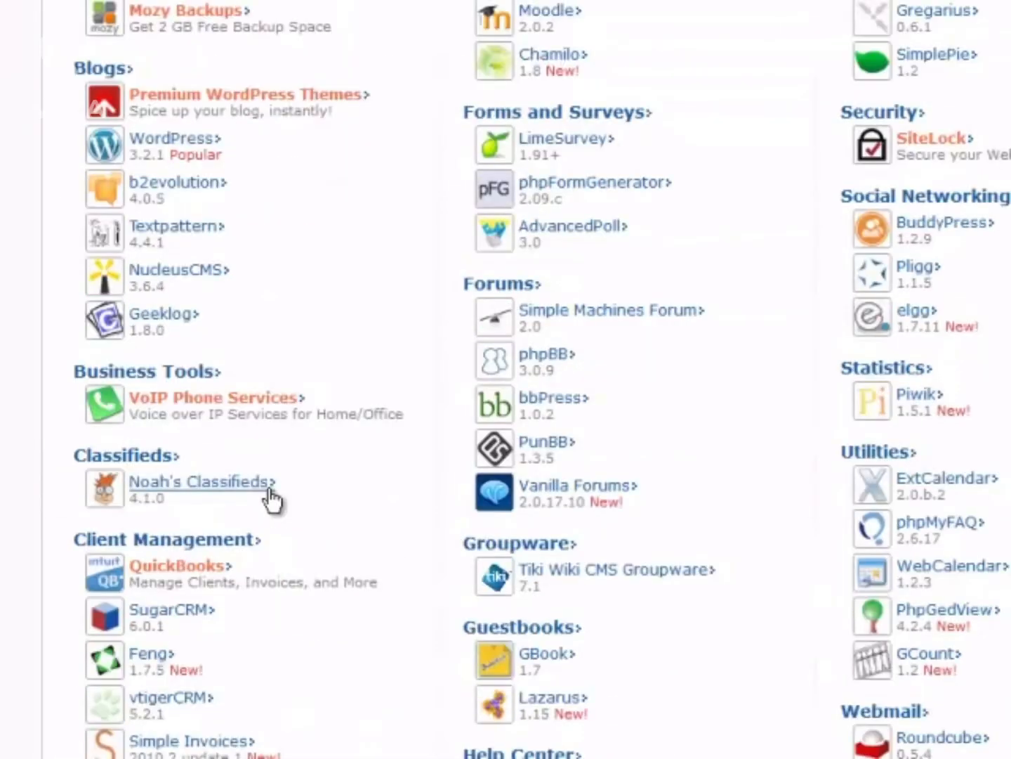
click(184, 144)
scroll(184, 144, down, 20)
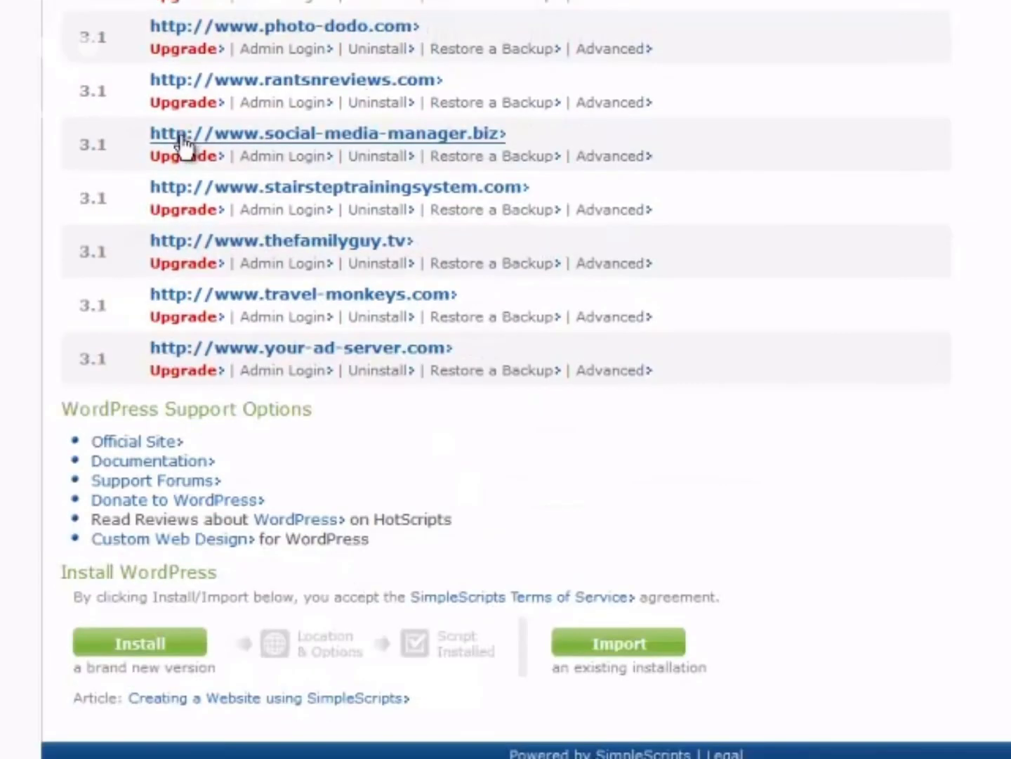
click(152, 650)
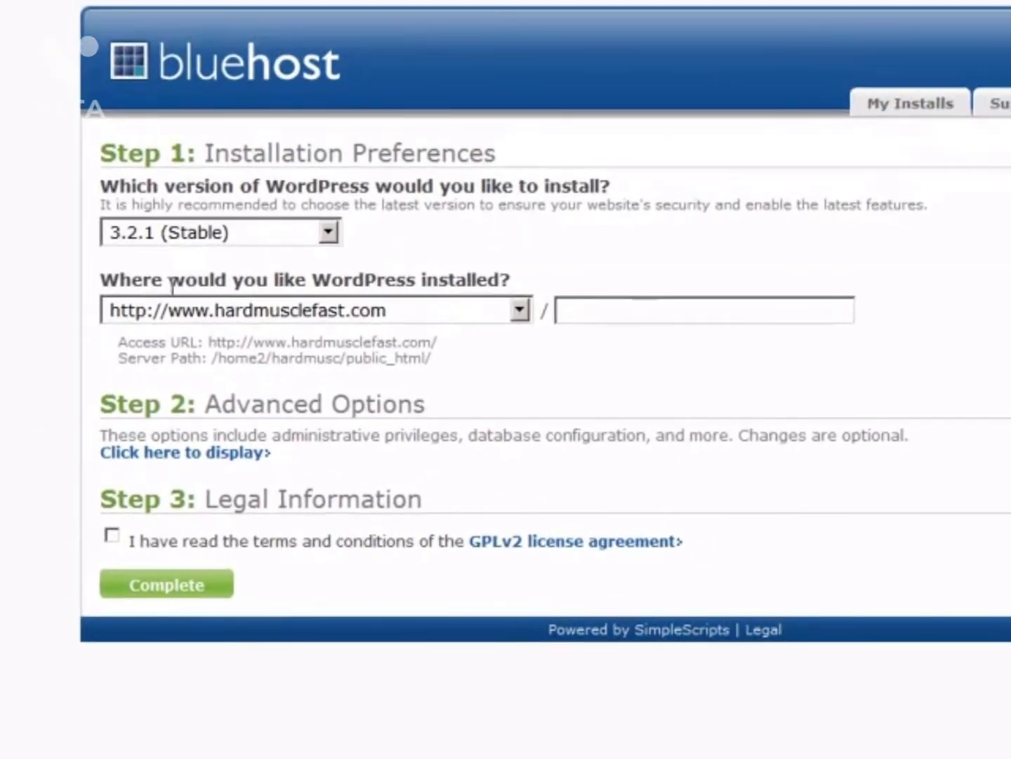
Choose livermoretattoos.com as the WordPress install location.
click(351, 309)
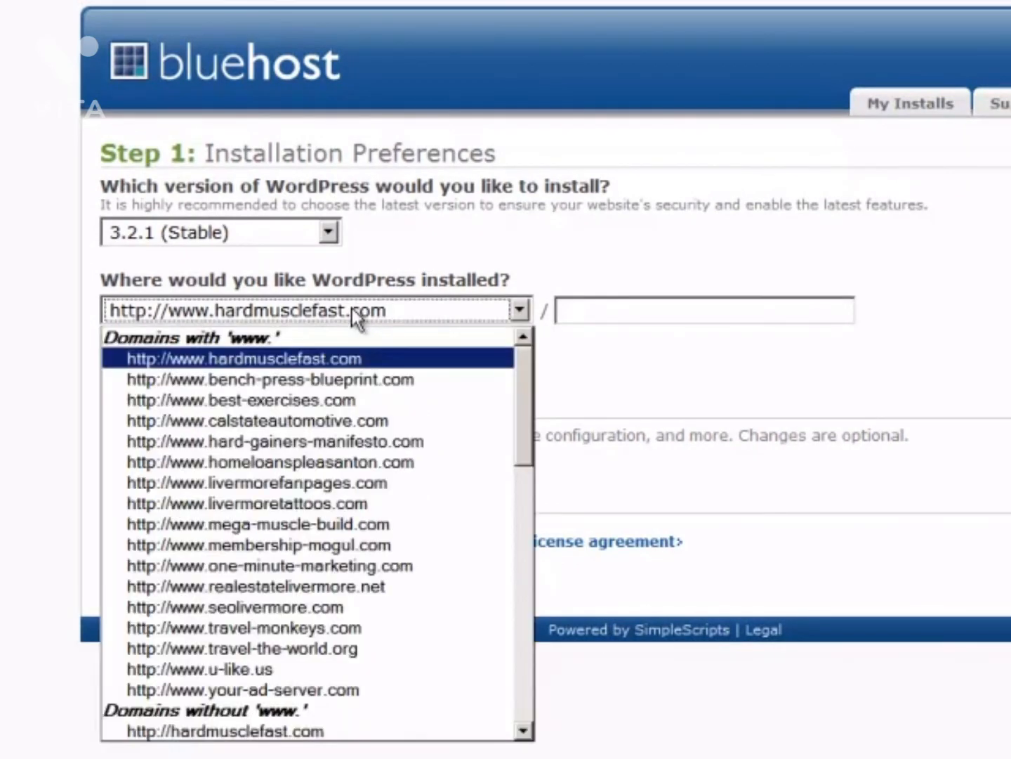
scroll(349, 549, down, 10)
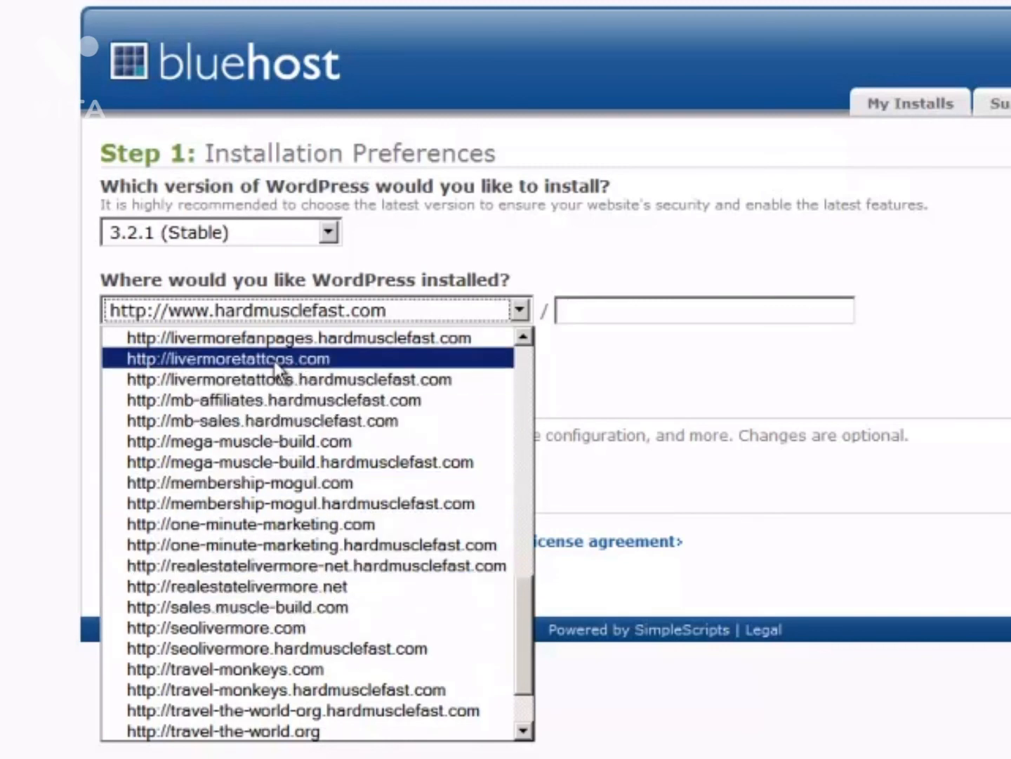
scroll(277, 380, up, 2)
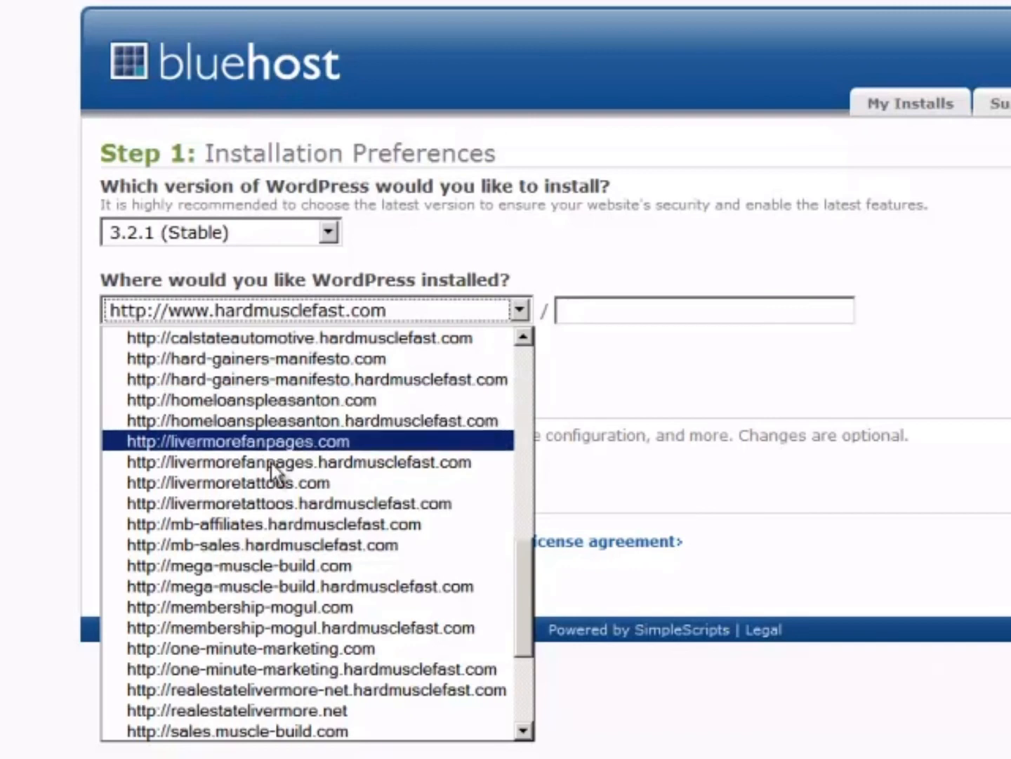
click(271, 483)
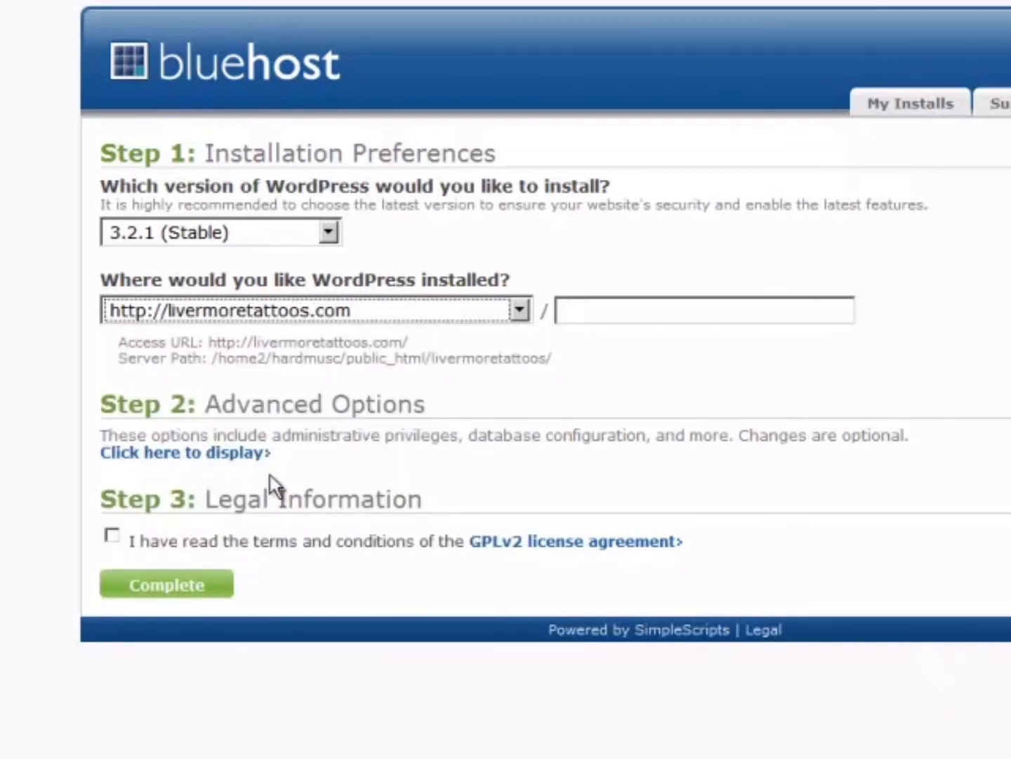
In the advanced options, rename the site from My Blog to 'Livermore Tattoos'.
click(161, 455)
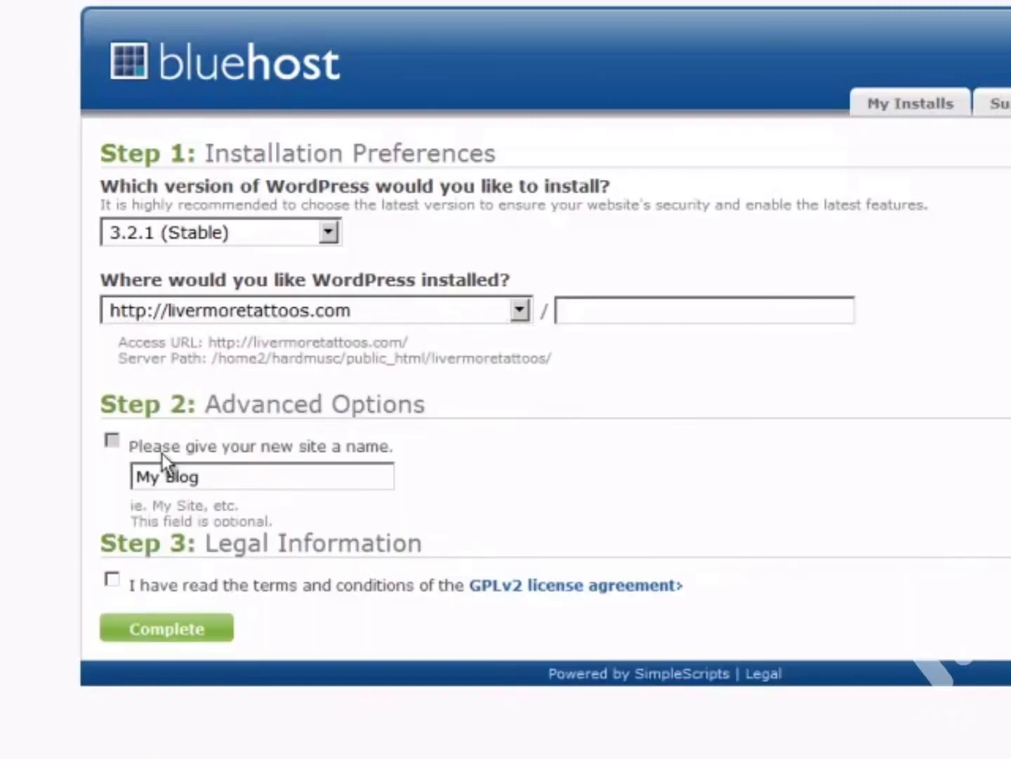
drag(237, 478, 118, 466)
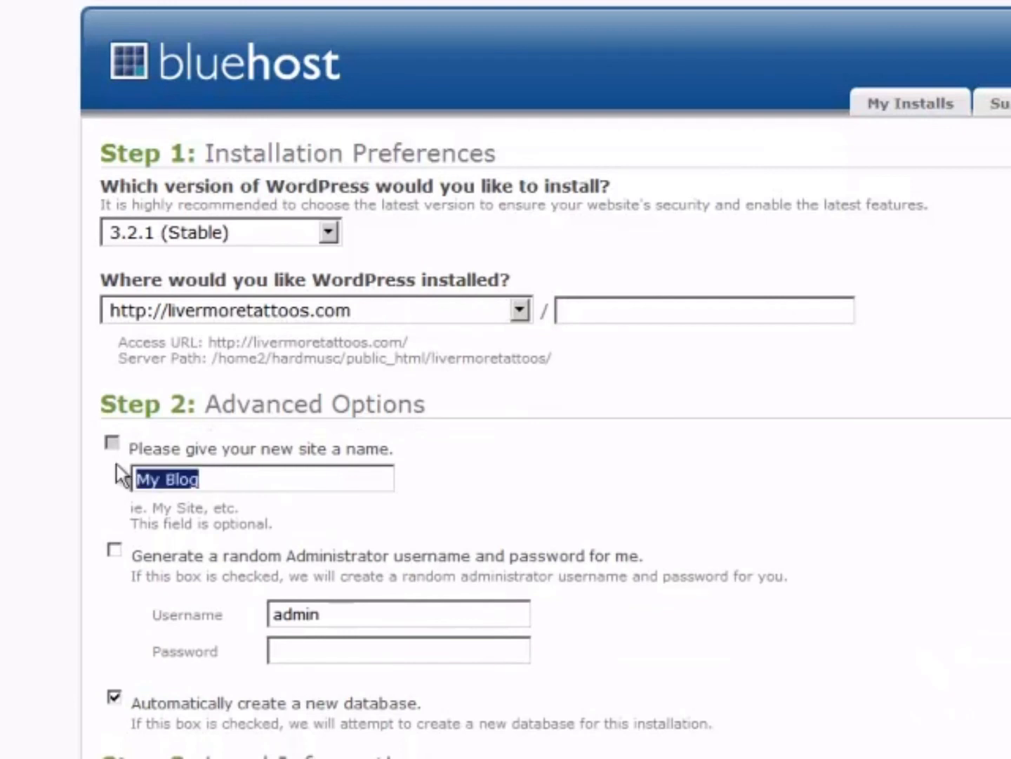
text(Livermor)
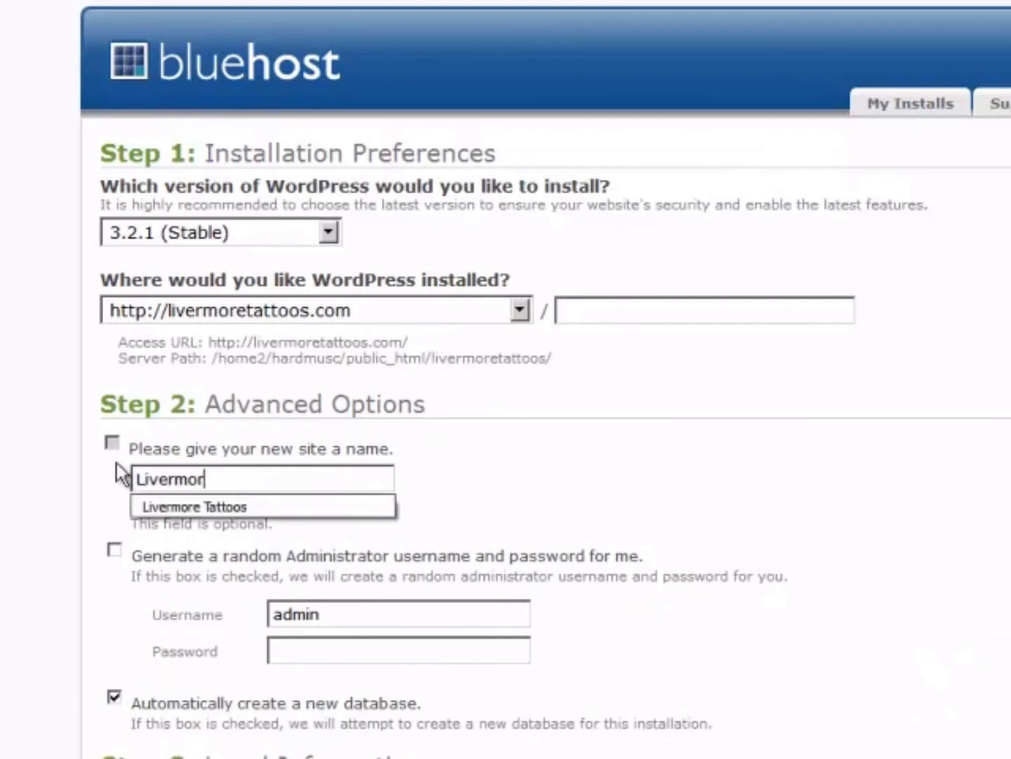
text(e Tattos)
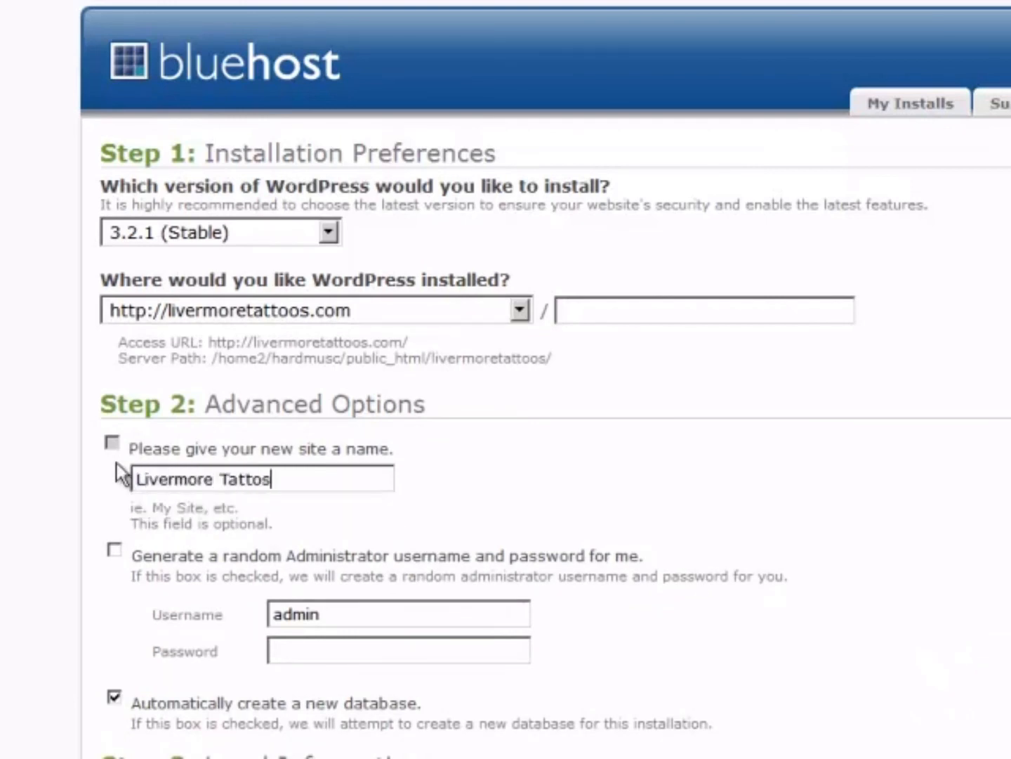
key(BackSpace)
text(os)
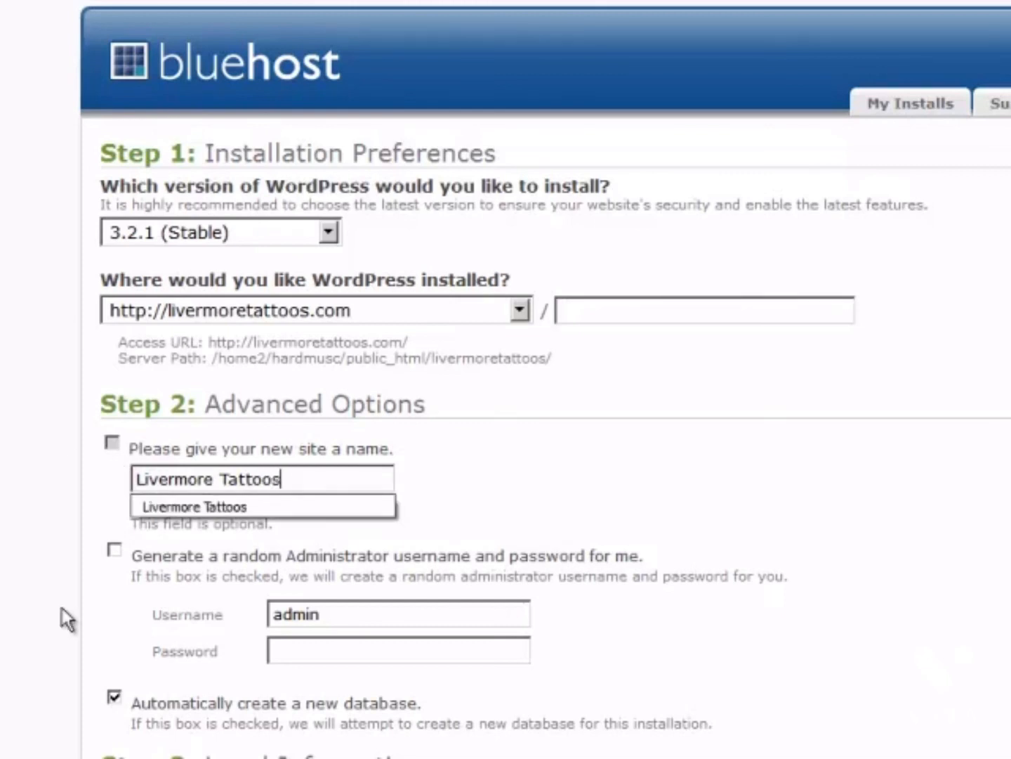
click(97, 610)
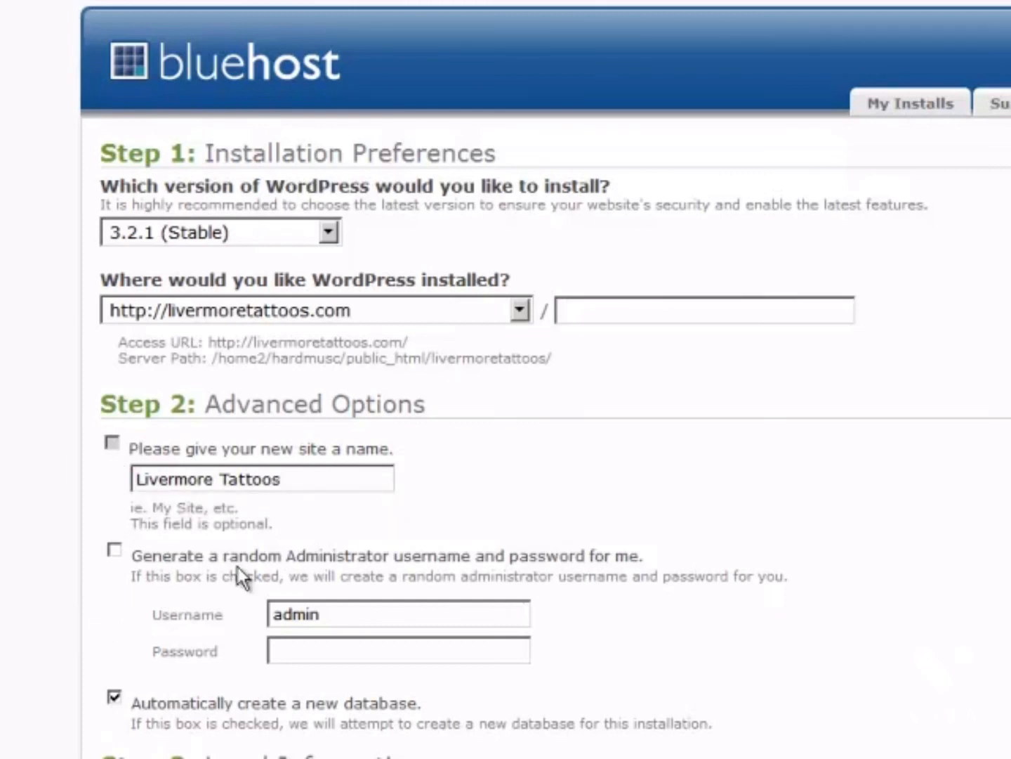
Use random admin credentials, accept the GPLv2 terms, and complete the installation.
click(115, 551)
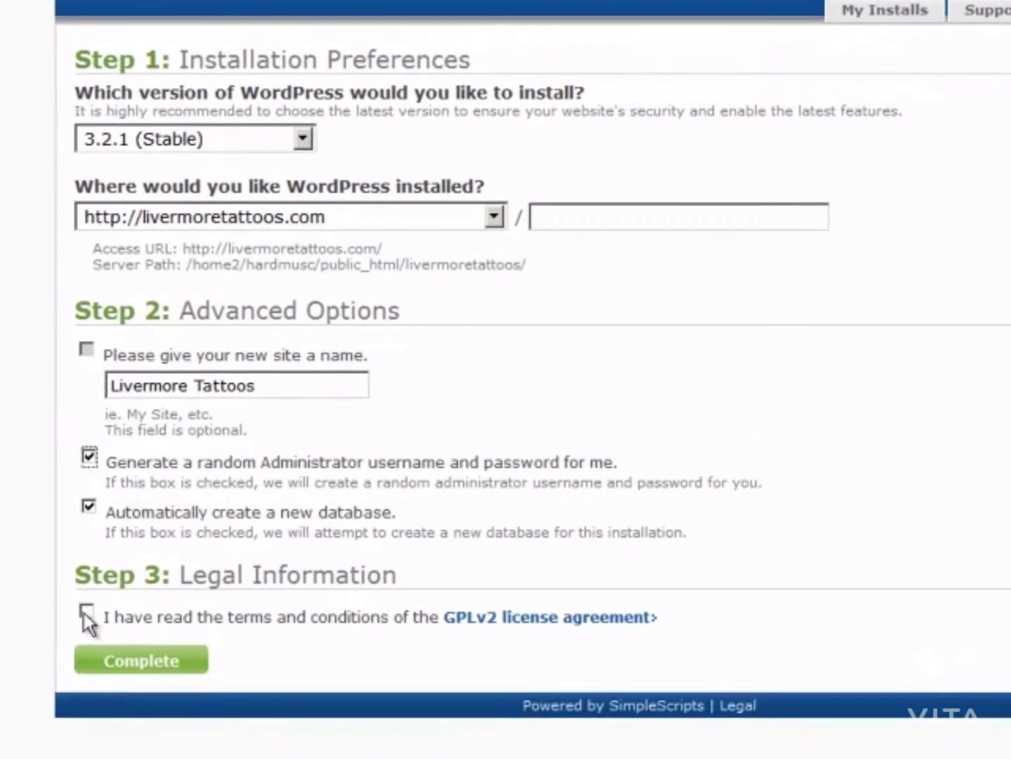
click(112, 704)
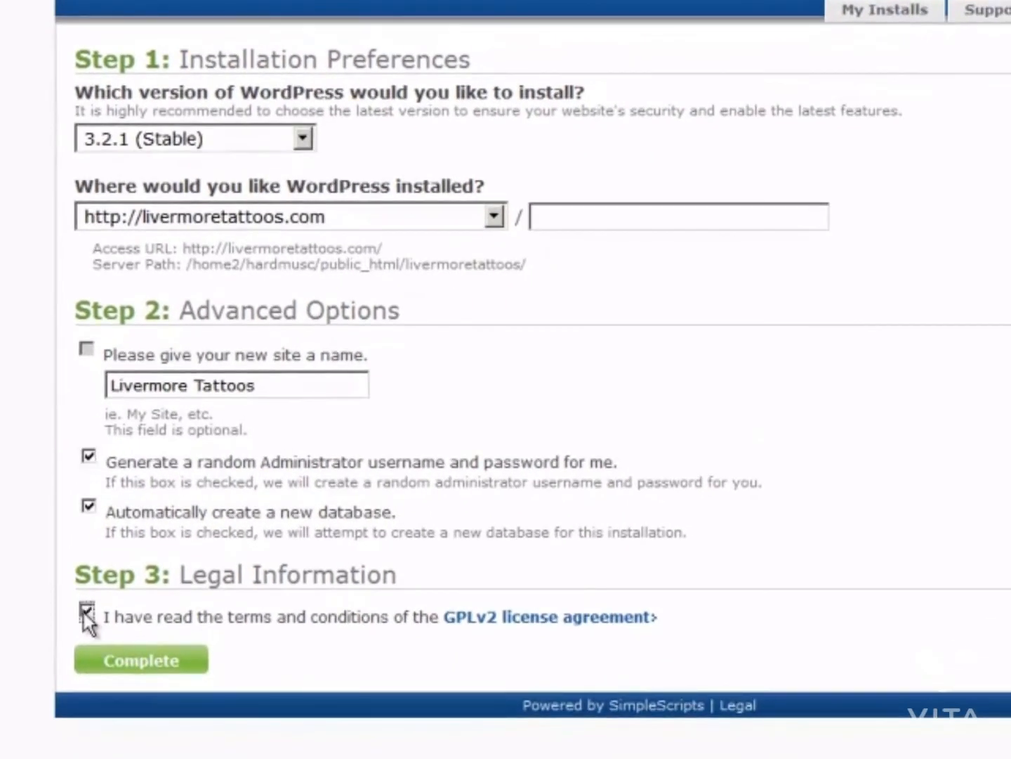
click(124, 663)
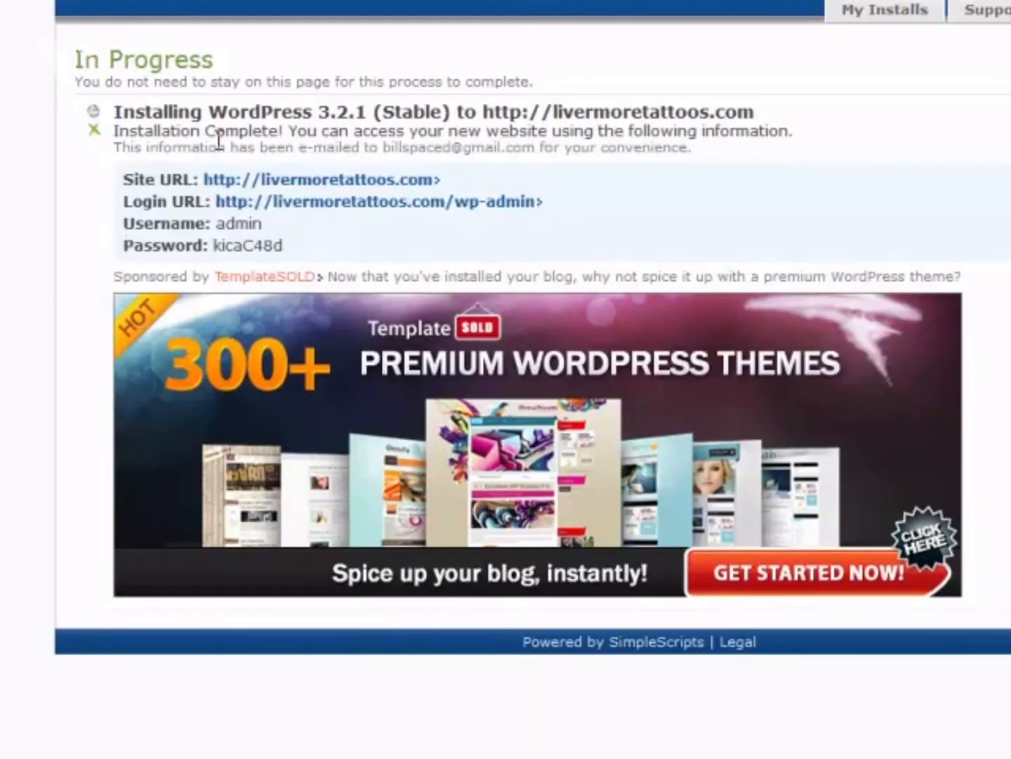
Select the generated admin password and go to the new site's wp-admin login page.
double_click(250, 246)
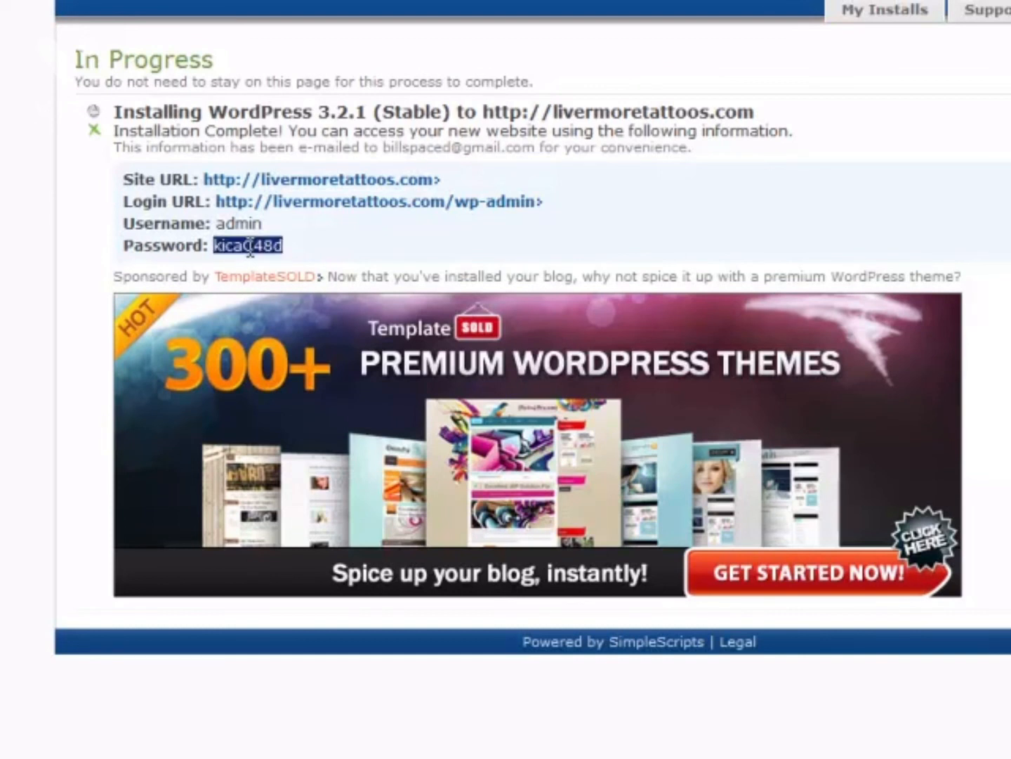
click(380, 205)
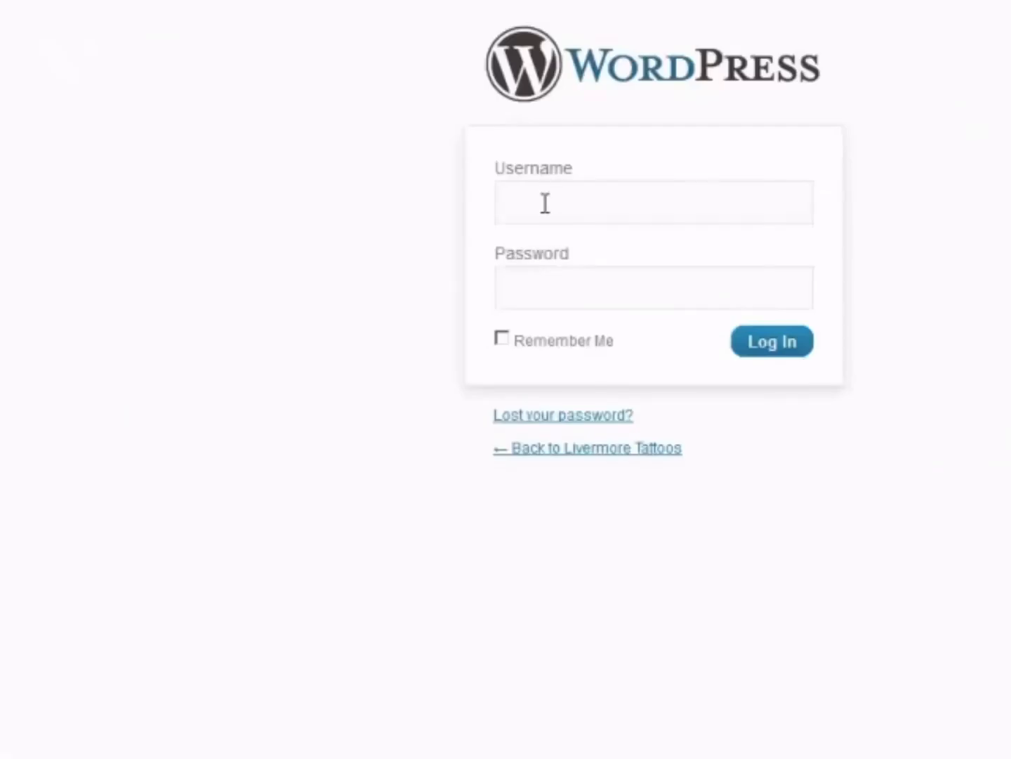
Log in to WordPress as admin with the generated password.
click(545, 203)
text(admin)
key(Tab)
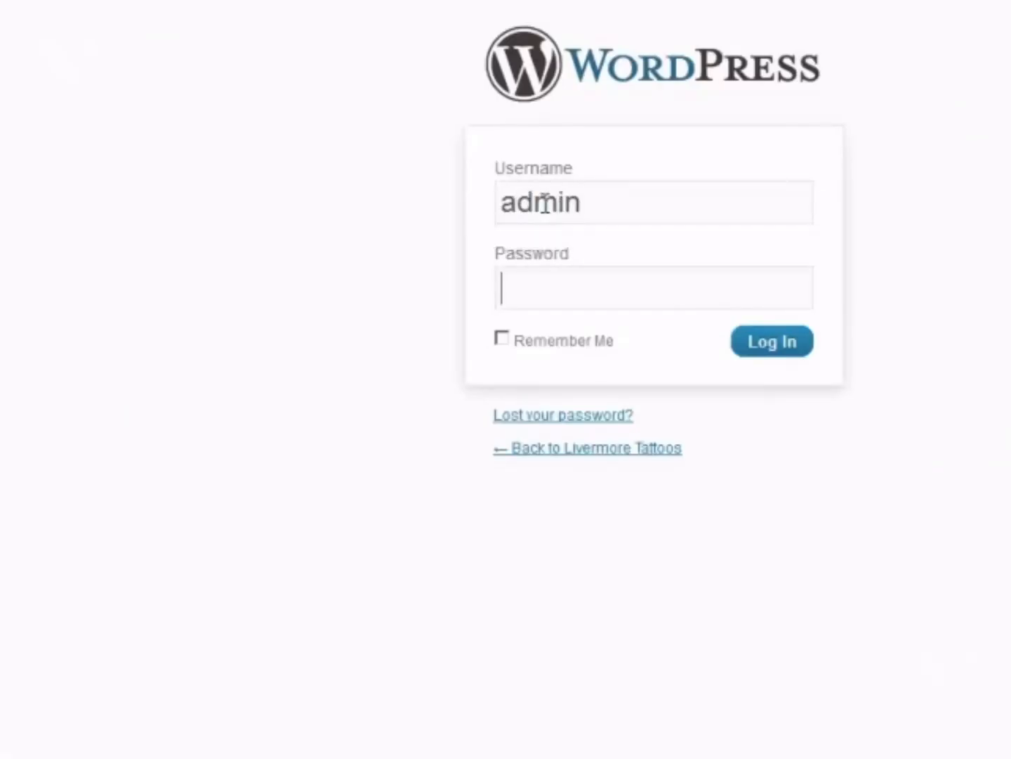
text(********)
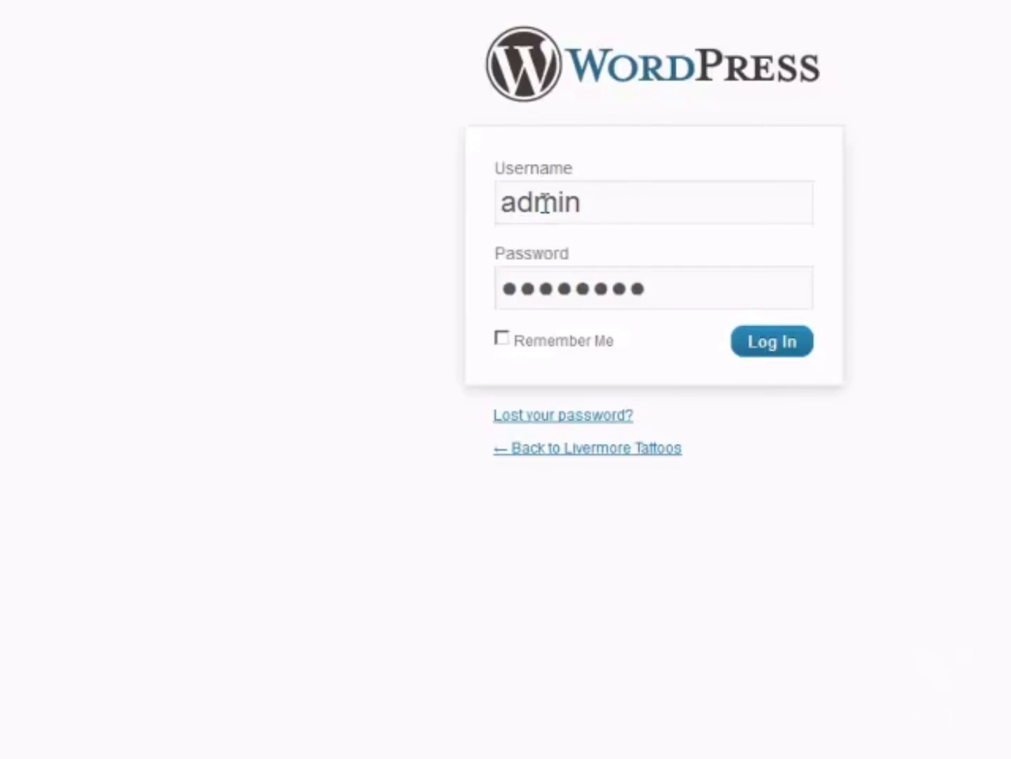
click(762, 341)
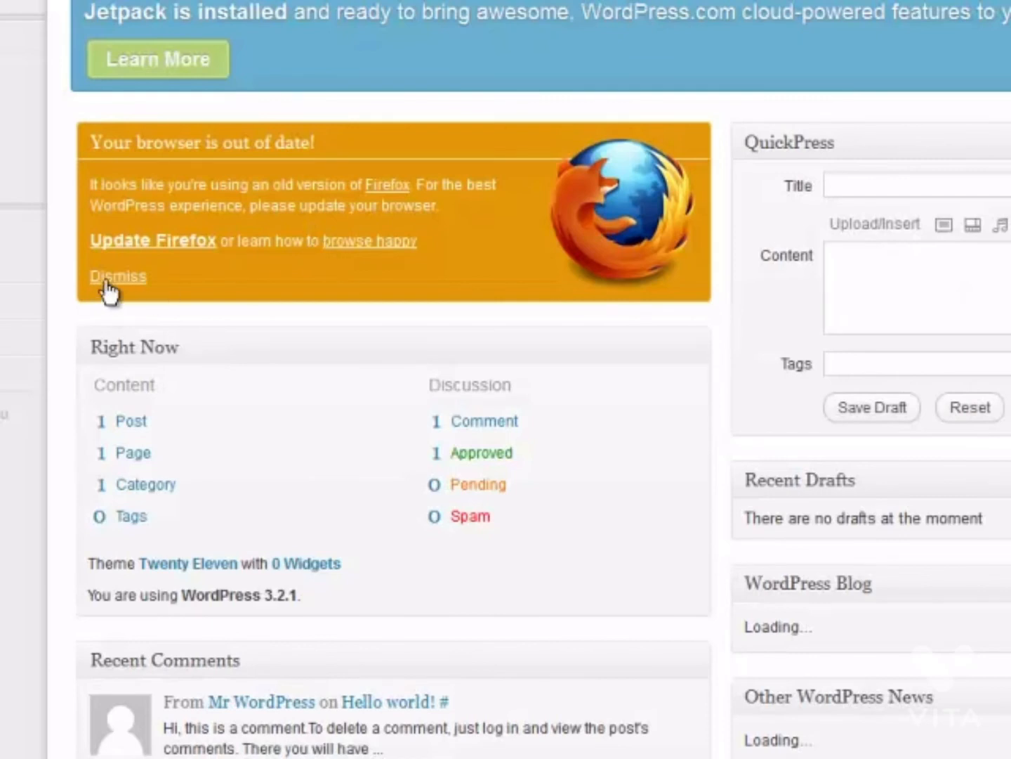
Dismiss the out-of-date browser notice and the password-saving prompt.
click(105, 278)
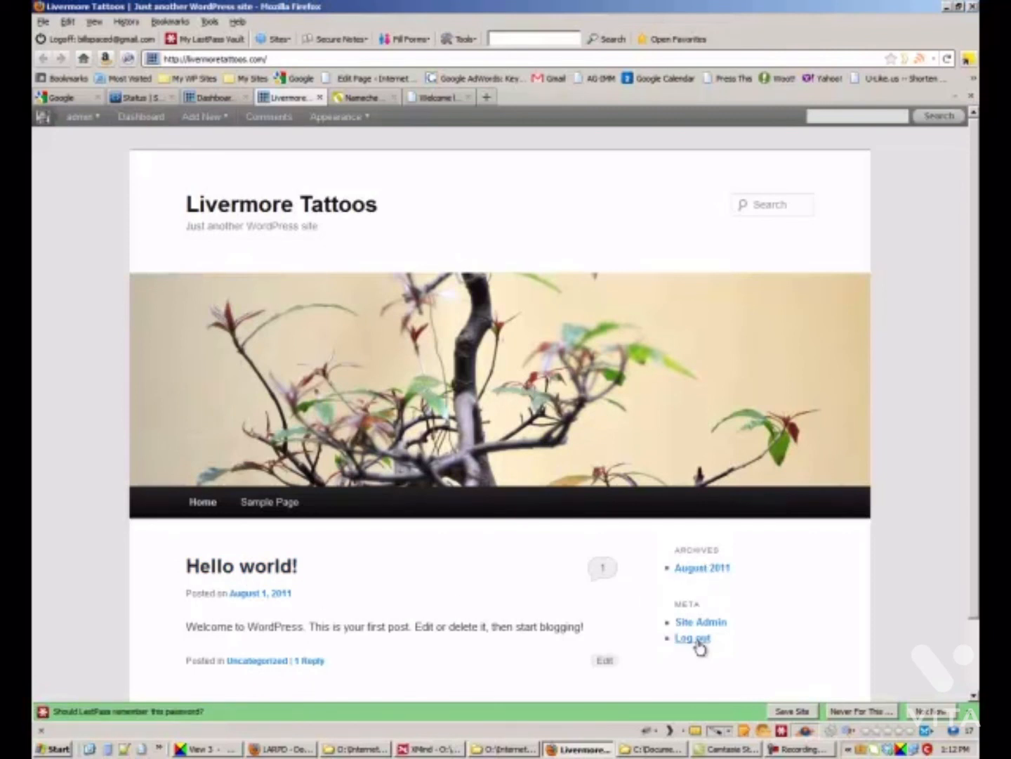
scroll(701, 642, down, 3)
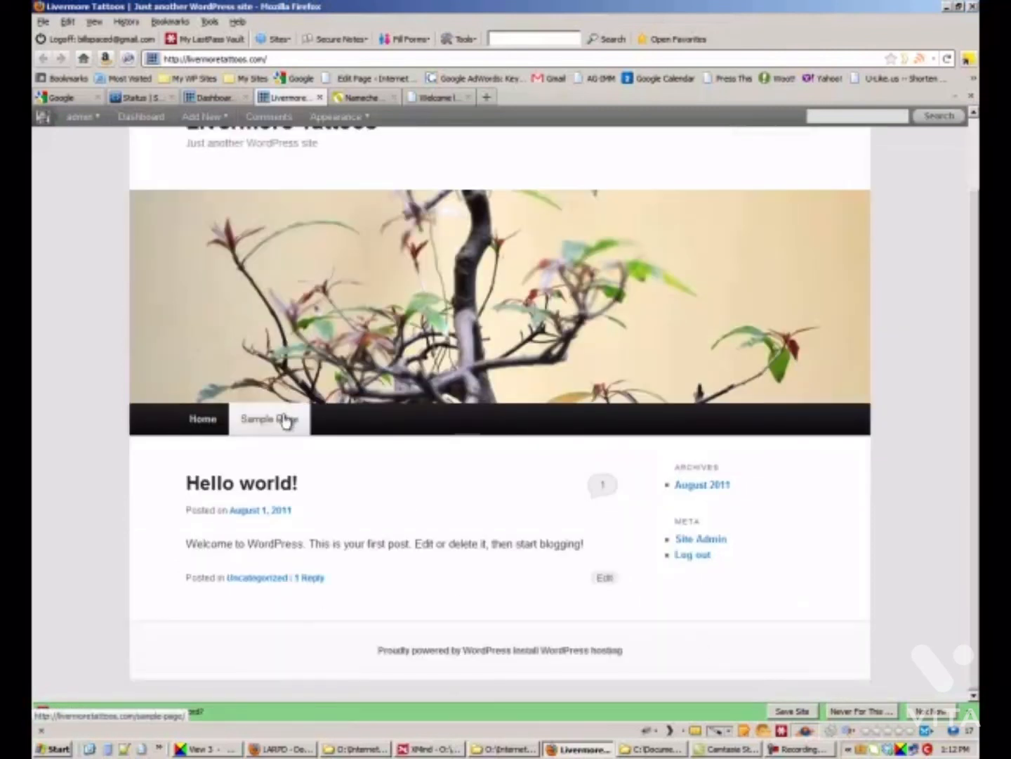
click(927, 712)
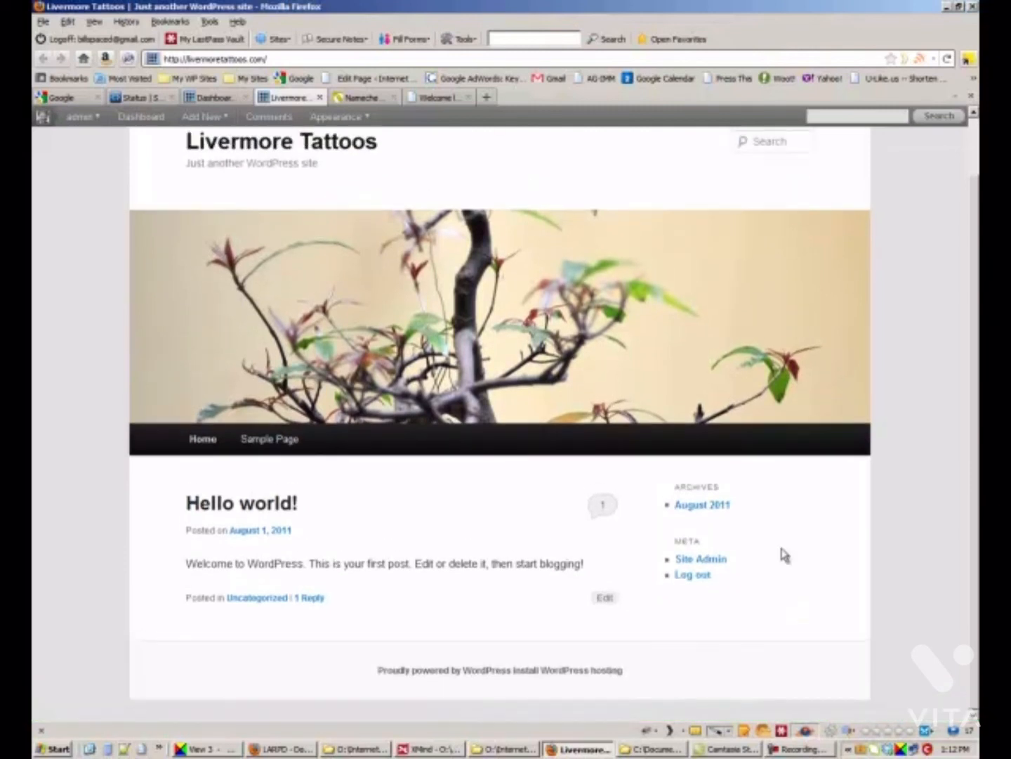